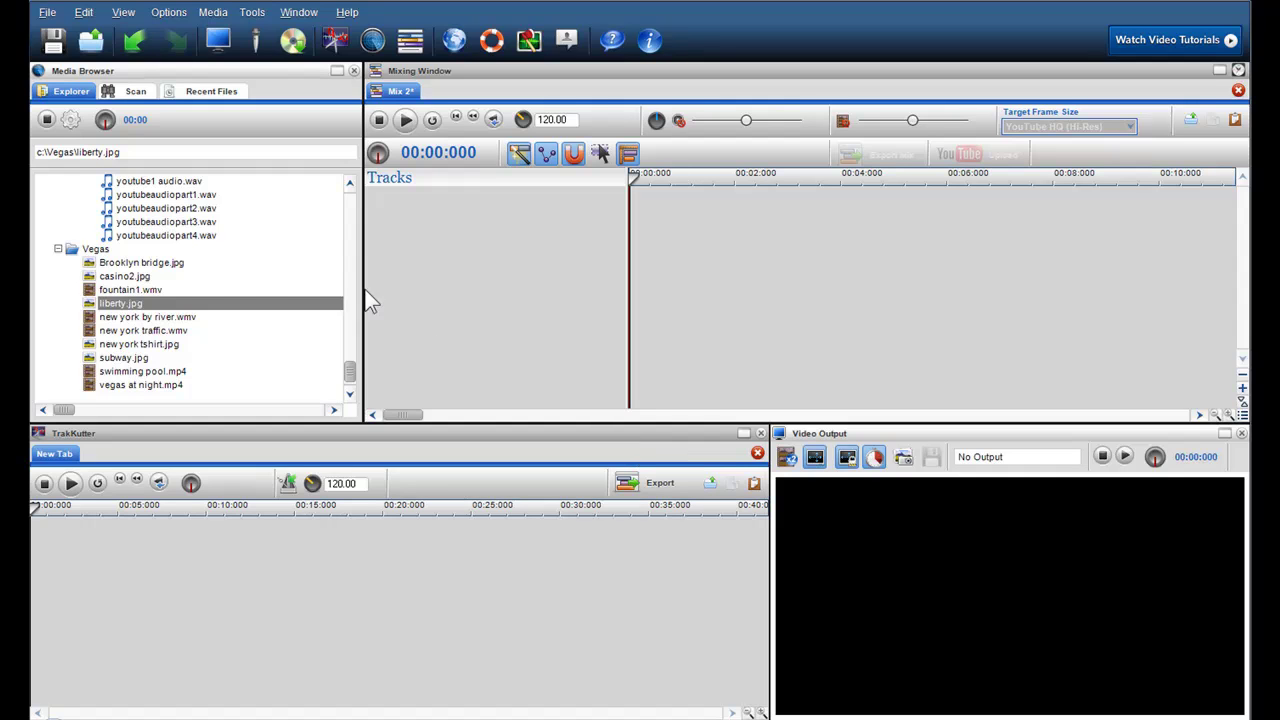
# Place Brooklyn bridge.jpg at the start of the mix and trim it to about 00:02:992.
pyautogui.click(182, 265)
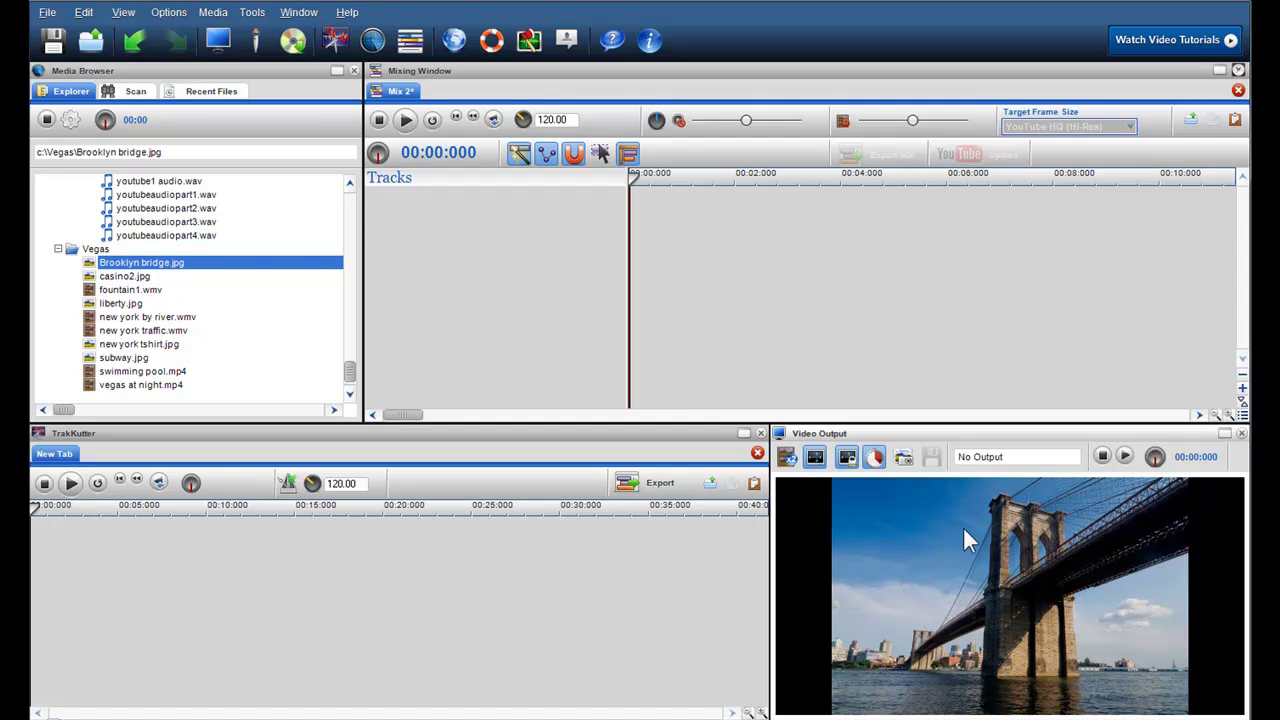
pyautogui.moveTo(177, 266); pyautogui.dragTo(635, 236)
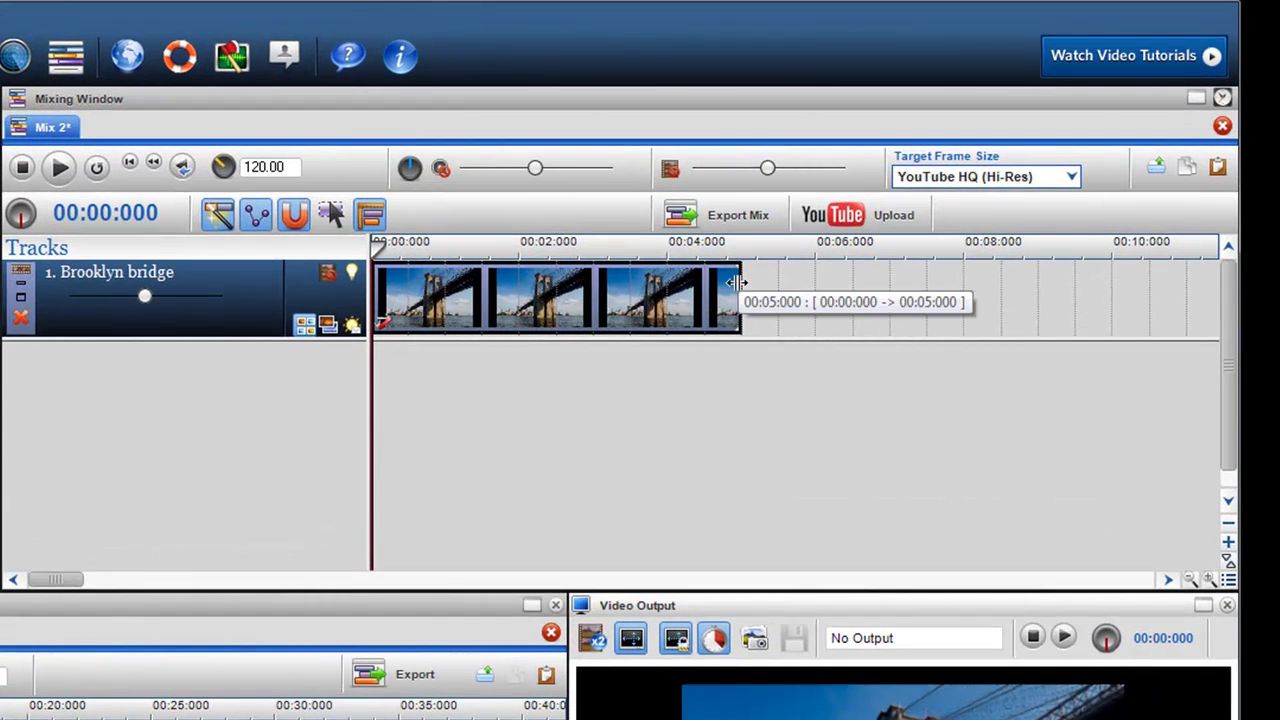
pyautogui.moveTo(800, 257); pyautogui.dragTo(667, 260)
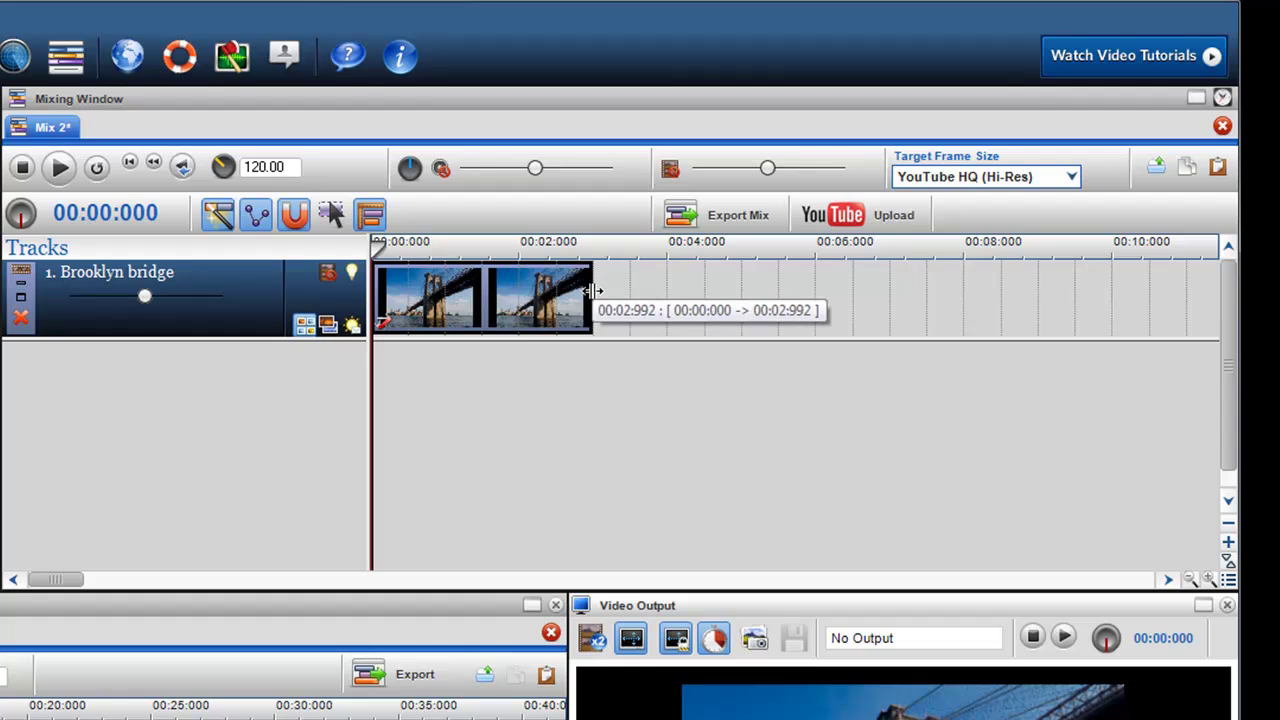
pyautogui.moveTo(533, 296); pyautogui.dragTo(483, 296)
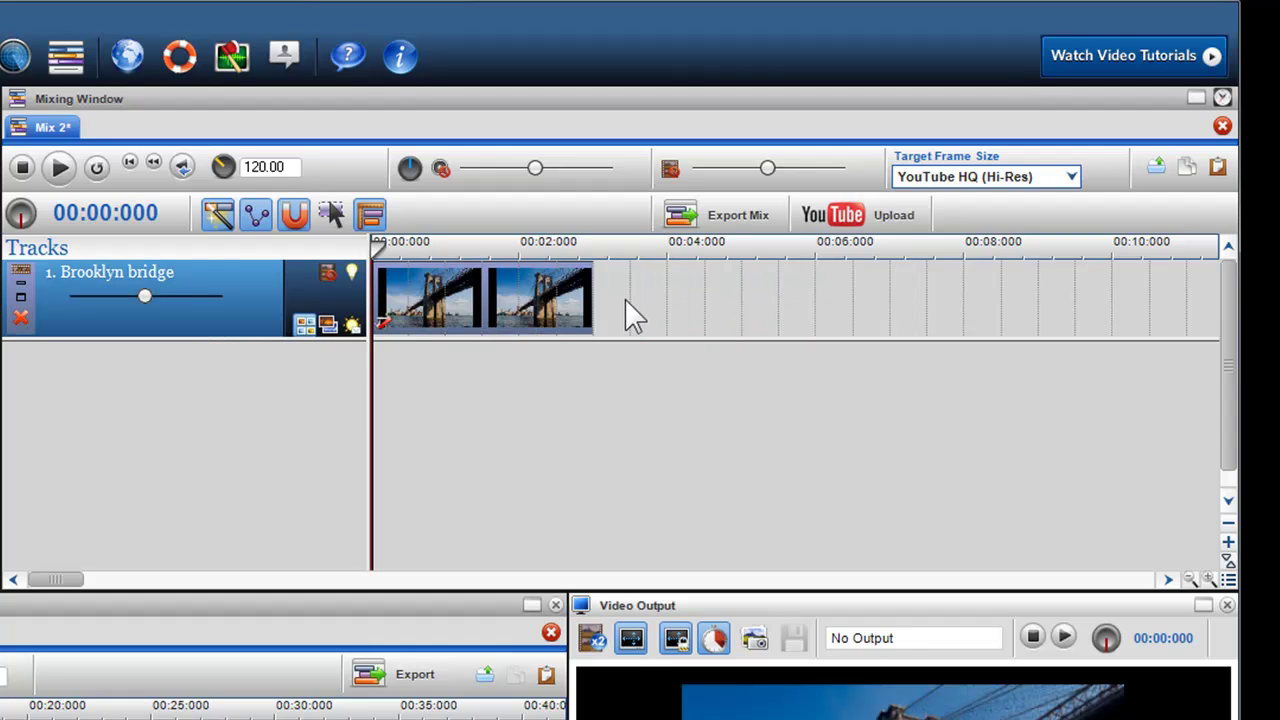
pyautogui.hotkey('ctrl', 'v')
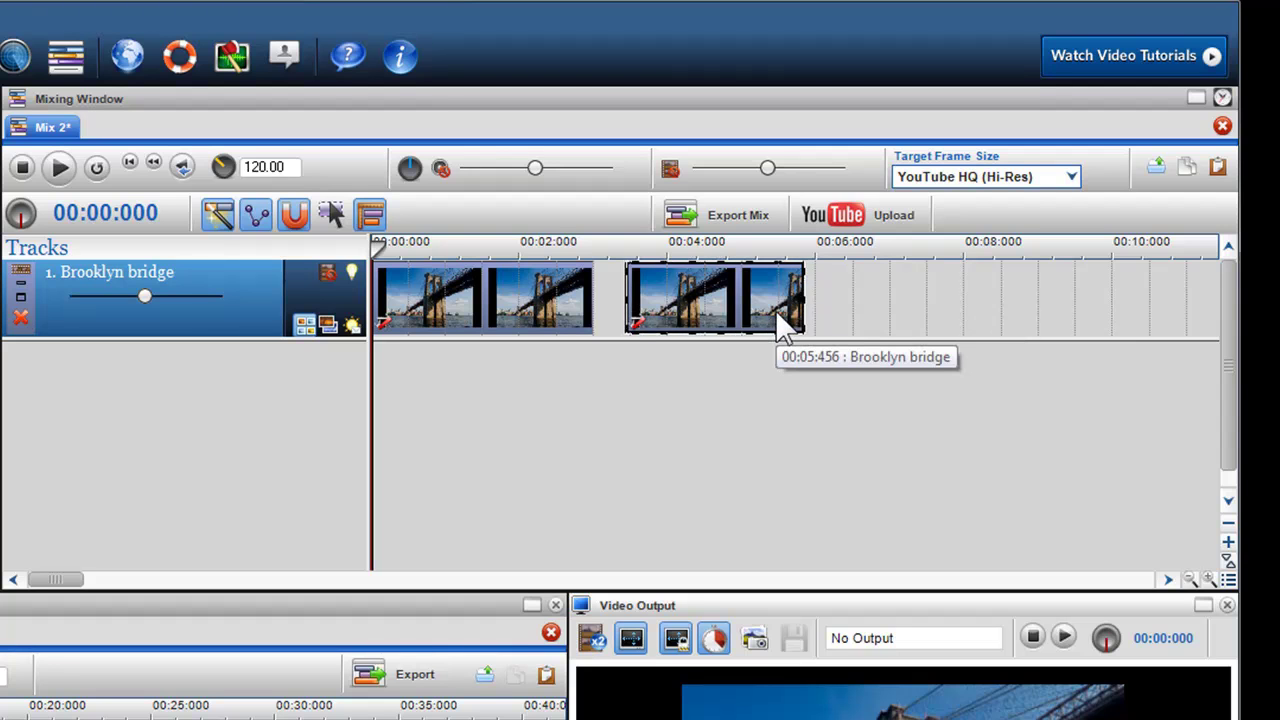
pyautogui.press('Delete')
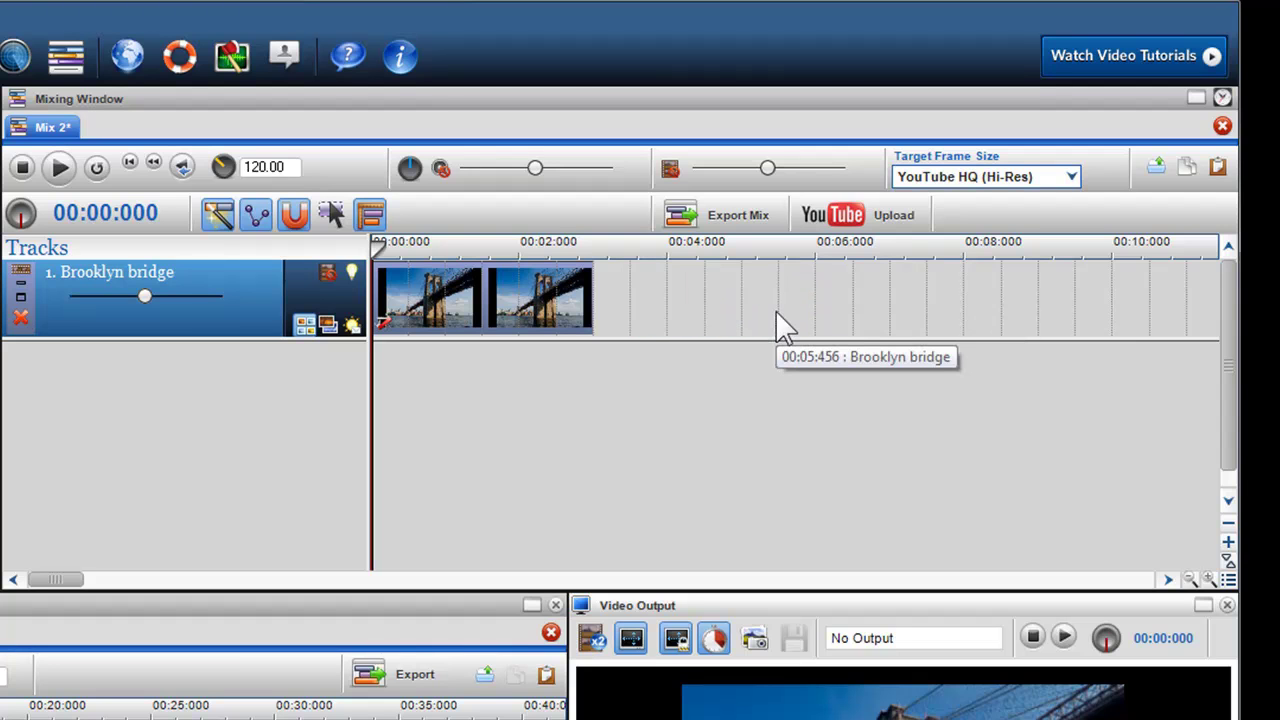
pyautogui.click(952, 180)
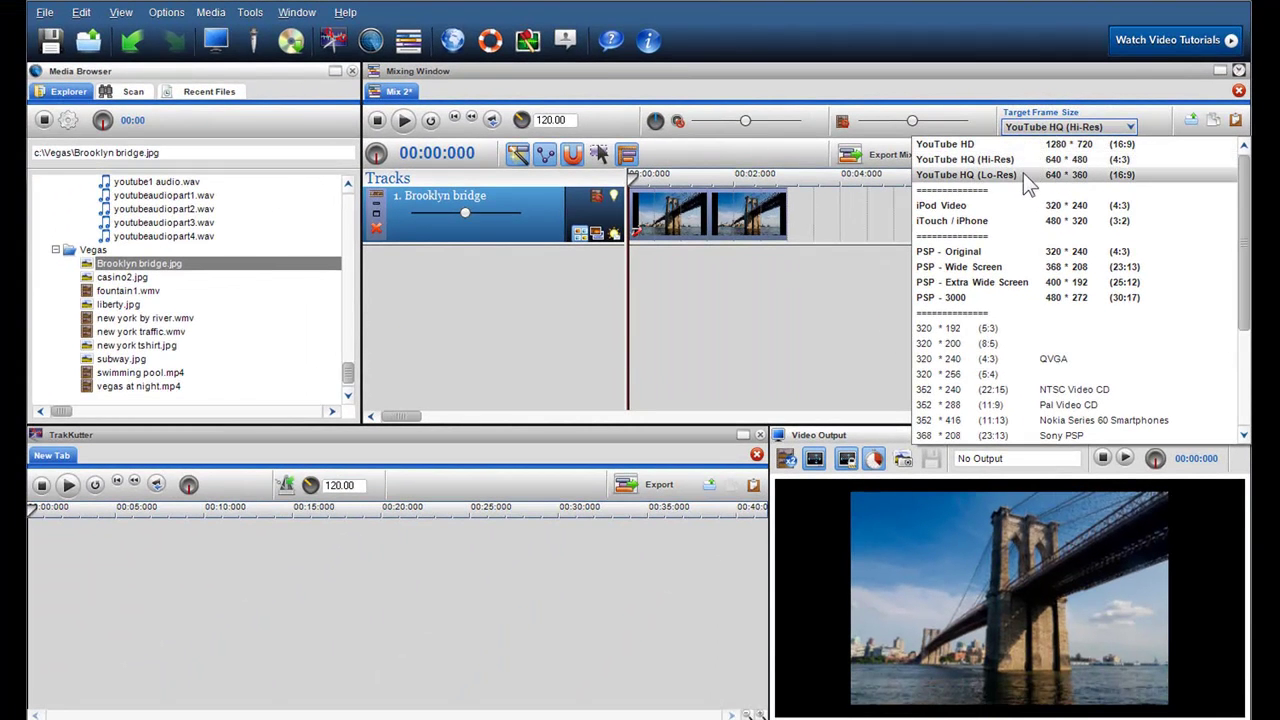
pyautogui.press('Down')
pyautogui.press('Down')
pyautogui.press('Down')
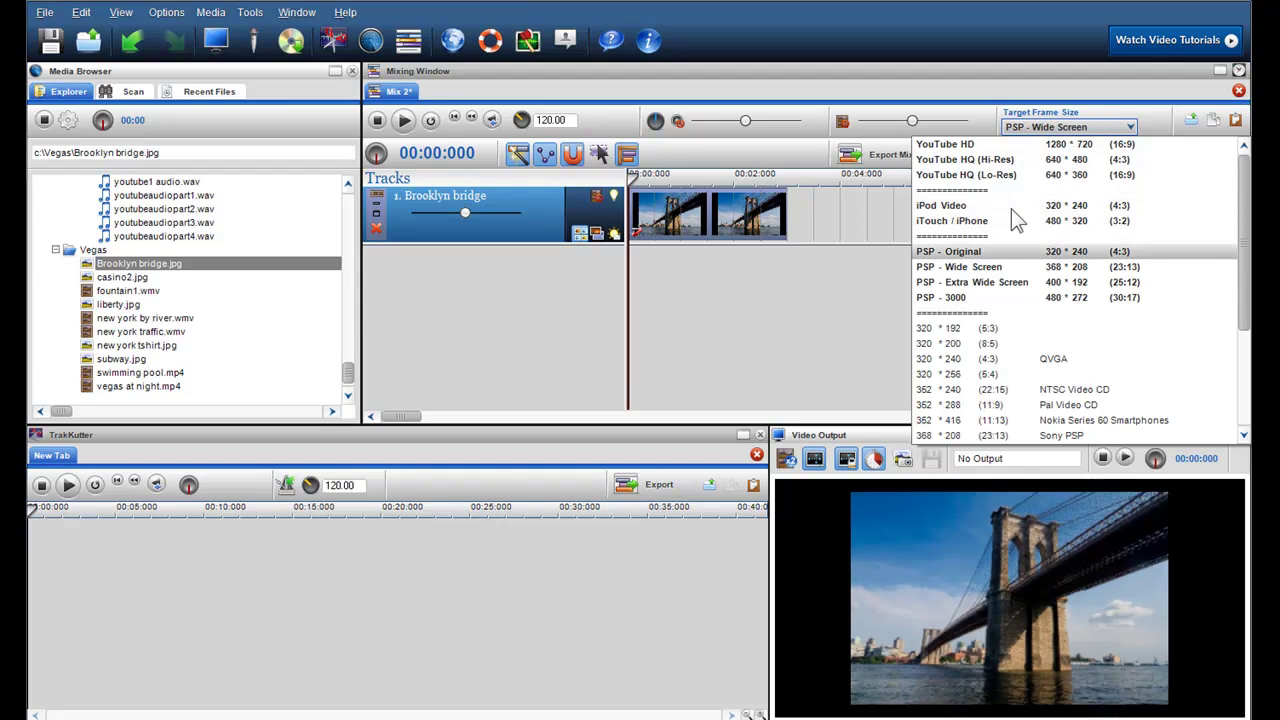
pyautogui.press('Down')
pyautogui.press('Down')
pyautogui.press('Down')
pyautogui.press('Down')
pyautogui.press('Down')
pyautogui.press('Down')
pyautogui.press('Down')
pyautogui.press('Down')
pyautogui.press('Down')
pyautogui.press('Down')
pyautogui.press('Down')
pyautogui.press('Down')
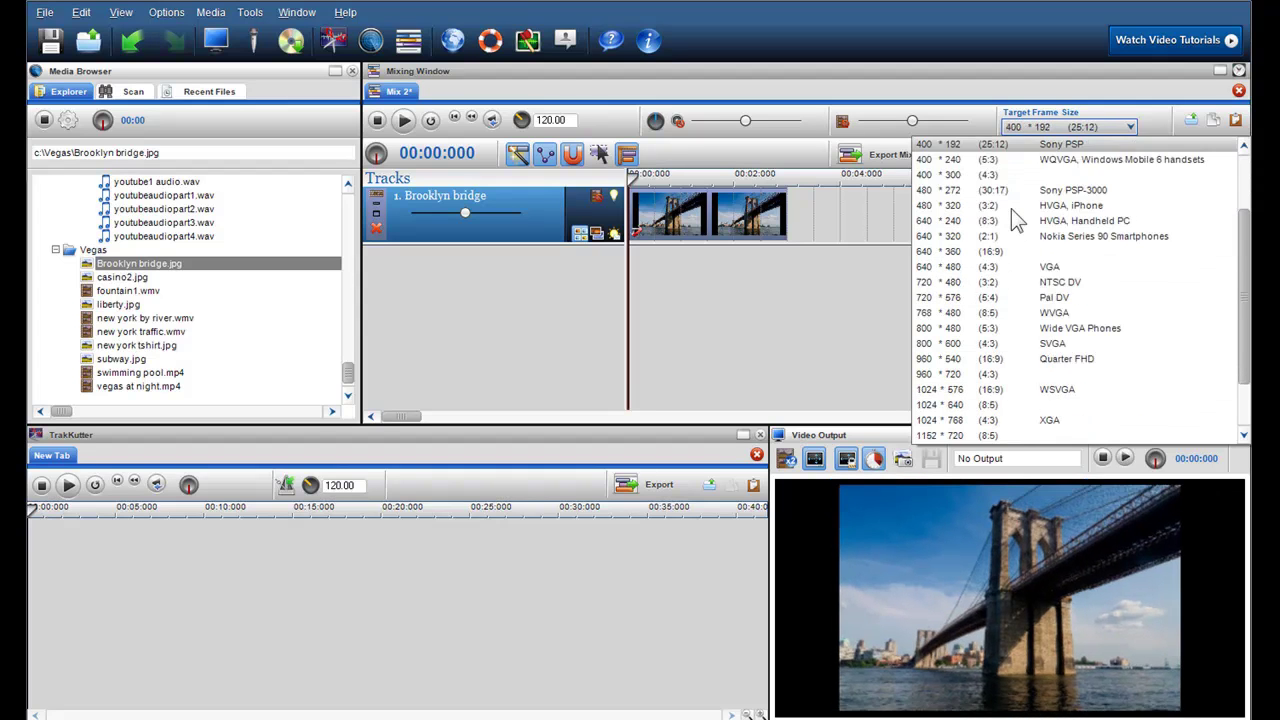
pyautogui.press('Down')
pyautogui.press('Down')
pyautogui.press('Down')
pyautogui.press('Down')
pyautogui.press('Down')
pyautogui.press('Down')
pyautogui.press('Down')
pyautogui.press('Down')
pyautogui.press('Down')
pyautogui.press('Up')
pyautogui.press('Up')
pyautogui.press('Up')
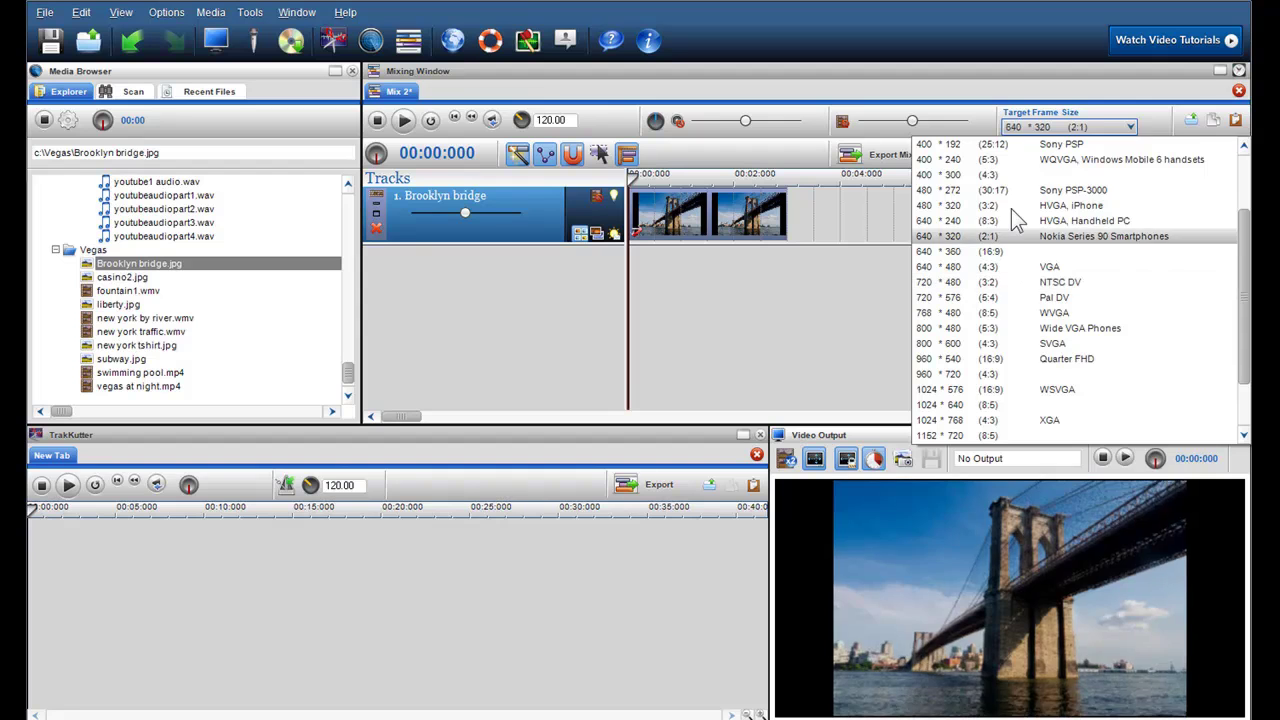
pyautogui.press('Up')
pyautogui.press('Up')
pyautogui.press('Up')
pyautogui.press('Up')
pyautogui.press('Up')
pyautogui.press('Up')
pyautogui.press('Up')
pyautogui.press('Up')
pyautogui.press('Up')
pyautogui.scroll(6, 1011, 209)
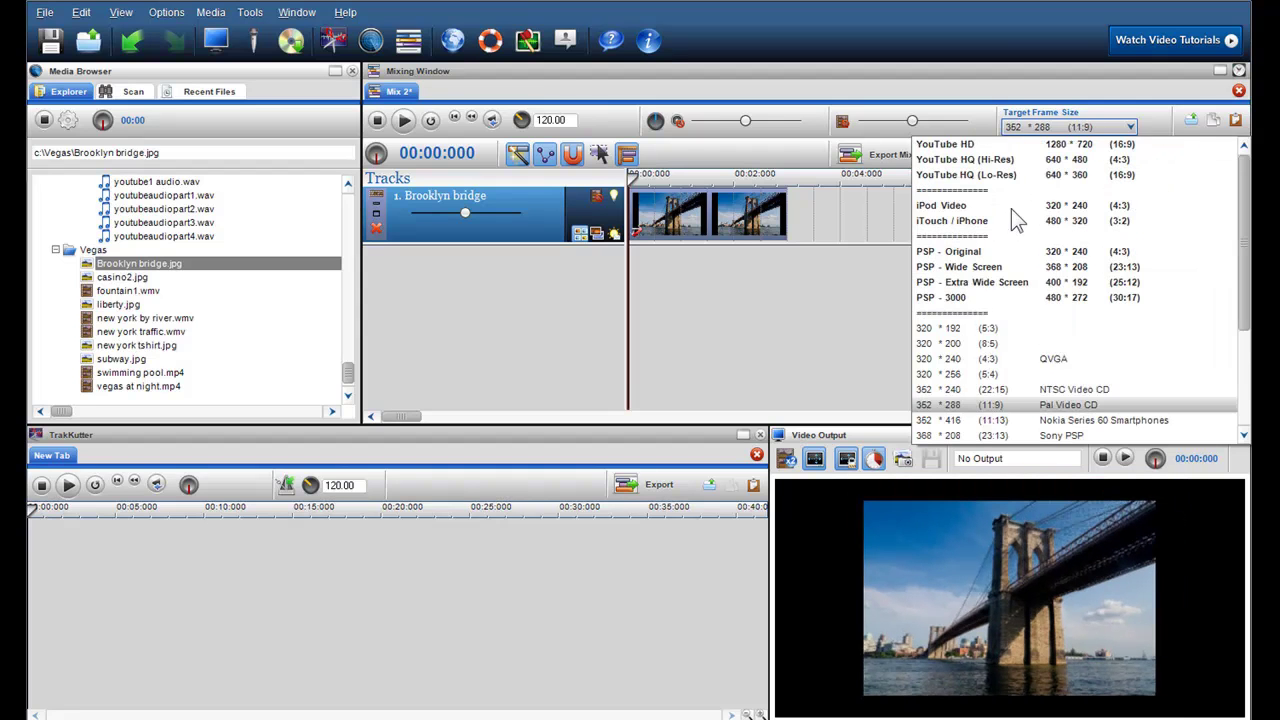
pyautogui.click(1034, 158)
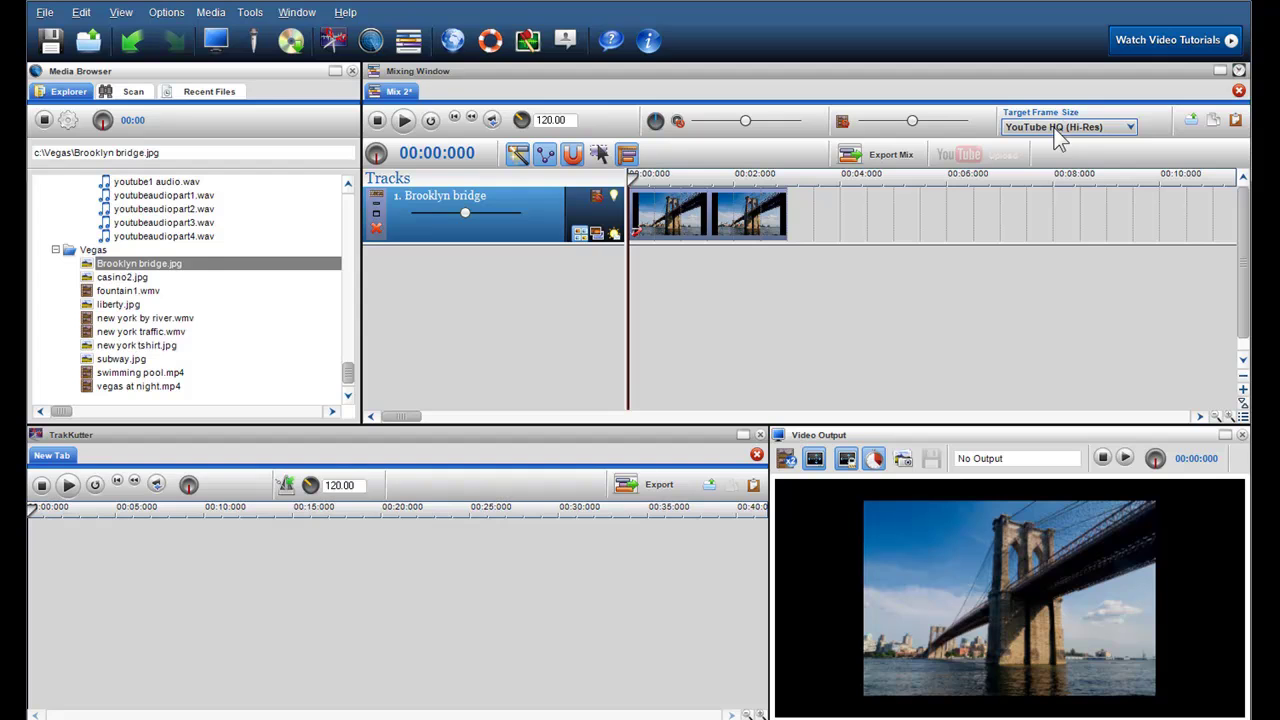
# Drop liberty.jpg on the Brooklyn bridge track and slide it left to overlap the bridge clip.
pyautogui.click(120, 304)
pyautogui.moveTo(120, 304); pyautogui.dragTo(772, 213)
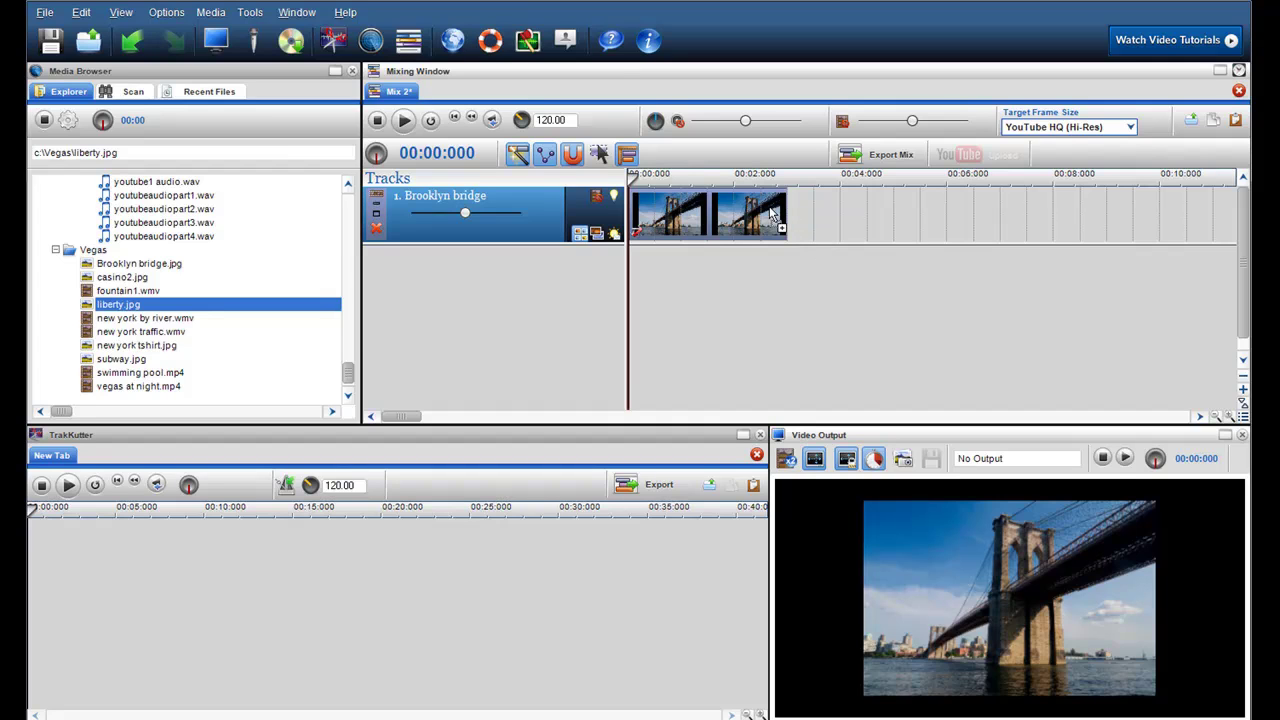
pyautogui.moveTo(813, 210); pyautogui.dragTo(815, 212)
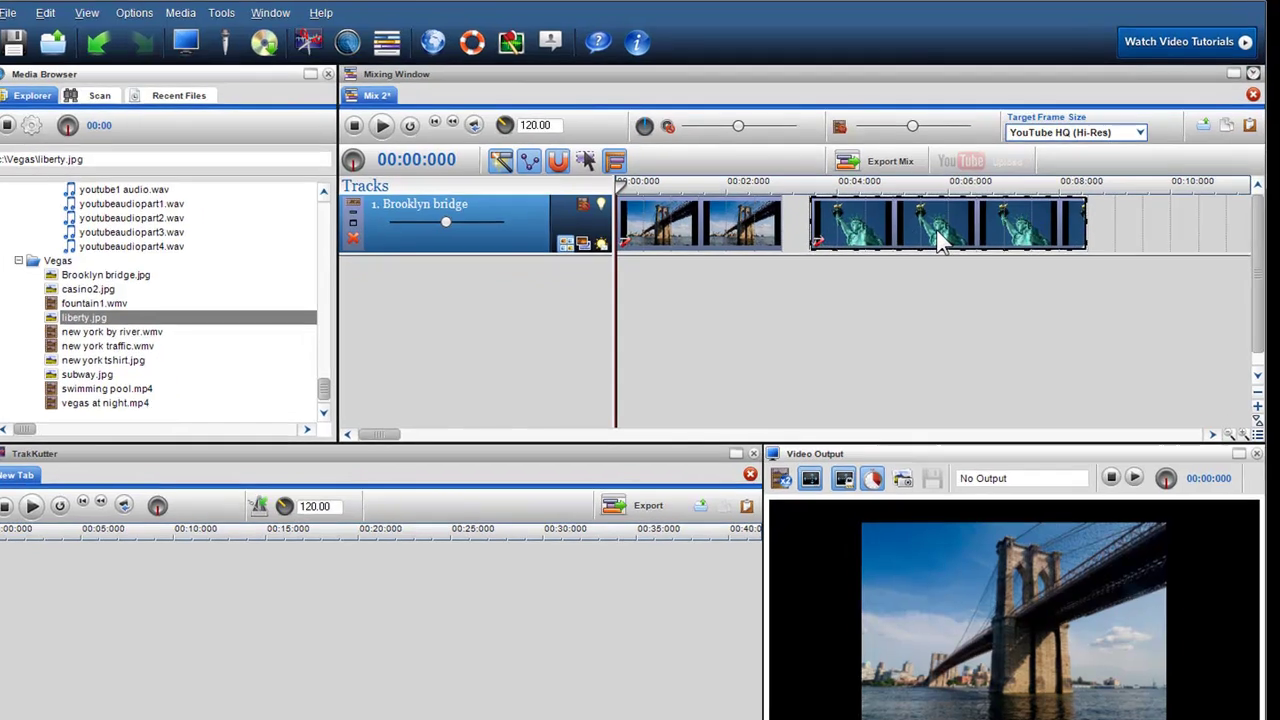
pyautogui.click(911, 218)
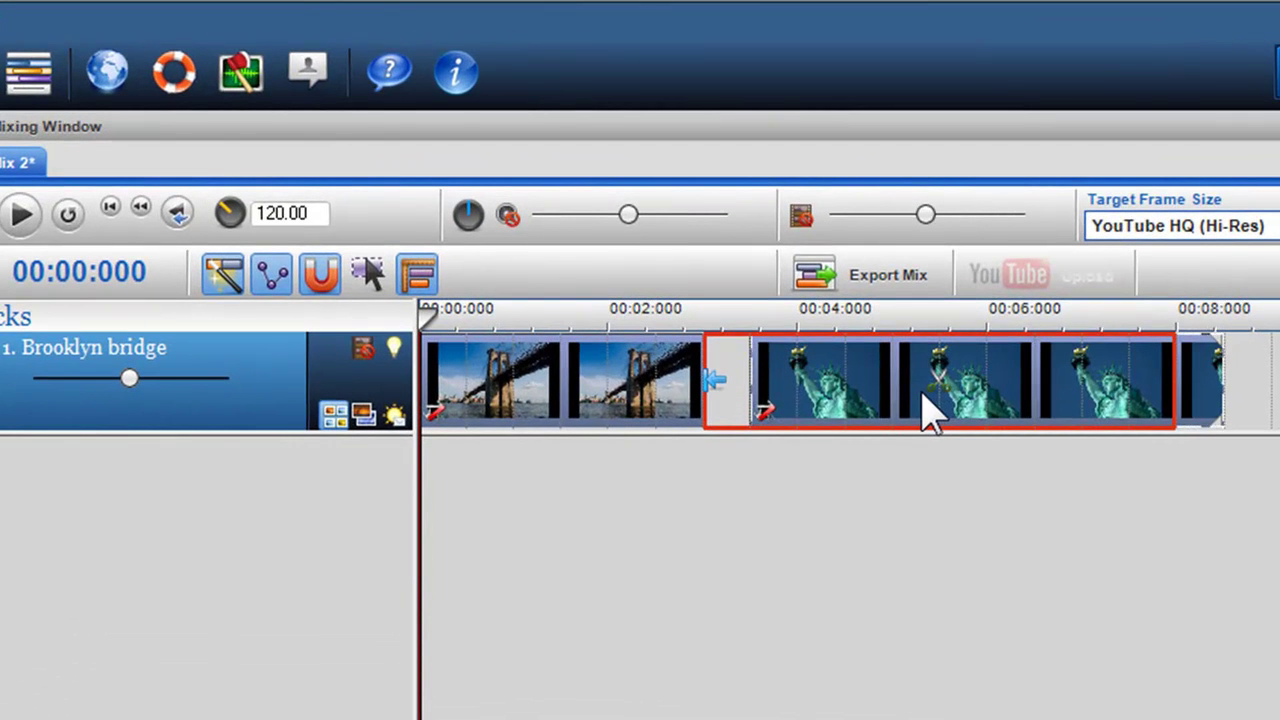
pyautogui.moveTo(920, 414)
pyautogui.mouseDown()
pyautogui.moveTo(943, 406)
pyautogui.moveTo(925, 410)
pyautogui.mouseUp()
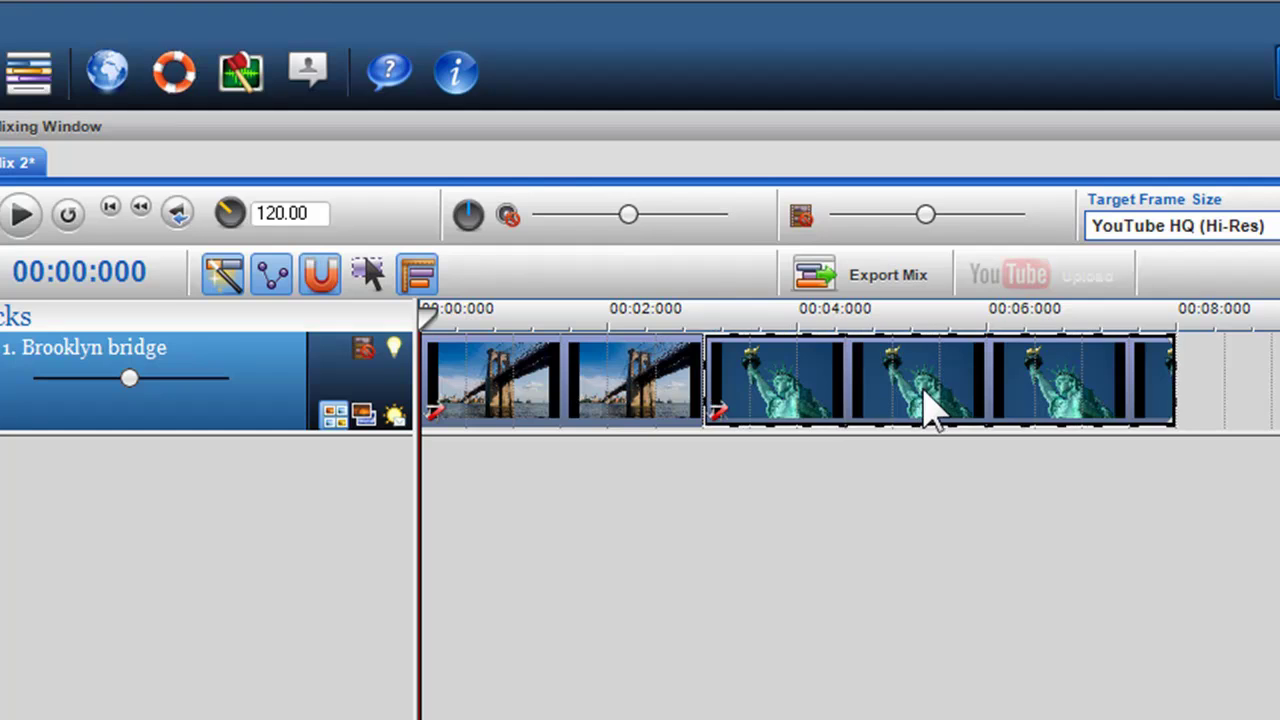
pyautogui.moveTo(918, 392); pyautogui.dragTo(811, 398)
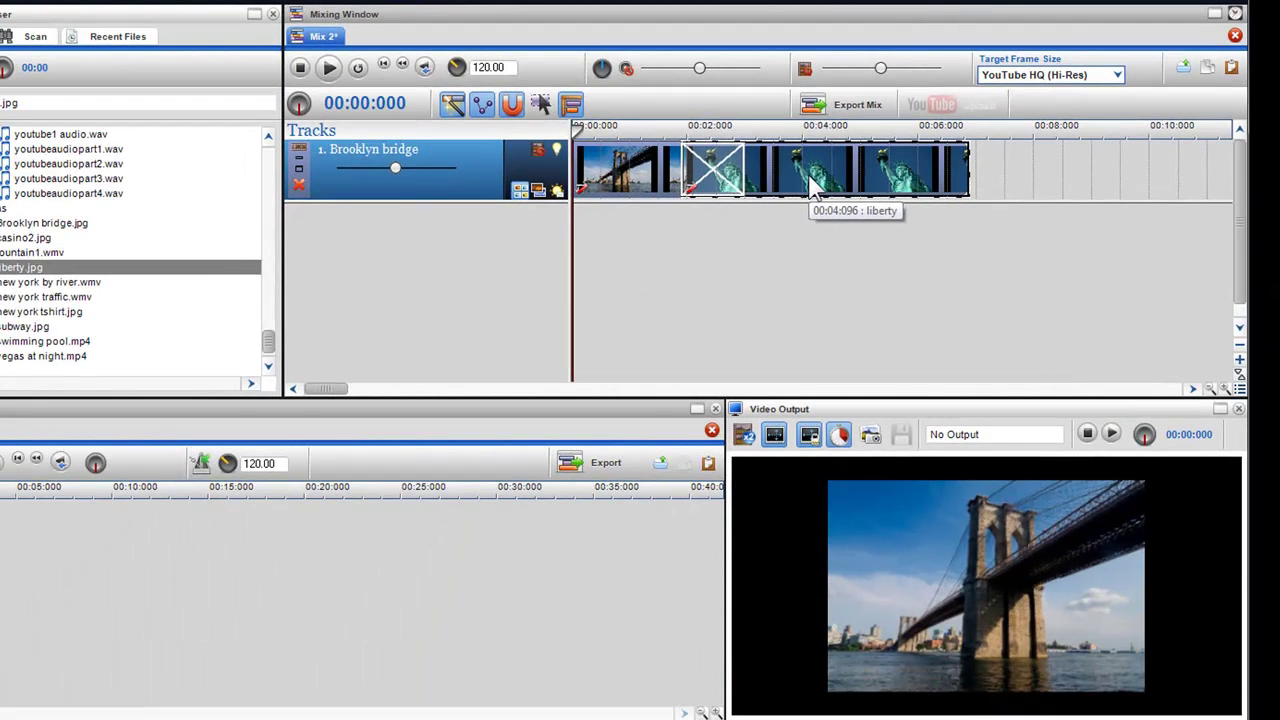
# Set the bridge-to-liberty crossfade to Smooth and start the liberty clip earlier, at about 00:01:552.
pyautogui.click(673, 222)
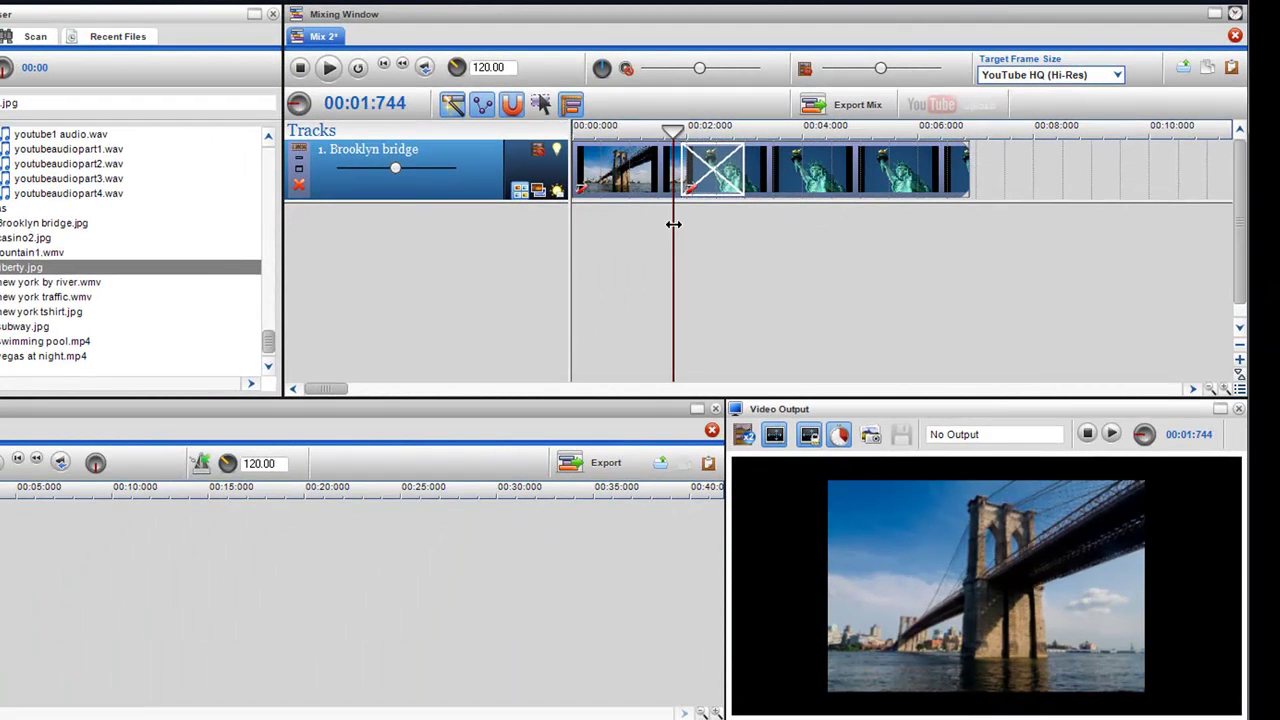
pyautogui.moveTo(674, 225)
pyautogui.mouseDown()
pyautogui.moveTo(762, 224)
pyautogui.moveTo(668, 222)
pyautogui.mouseUp()
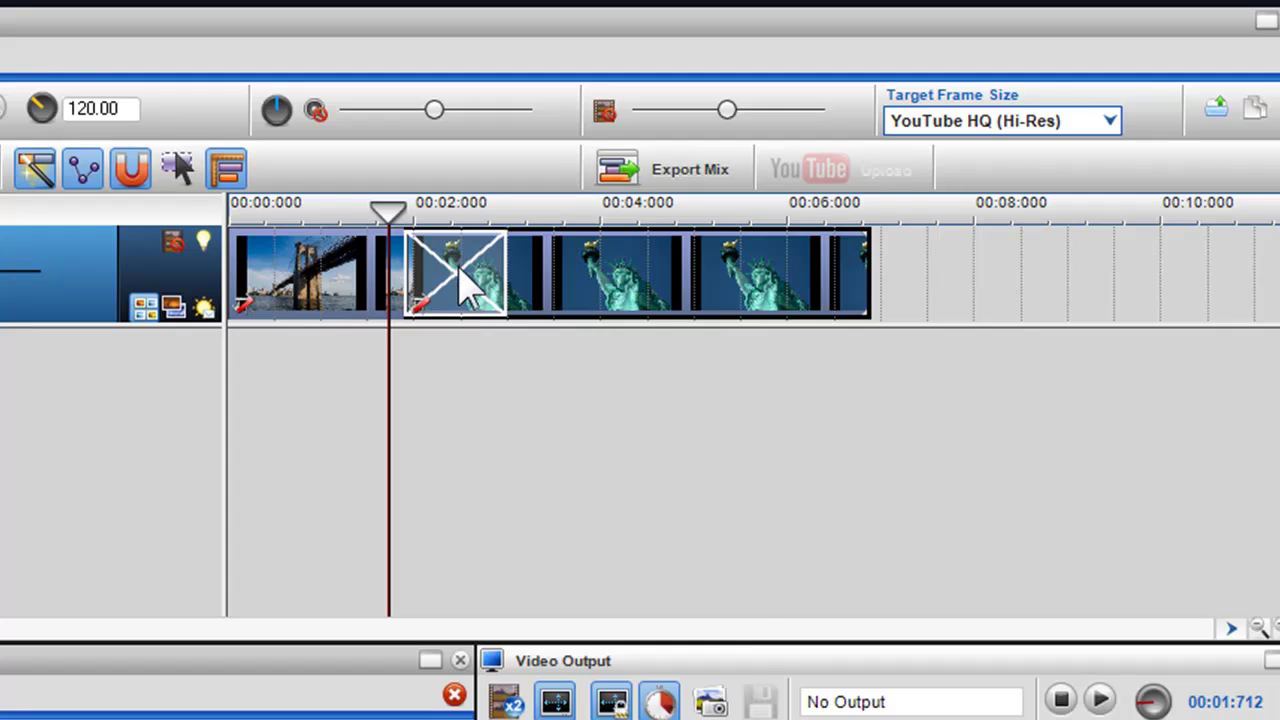
pyautogui.rightClick(462, 285)
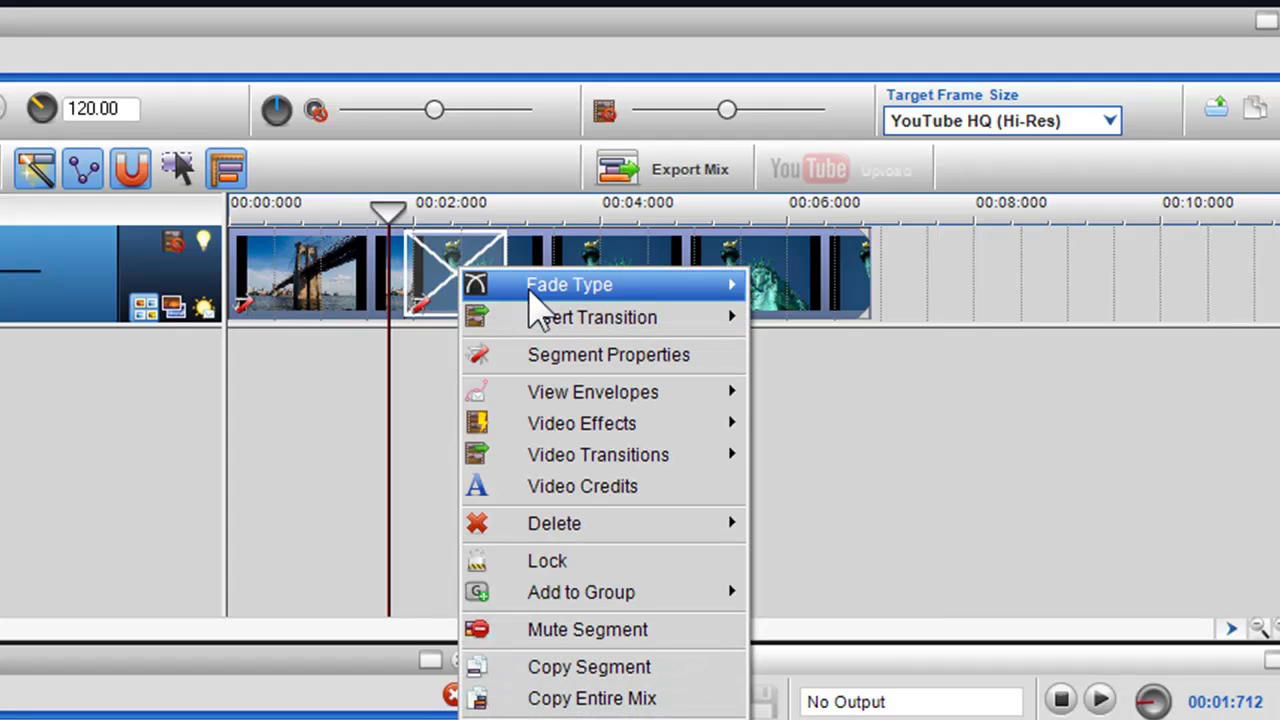
pyautogui.moveTo(520, 287)
pyautogui.click(806, 320)
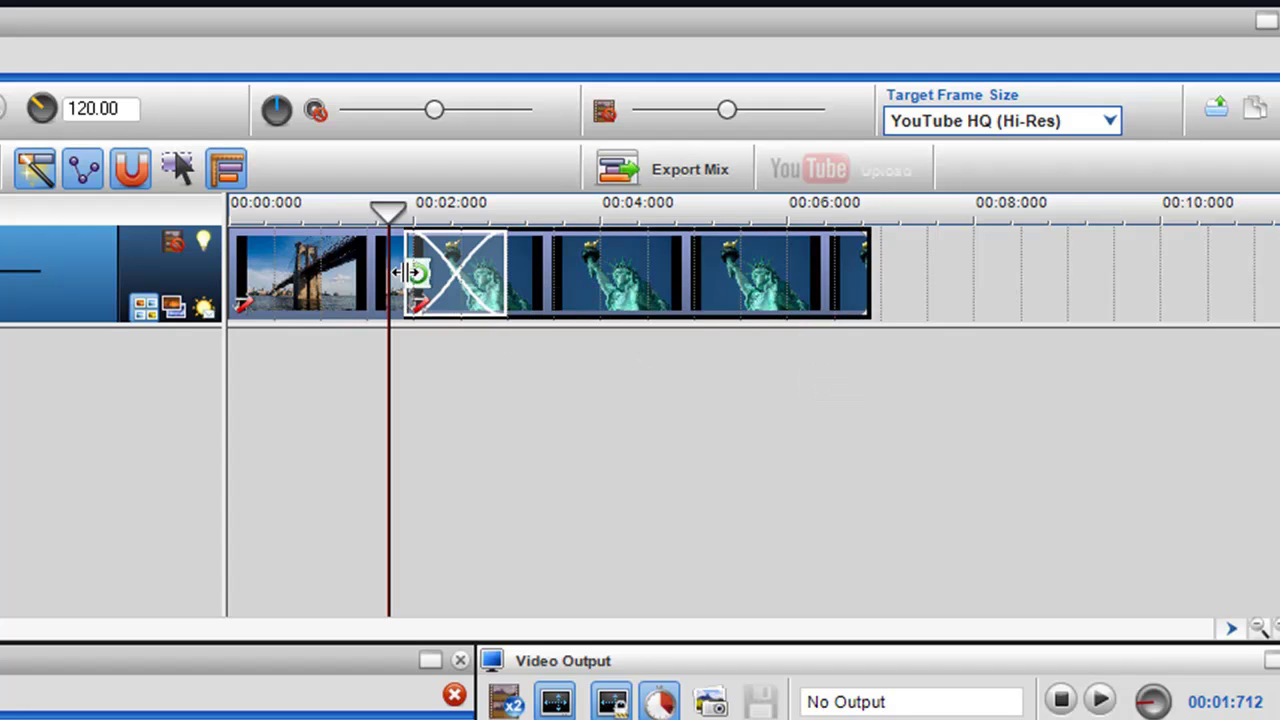
pyautogui.moveTo(404, 272)
pyautogui.mouseDown()
pyautogui.moveTo(302, 272)
pyautogui.moveTo(390, 276)
pyautogui.mouseUp()
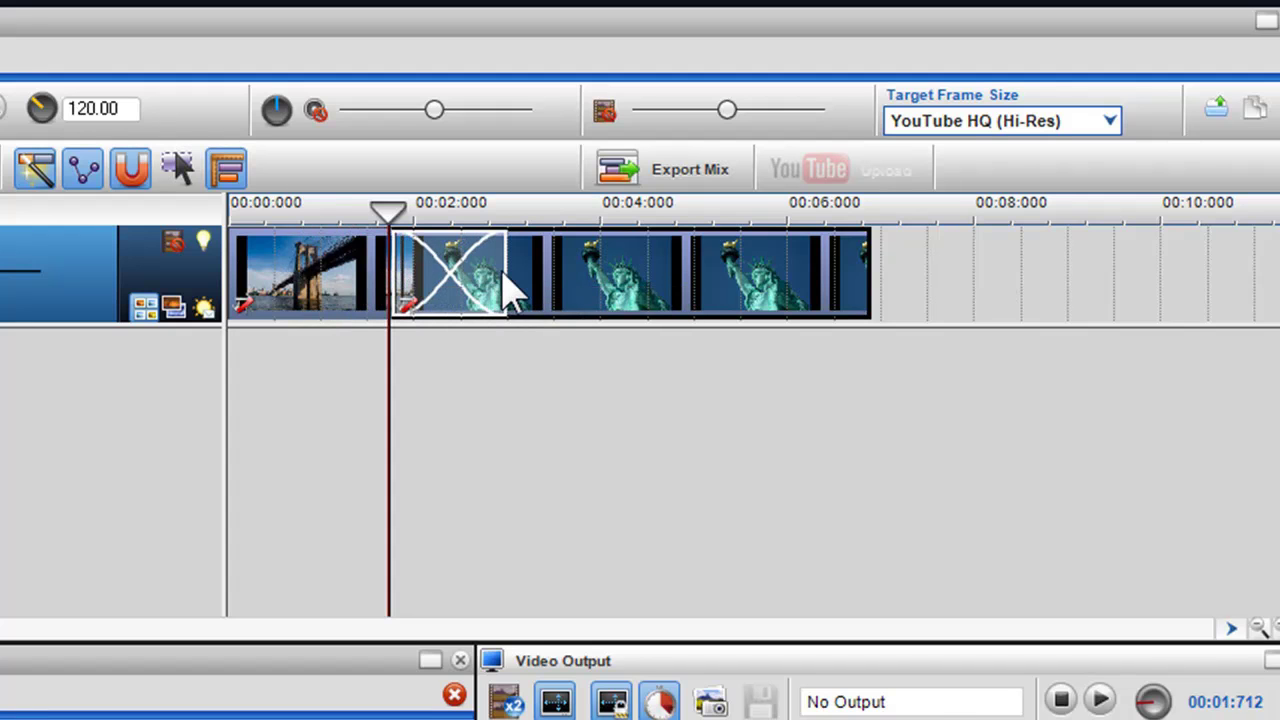
# Apply the Standard Smpte Wipes transition to the bridge-liberty overlap and preview it.
pyautogui.rightClick(455, 290)
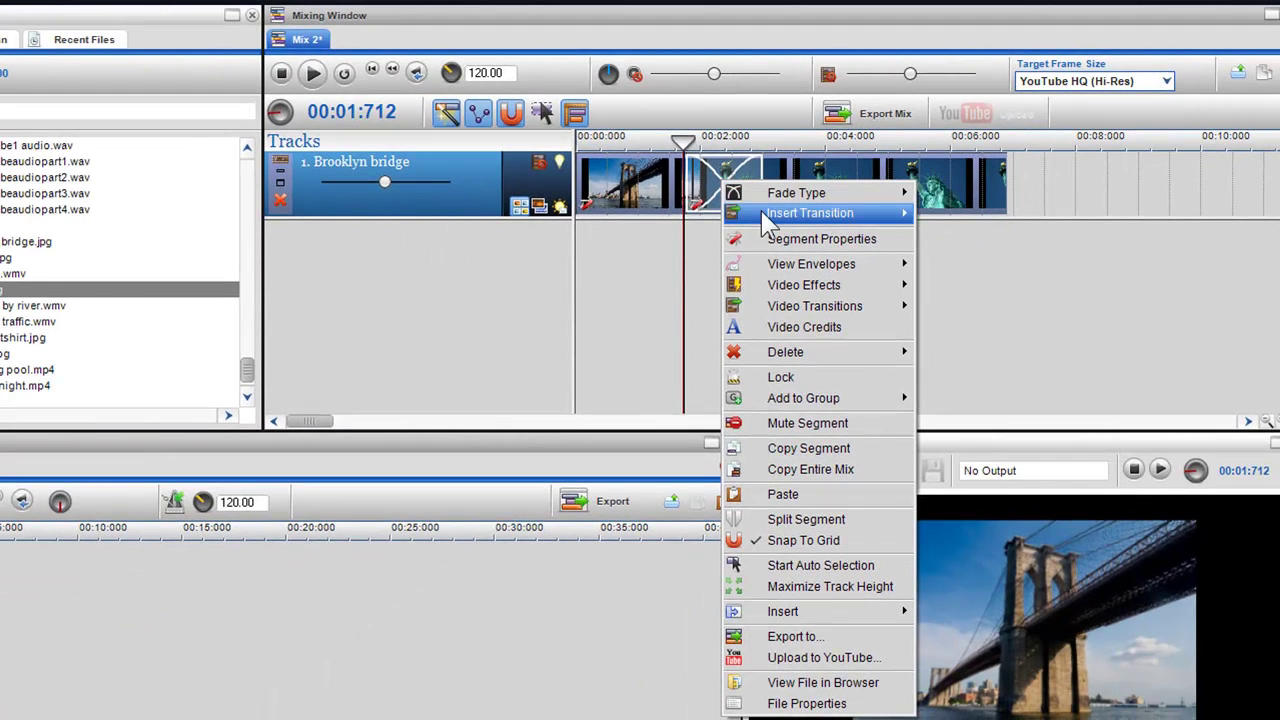
pyautogui.moveTo(768, 222)
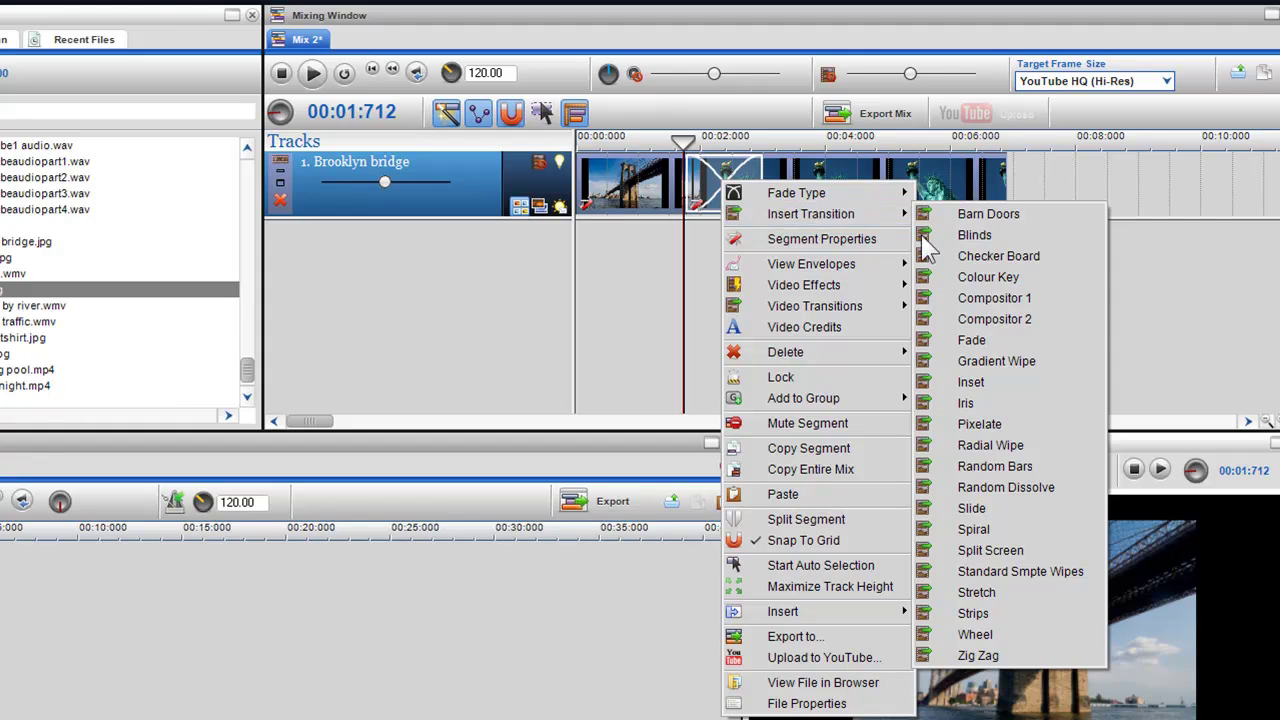
pyautogui.click(991, 572)
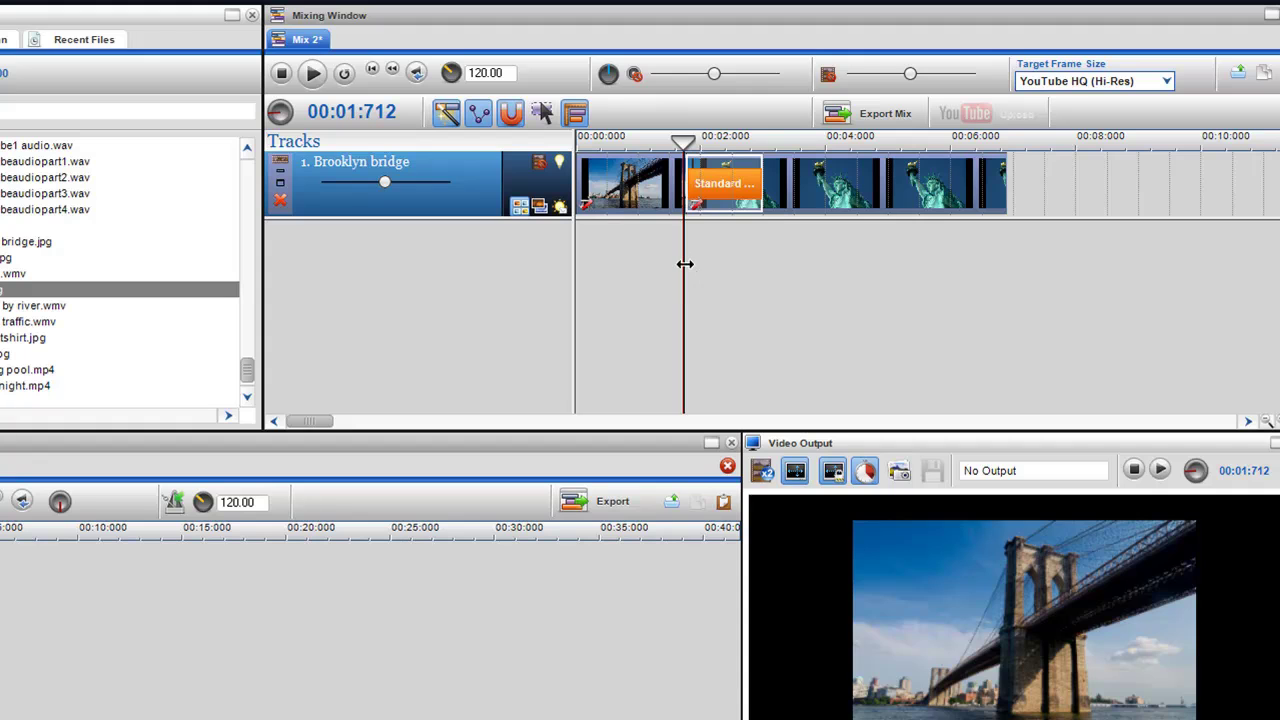
pyautogui.moveTo(683, 263)
pyautogui.mouseDown()
pyautogui.moveTo(752, 263)
pyautogui.moveTo(669, 260)
pyautogui.mouseUp()
# Set the wipe's Wipe Number to 103 Triangle, up with Border 7 and preview it.
pyautogui.rightClick(716, 203)
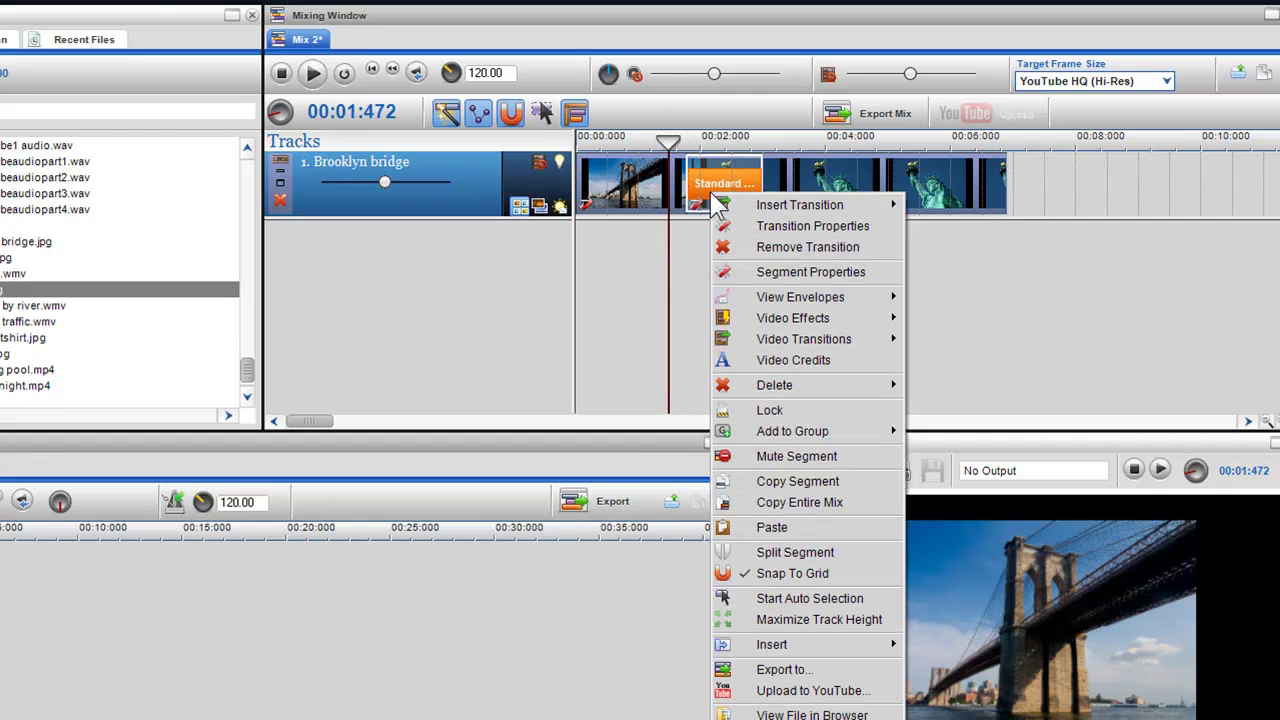
pyautogui.click(766, 228)
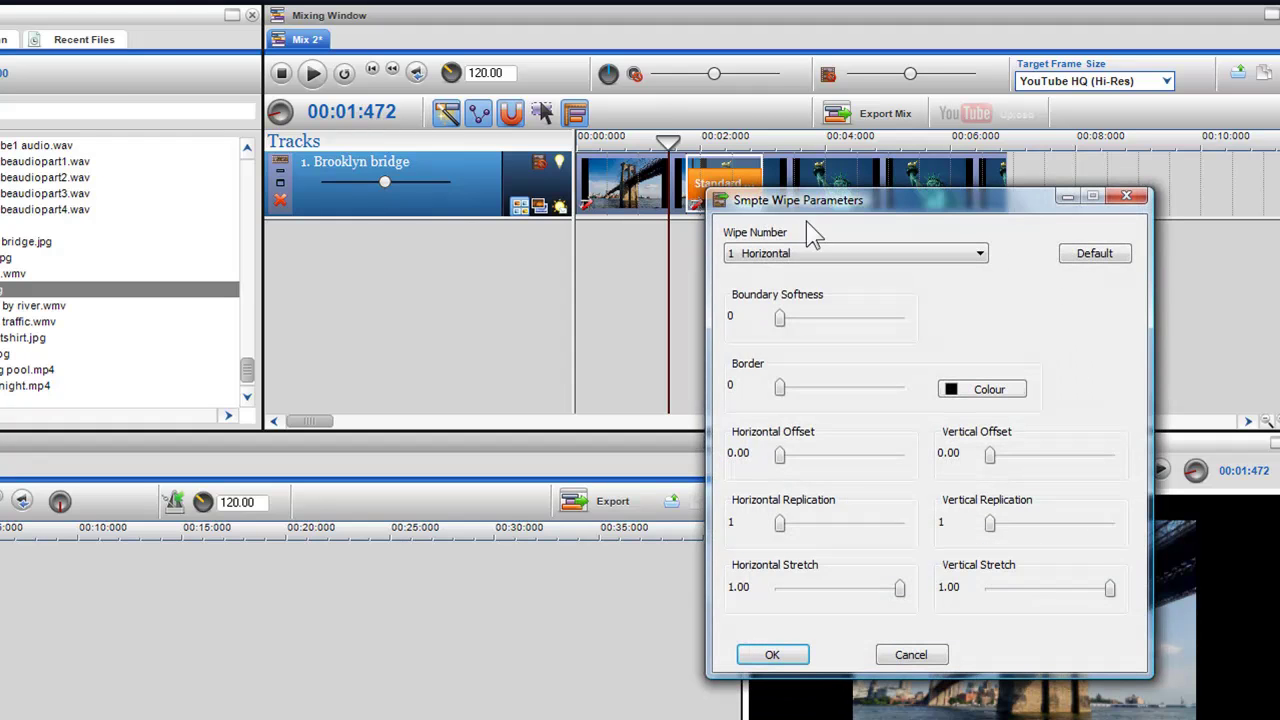
pyautogui.moveTo(792, 212); pyautogui.dragTo(283, 175)
pyautogui.click(386, 223)
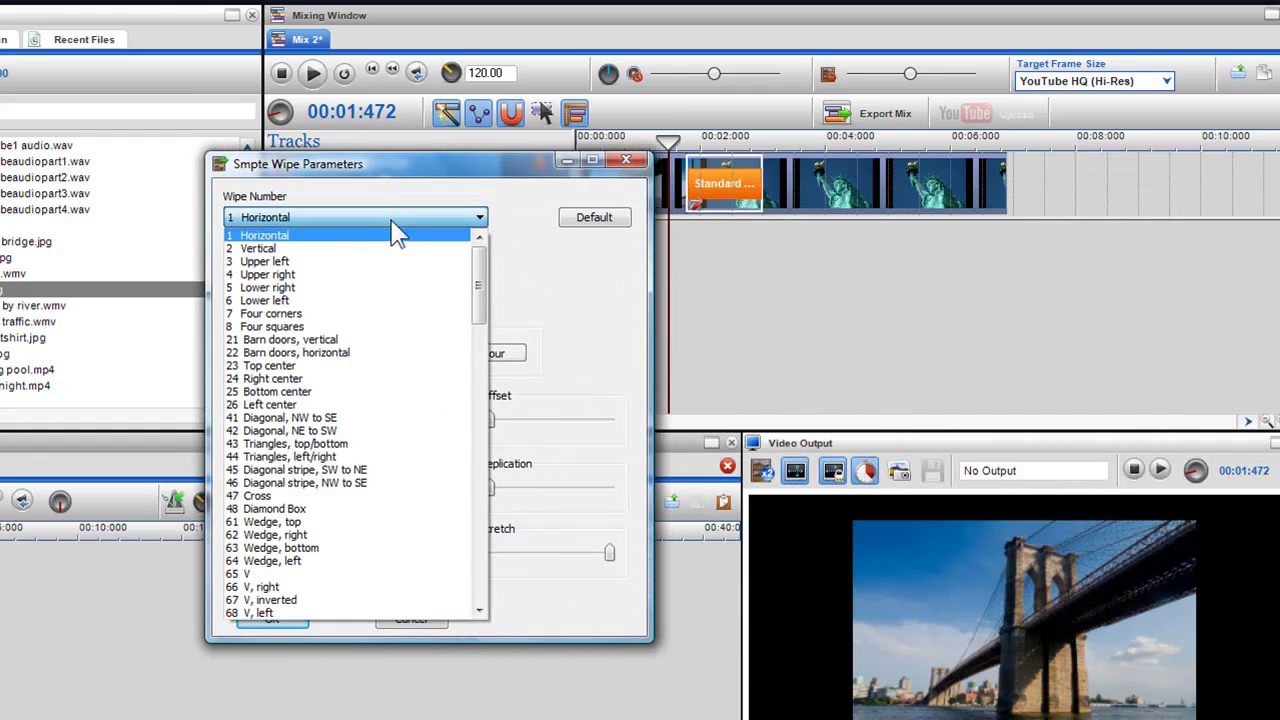
pyautogui.scroll(-7, 391, 317)
pyautogui.scroll(-7, 391, 323)
pyautogui.click(366, 323)
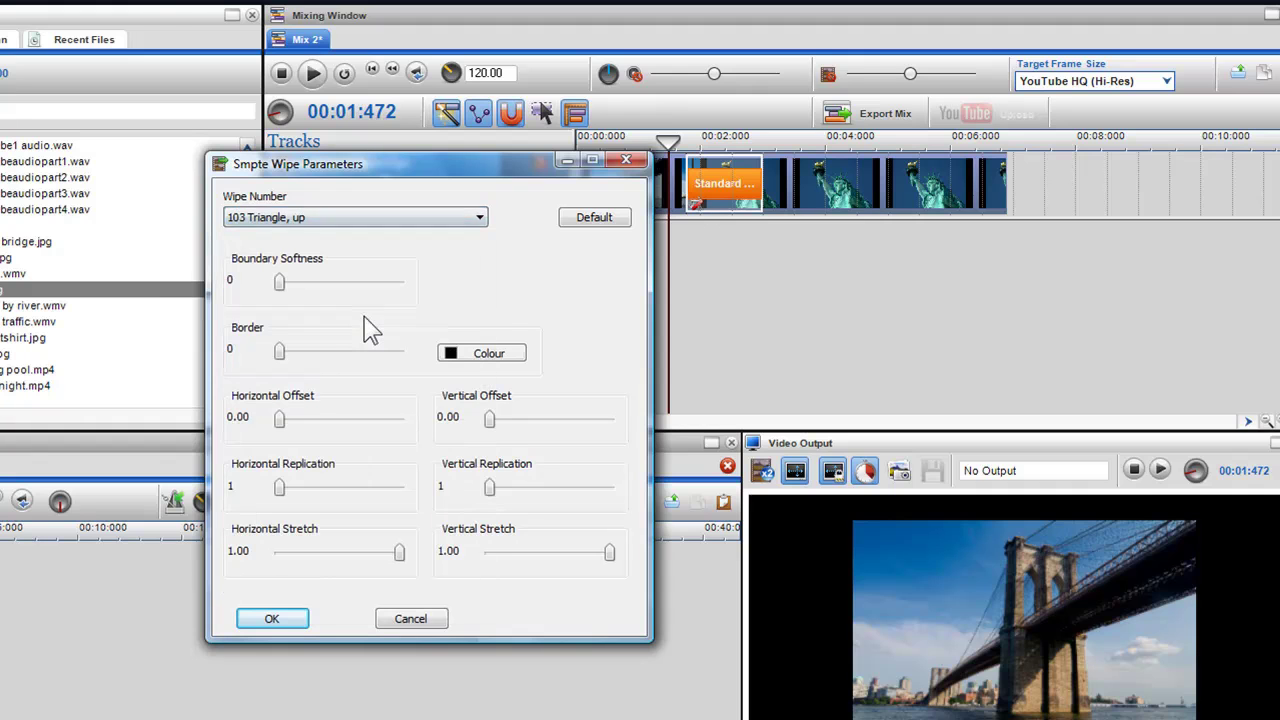
pyautogui.moveTo(280, 352); pyautogui.dragTo(322, 352)
pyautogui.moveTo(664, 290); pyautogui.dragTo(769, 280)
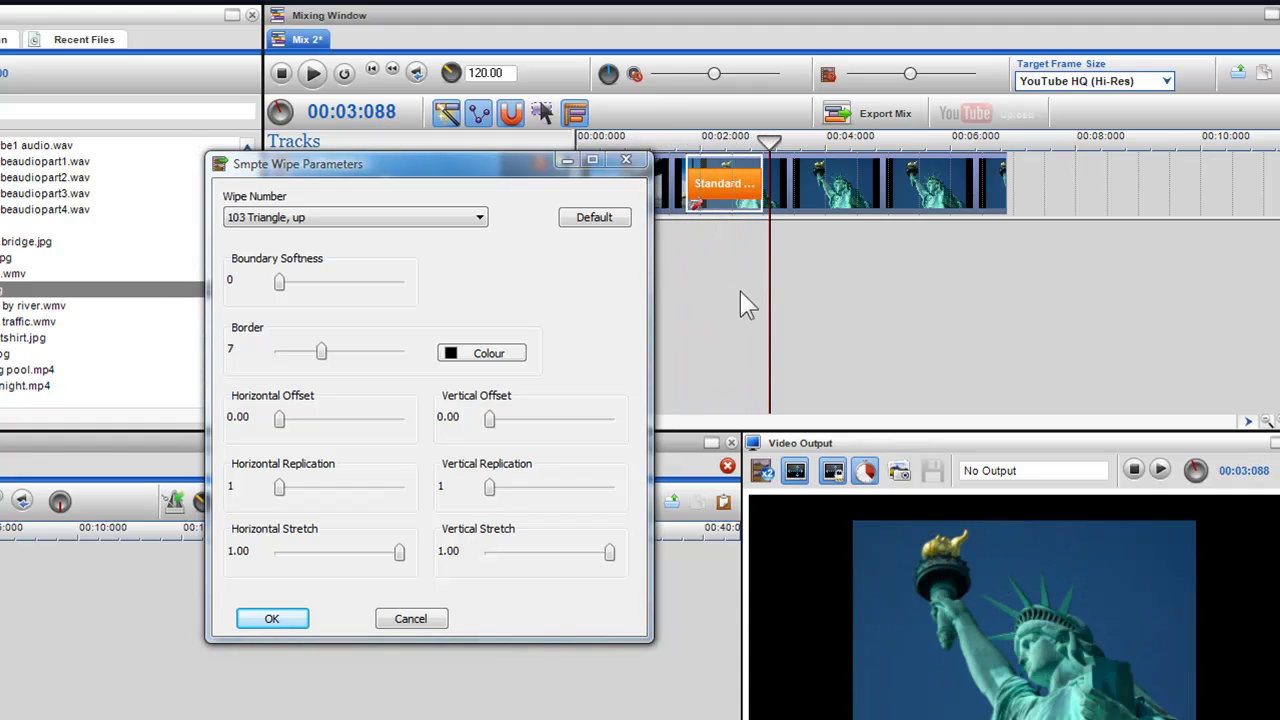
# Cancel the Smpte Wipe Parameters dialog and zoom the timeline in on the subway clip near 00:25.
pyautogui.click(404, 618)
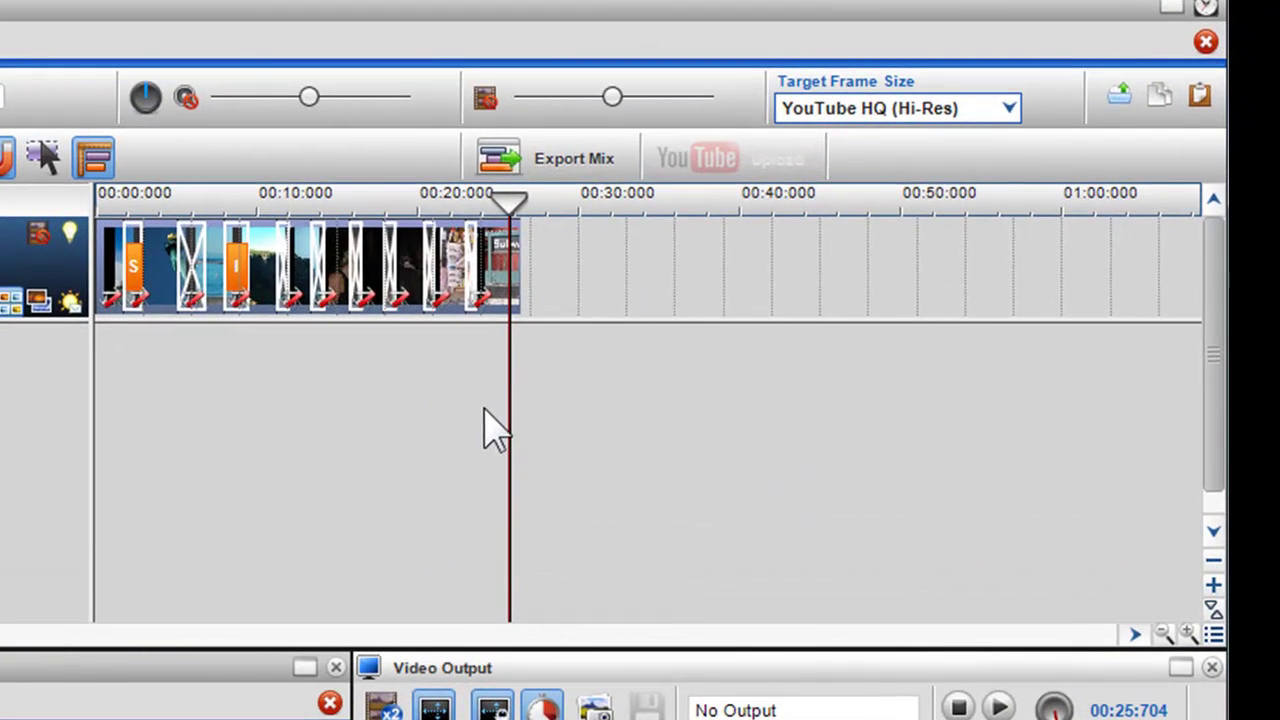
pyautogui.scroll(5, 730, 358)
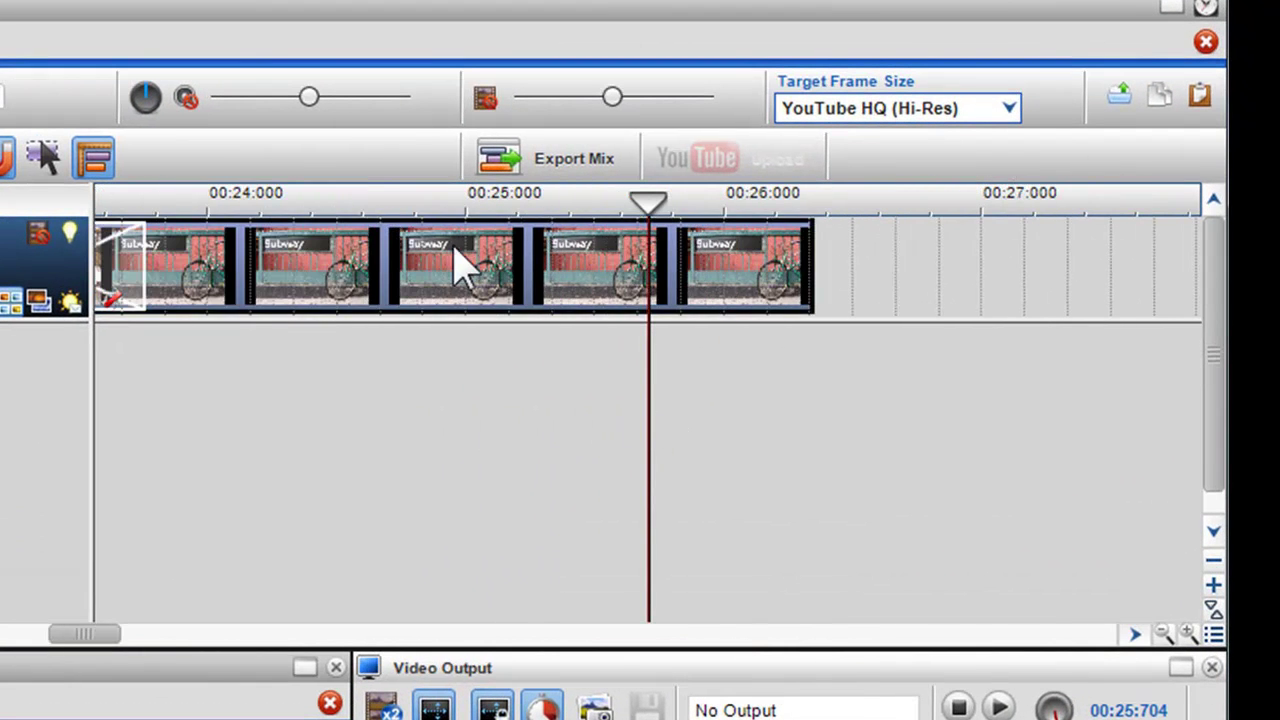
# Apply the Zoom video effect to the subway clip and stretch it across the whole clip.
pyautogui.rightClick(465, 266)
pyautogui.moveTo(578, 340)
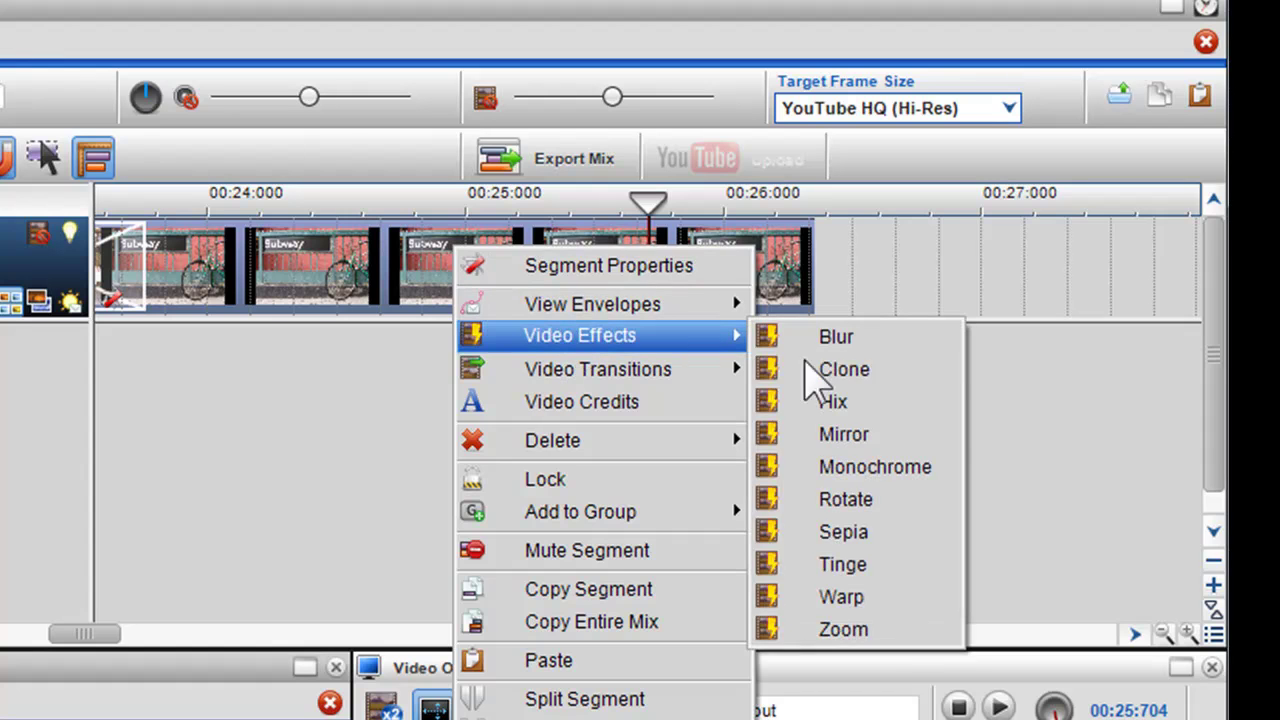
pyautogui.click(890, 632)
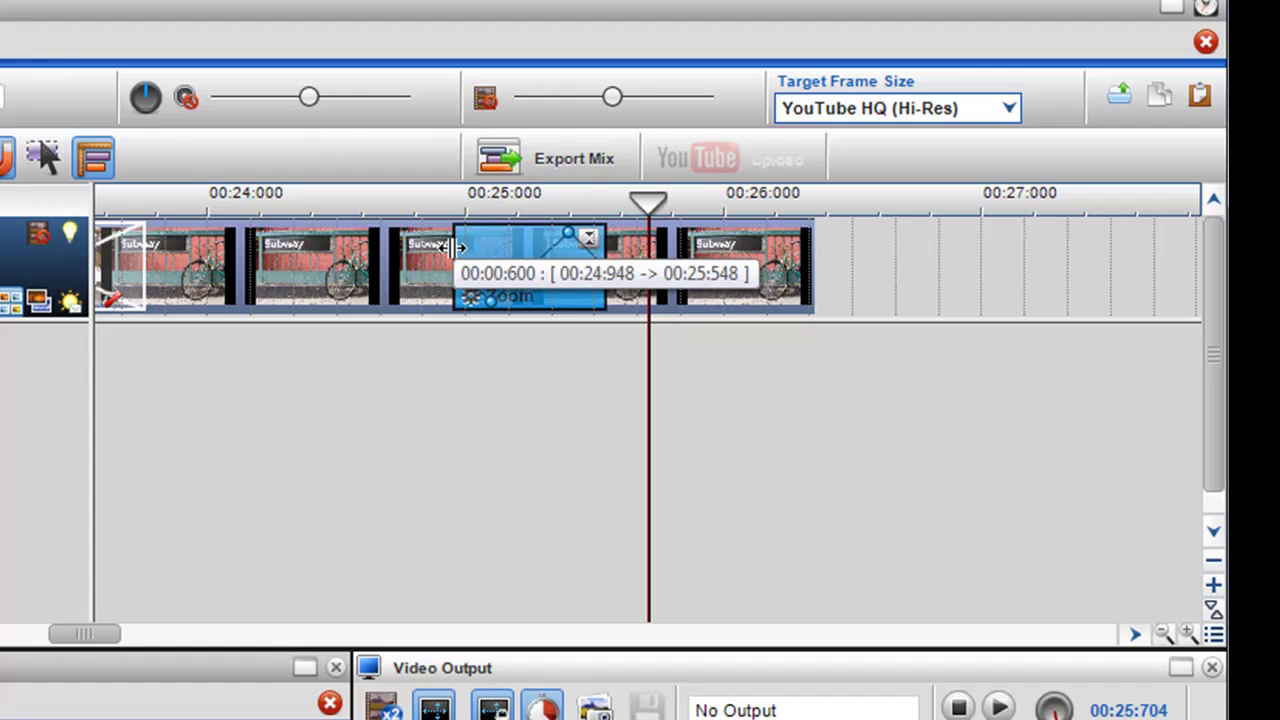
pyautogui.moveTo(456, 255); pyautogui.dragTo(152, 256)
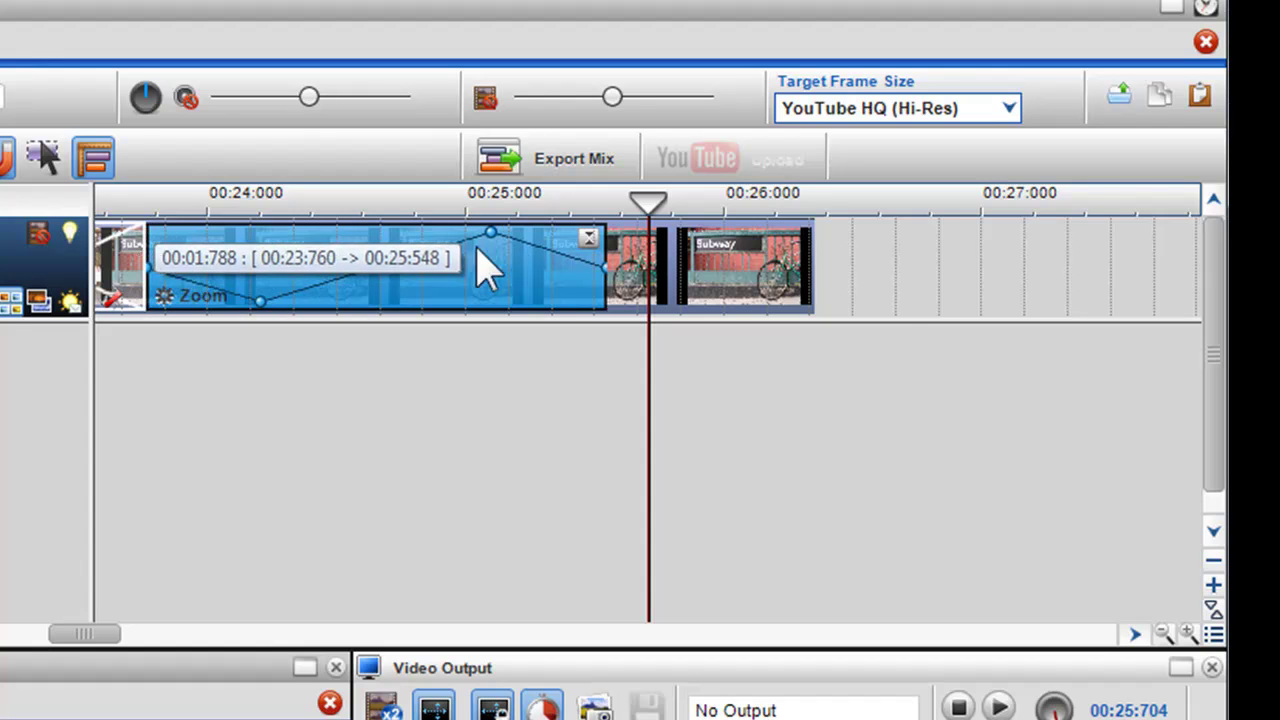
pyautogui.moveTo(607, 285); pyautogui.dragTo(804, 318)
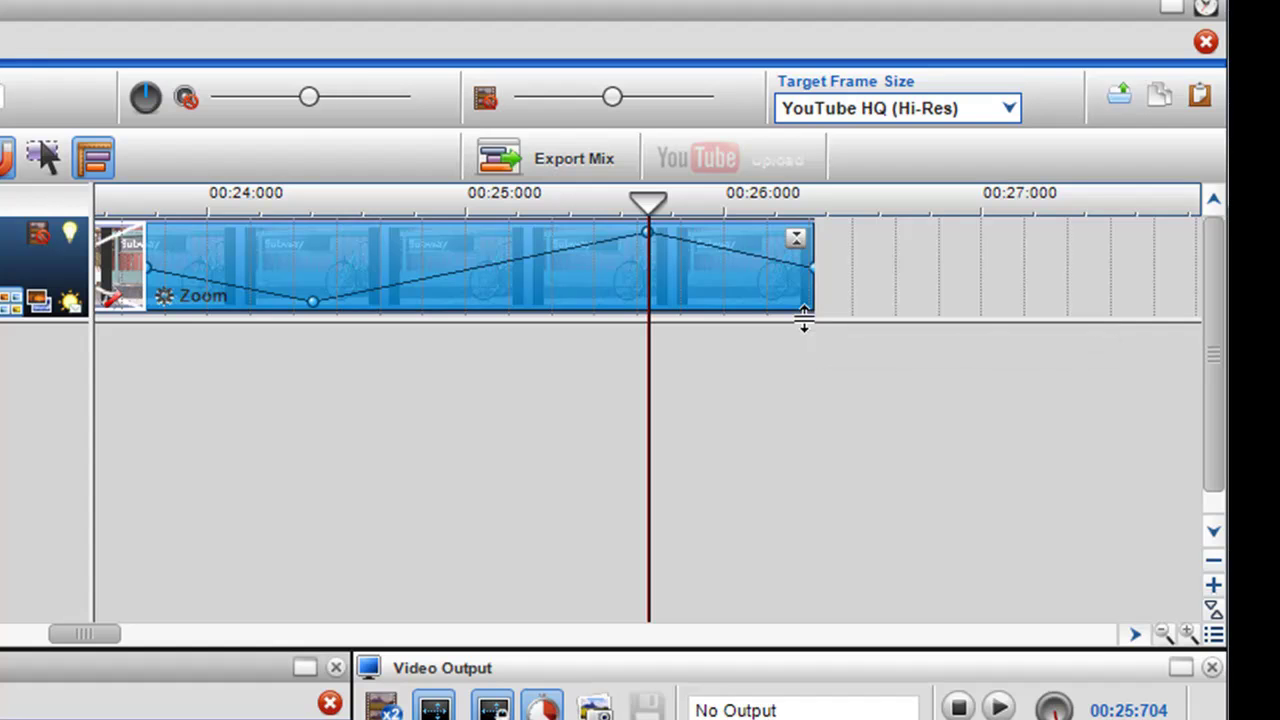
# Focus the zoom on the Subway sign and set the envelope to 0.67 near 00:25:170.
pyautogui.click(175, 305)
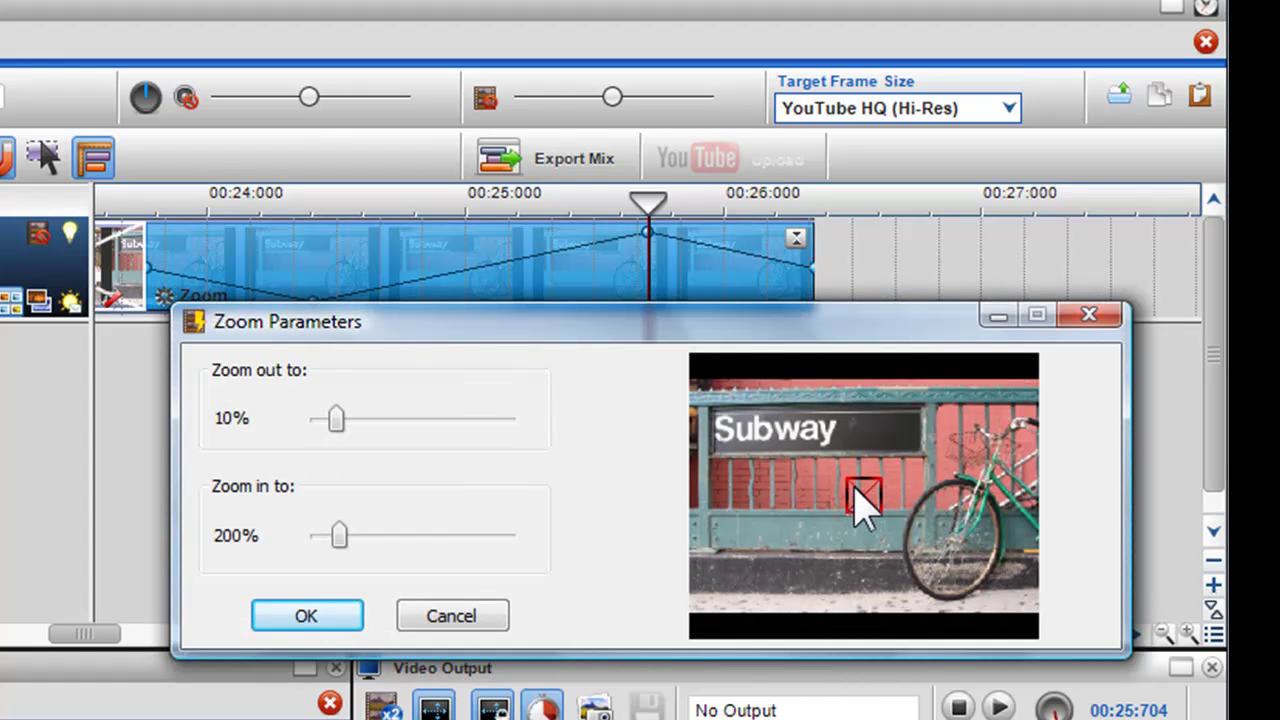
pyautogui.click(830, 434)
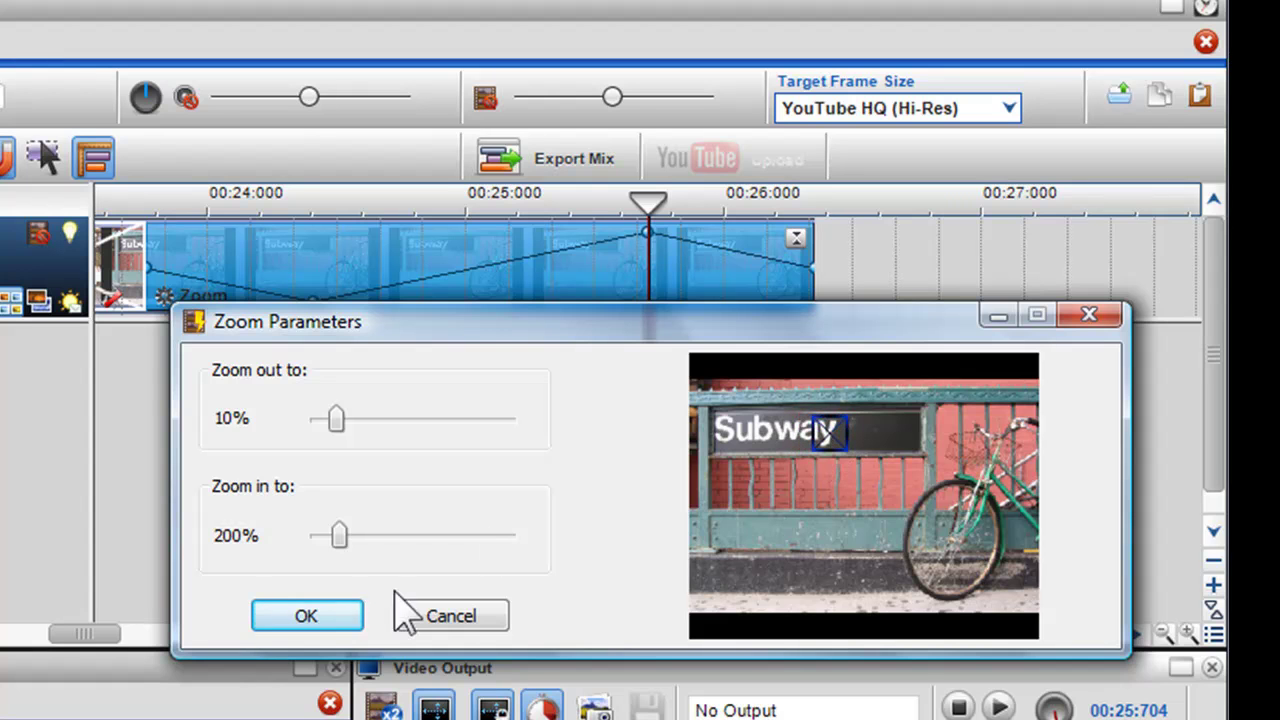
pyautogui.click(306, 616)
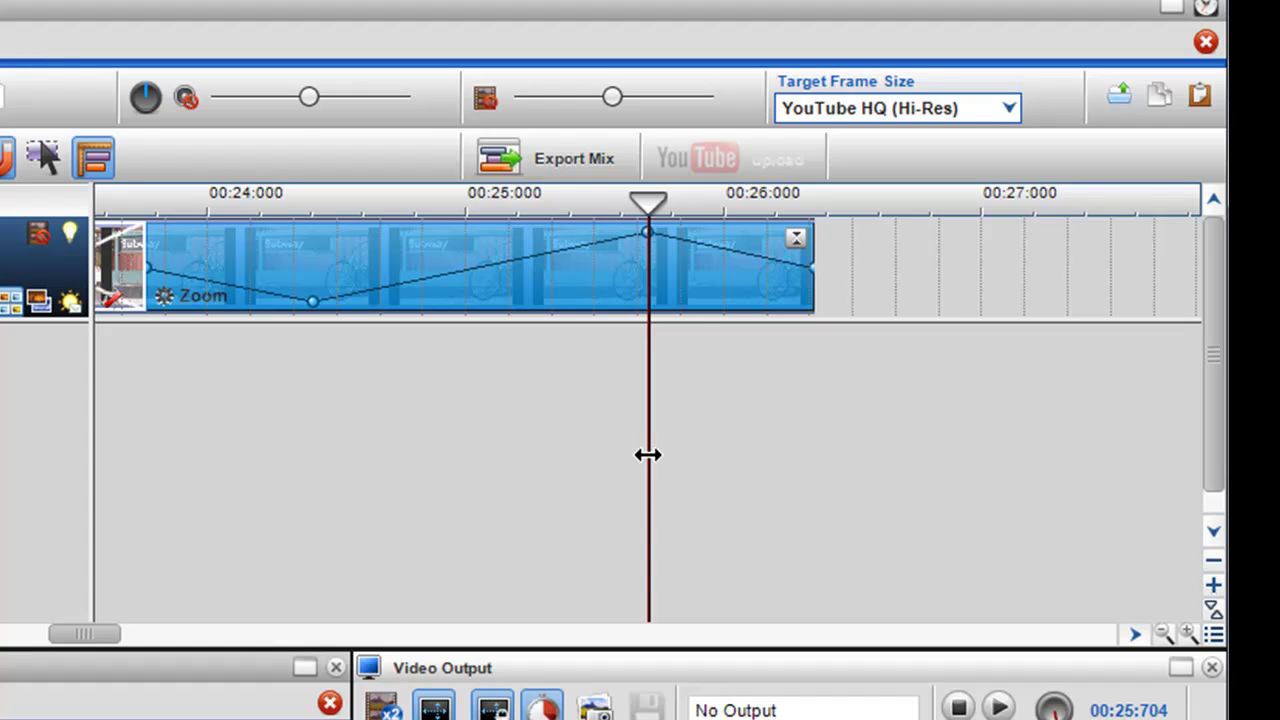
pyautogui.moveTo(648, 455); pyautogui.dragTo(481, 449)
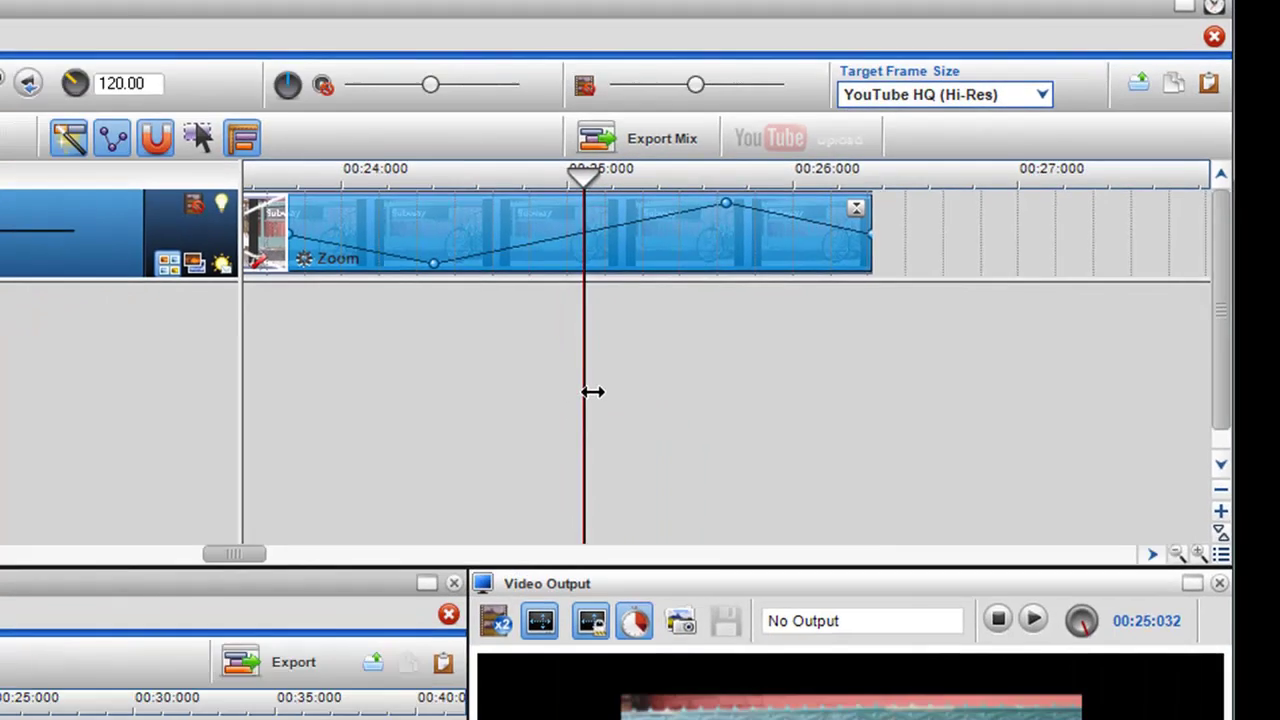
pyautogui.moveTo(592, 391); pyautogui.dragTo(630, 385)
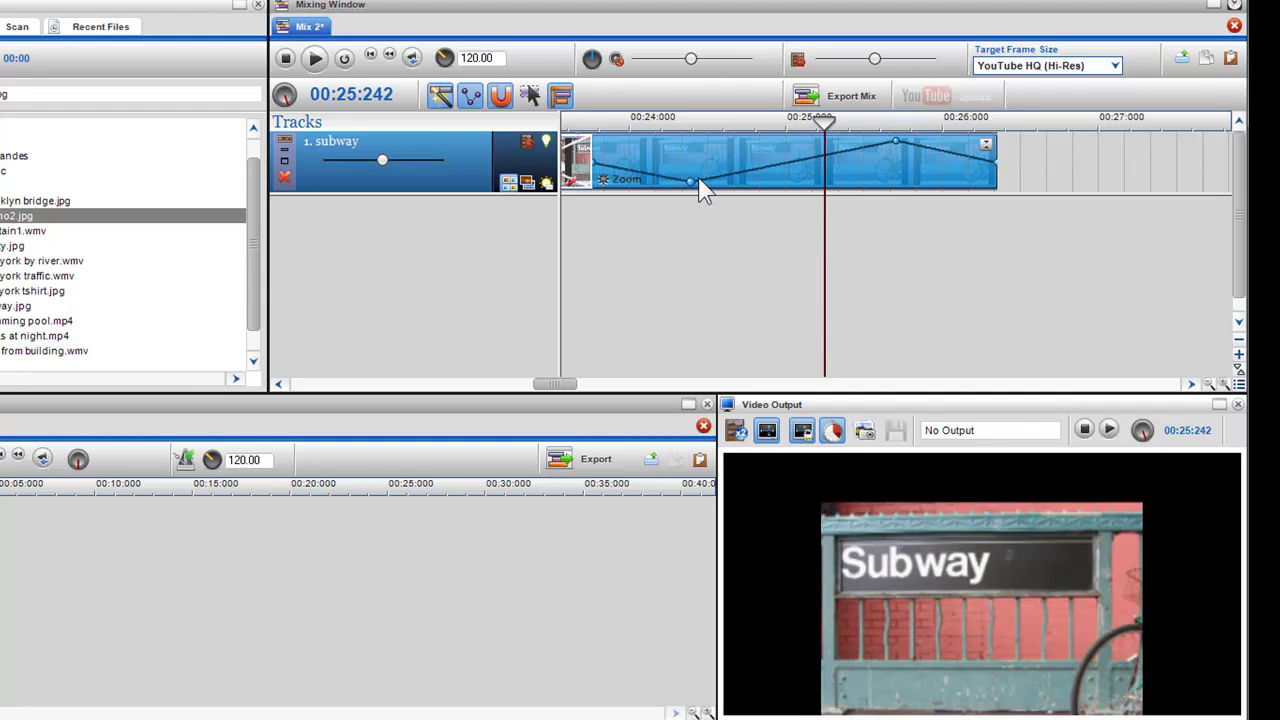
pyautogui.moveTo(698, 180); pyautogui.dragTo(820, 162)
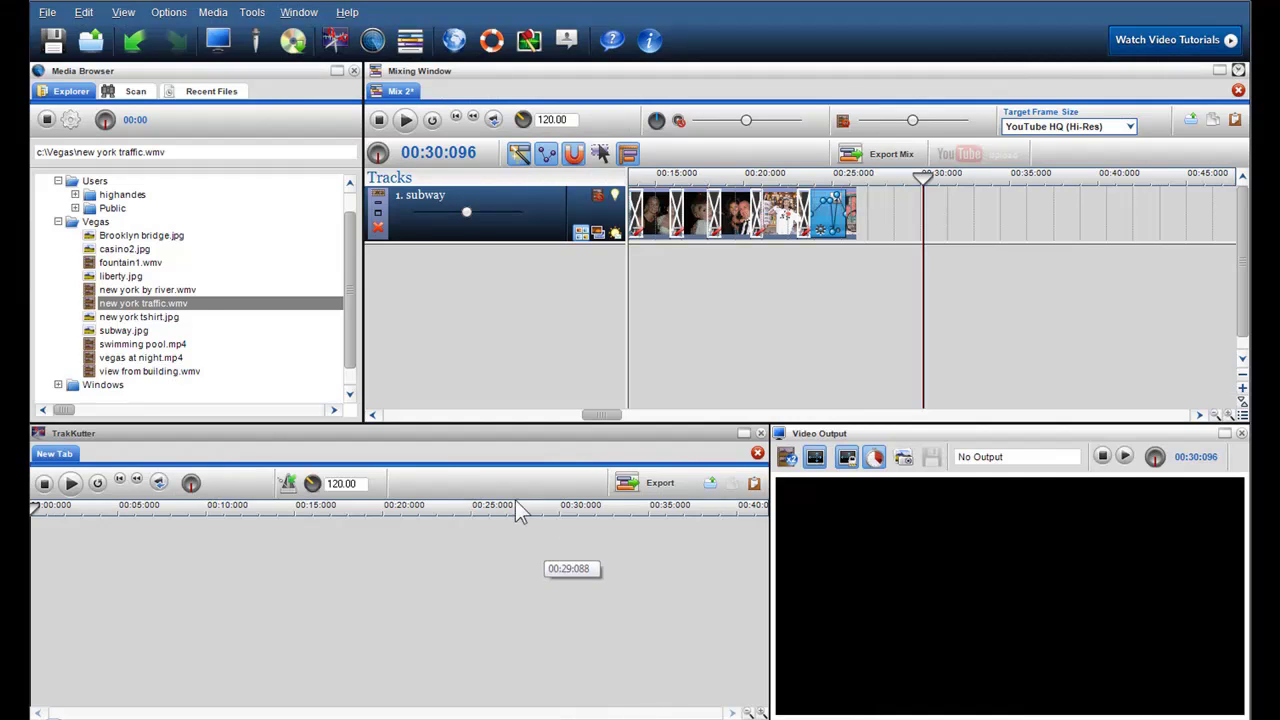
# Add new york by river.wmv on new audio and video tracks after the subway clip, ending near 00:37.
pyautogui.click(187, 295)
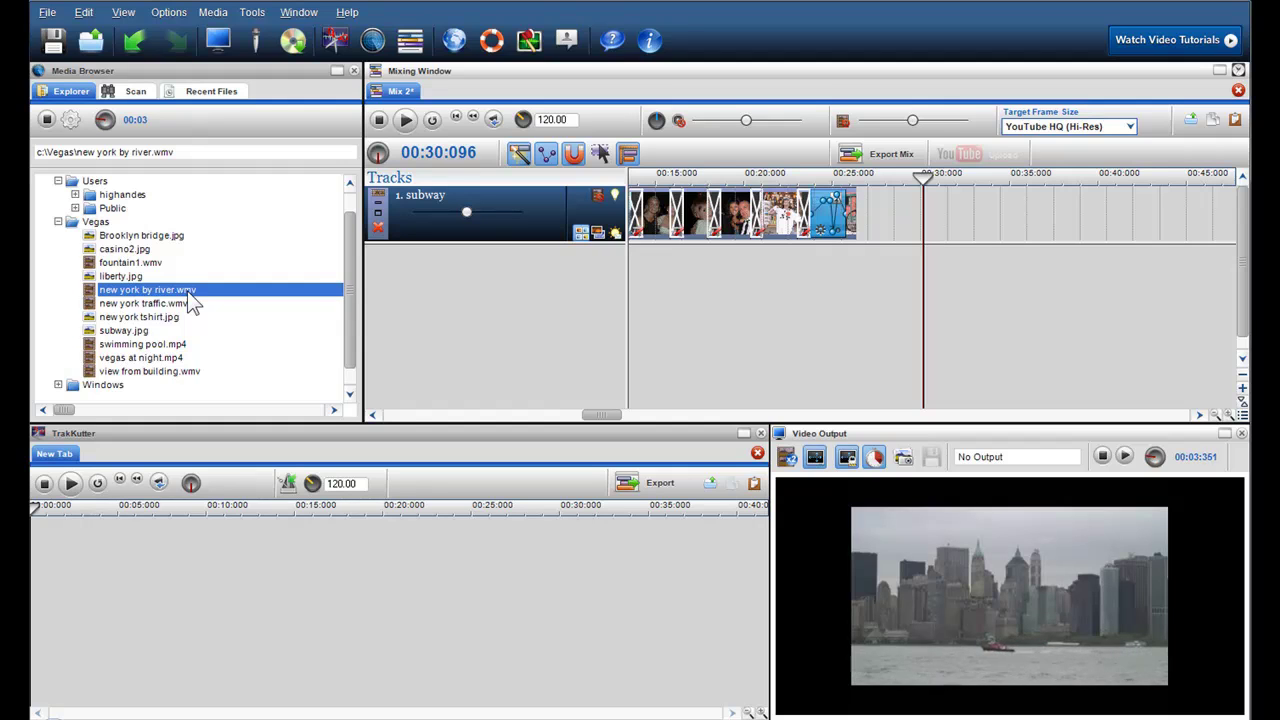
pyautogui.moveTo(194, 292); pyautogui.dragTo(733, 318)
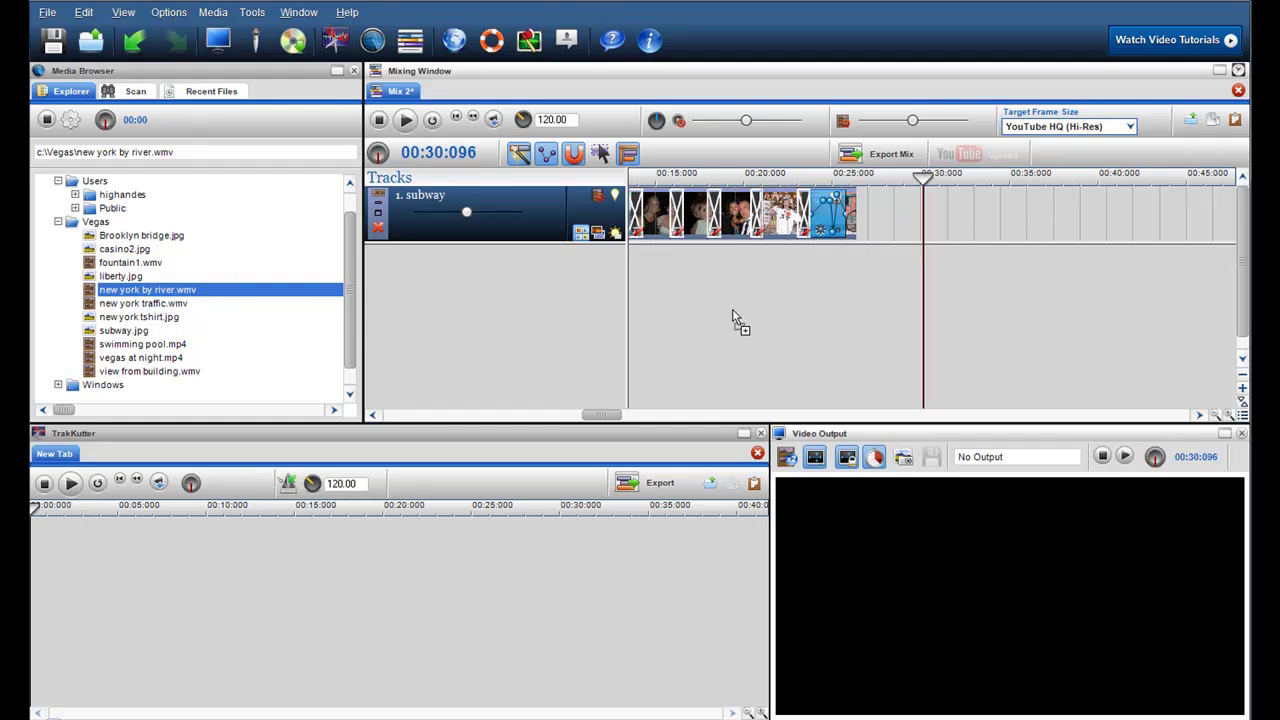
pyautogui.moveTo(857, 264); pyautogui.dragTo(855, 258)
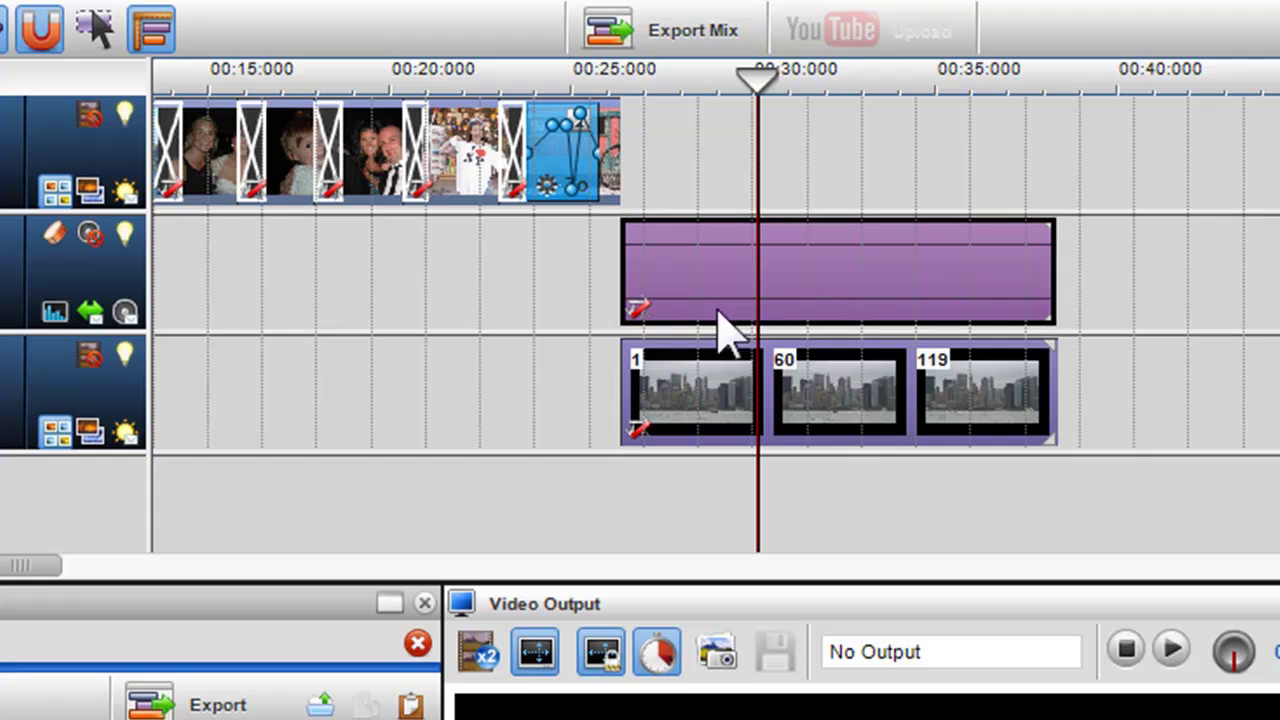
pyautogui.moveTo(692, 292)
pyautogui.mouseDown()
pyautogui.moveTo(730, 297)
pyautogui.moveTo(689, 267)
pyautogui.moveTo(697, 298)
pyautogui.mouseUp()
pyautogui.click(710, 419)
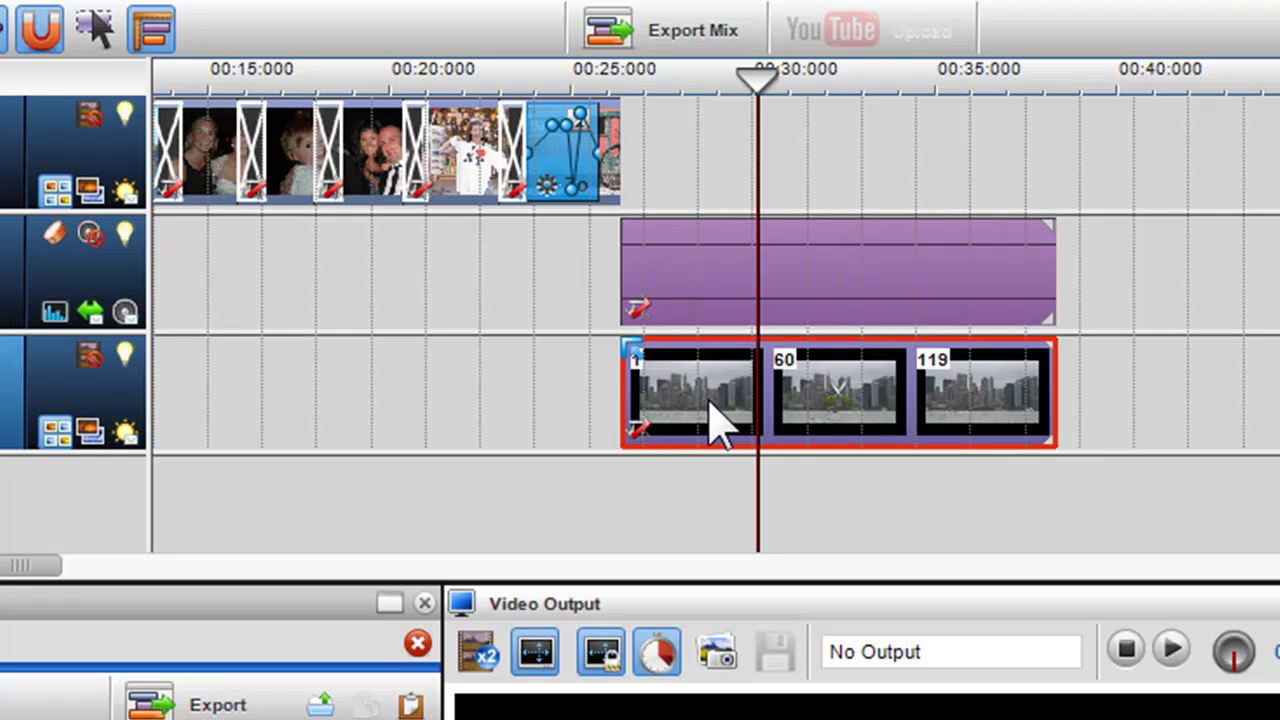
# Add roughly 2.7-2.8 second fade-ins and matching fade-outs to the river audio and video clips.
pyautogui.click(623, 234)
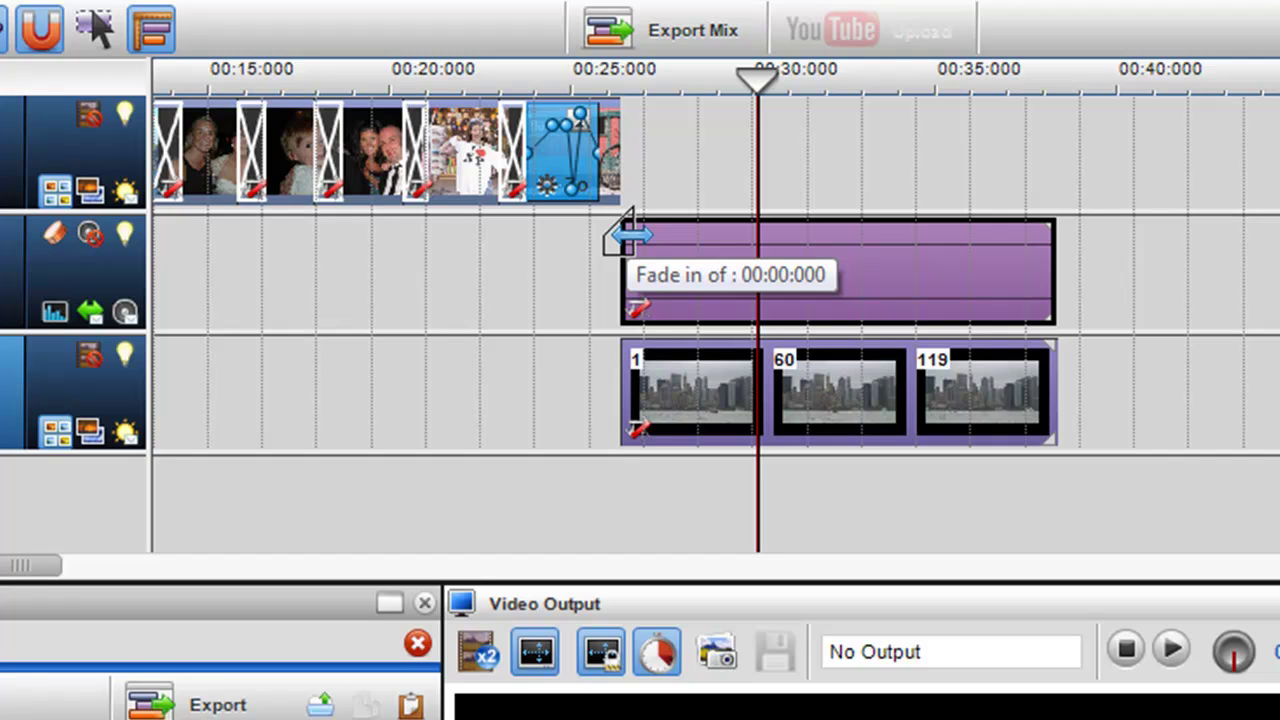
pyautogui.moveTo(623, 234); pyautogui.dragTo(725, 234)
pyautogui.moveTo(626, 348); pyautogui.dragTo(720, 365)
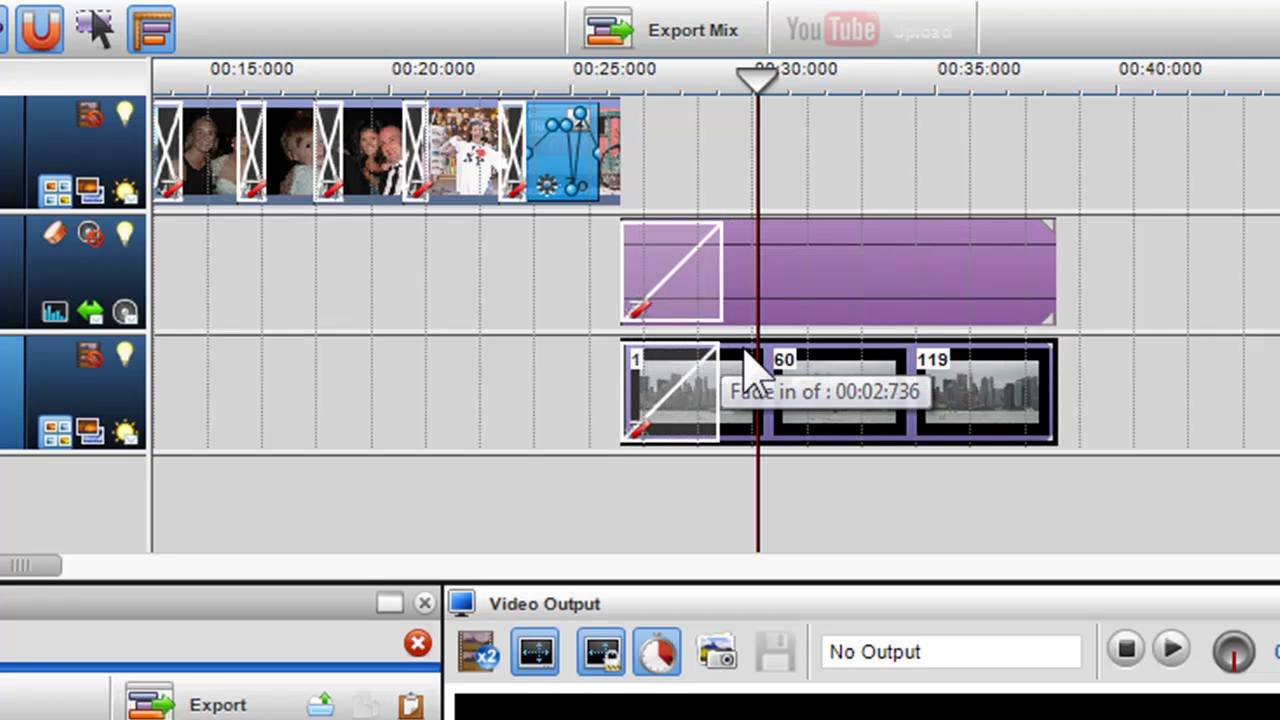
pyautogui.click(1000, 286)
pyautogui.moveTo(1051, 223); pyautogui.dragTo(974, 214)
pyautogui.click(1048, 332)
pyautogui.moveTo(1048, 340); pyautogui.dragTo(970, 340)
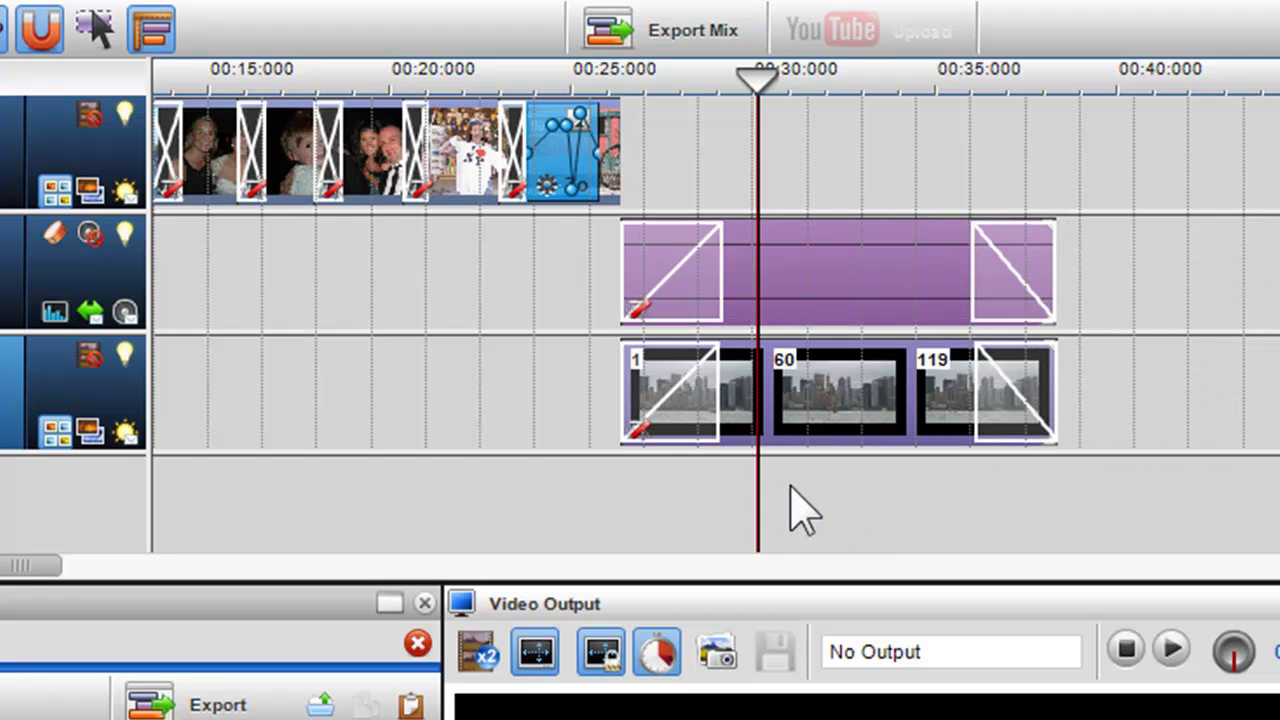
pyautogui.click(668, 390)
# Set the river video clip's fades to Very Slow and preview the faded section.
pyautogui.rightClick(668, 388)
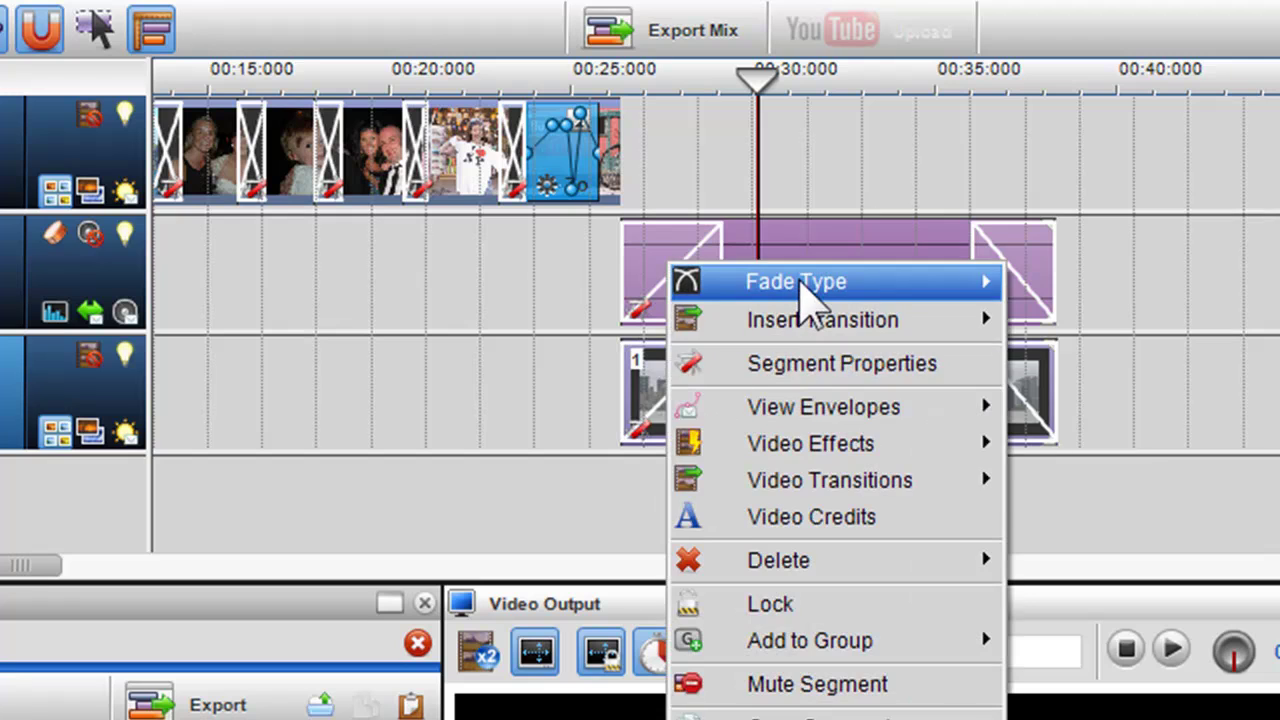
pyautogui.moveTo(886, 292)
pyautogui.click(1105, 430)
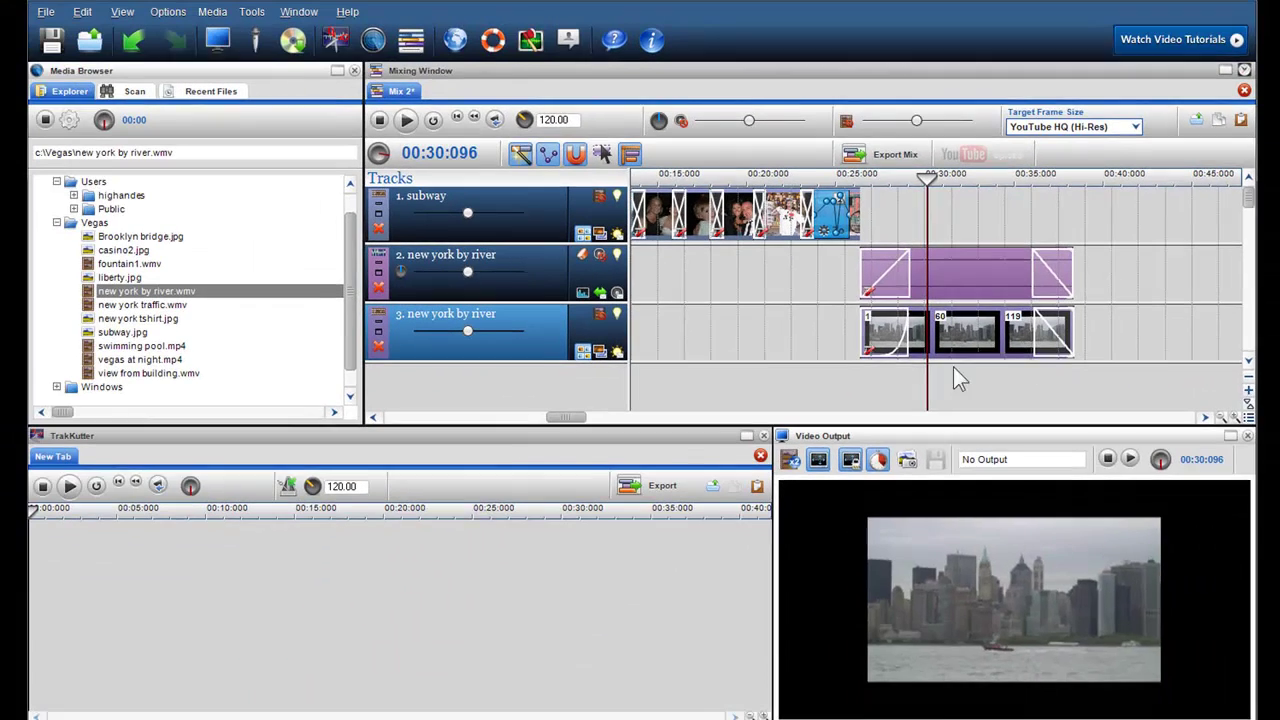
pyautogui.moveTo(868, 378); pyautogui.dragTo(957, 371)
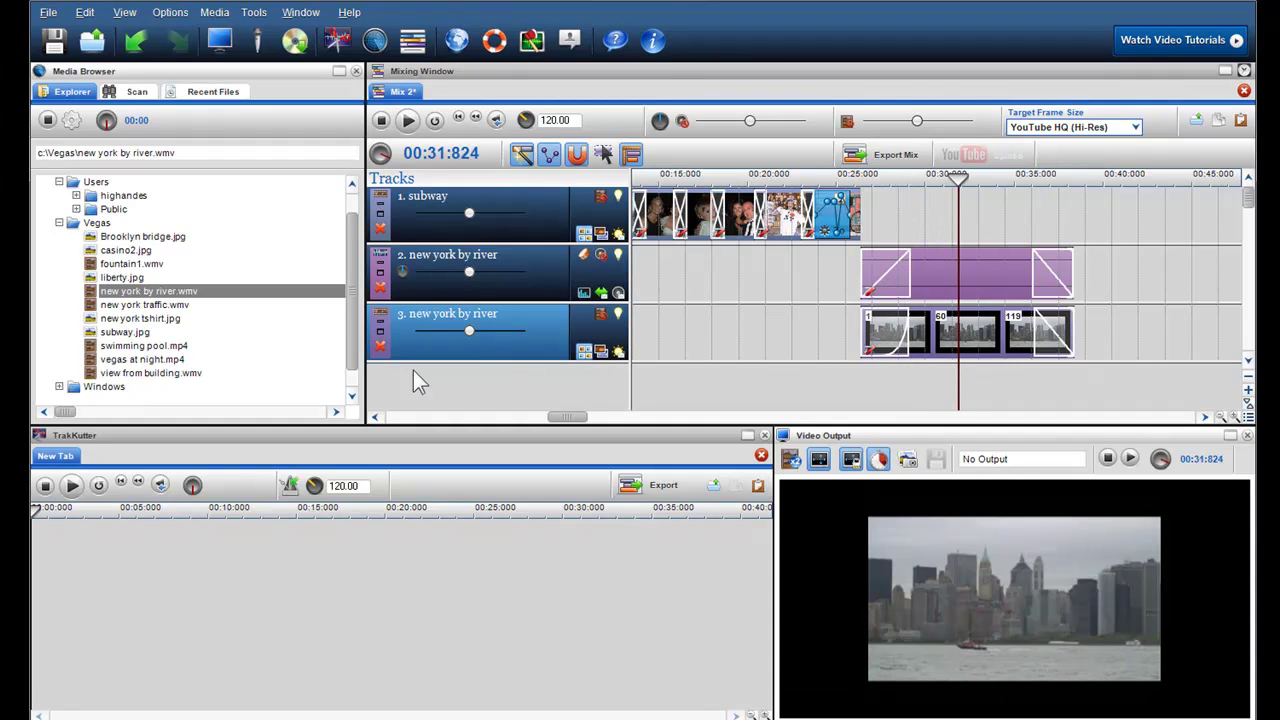
# Load new york traffic.wmv in TrakKutter and mark the range 00:02:336 to 00:06:400.
pyautogui.click(175, 308)
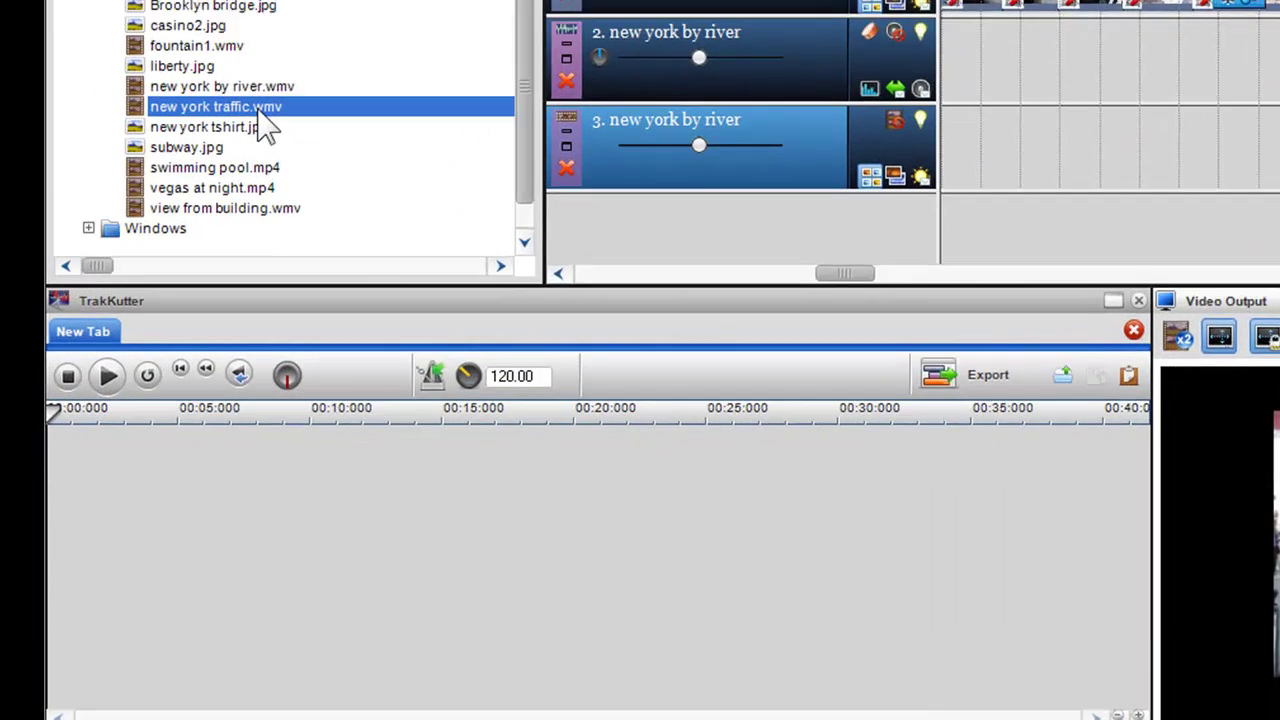
pyautogui.doubleClick(260, 112)
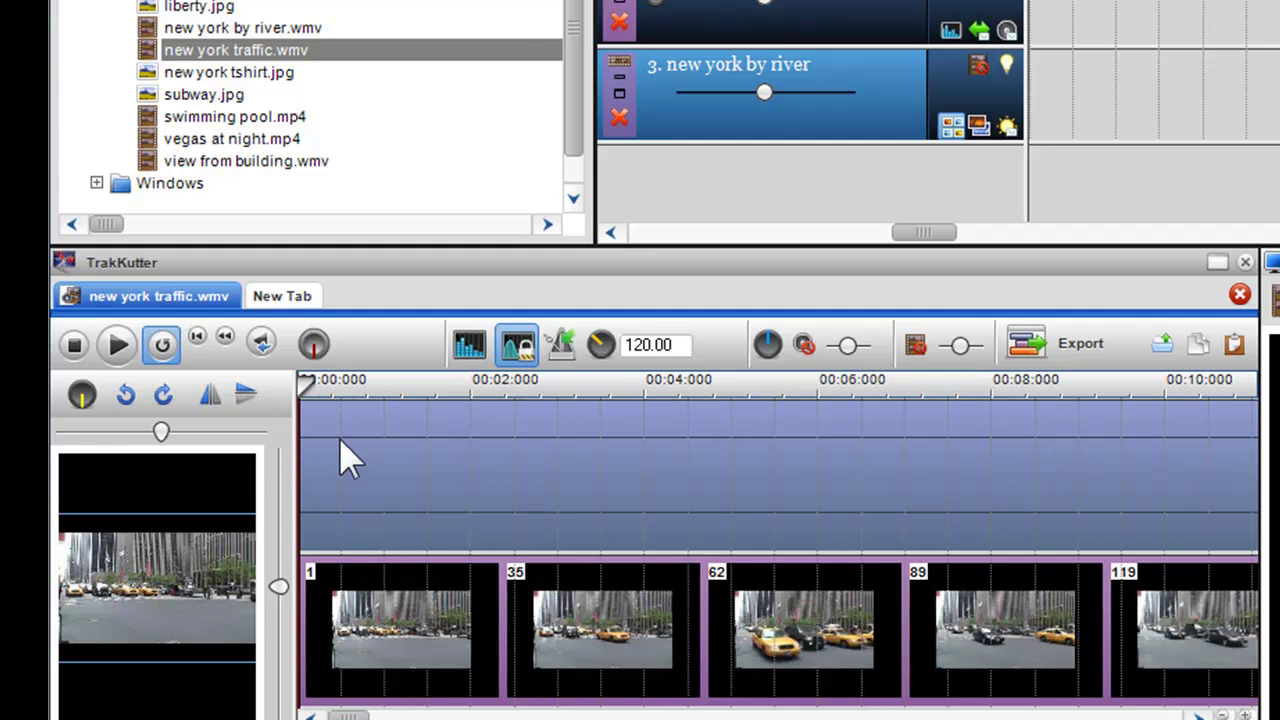
pyautogui.moveTo(296, 432); pyautogui.dragTo(478, 423)
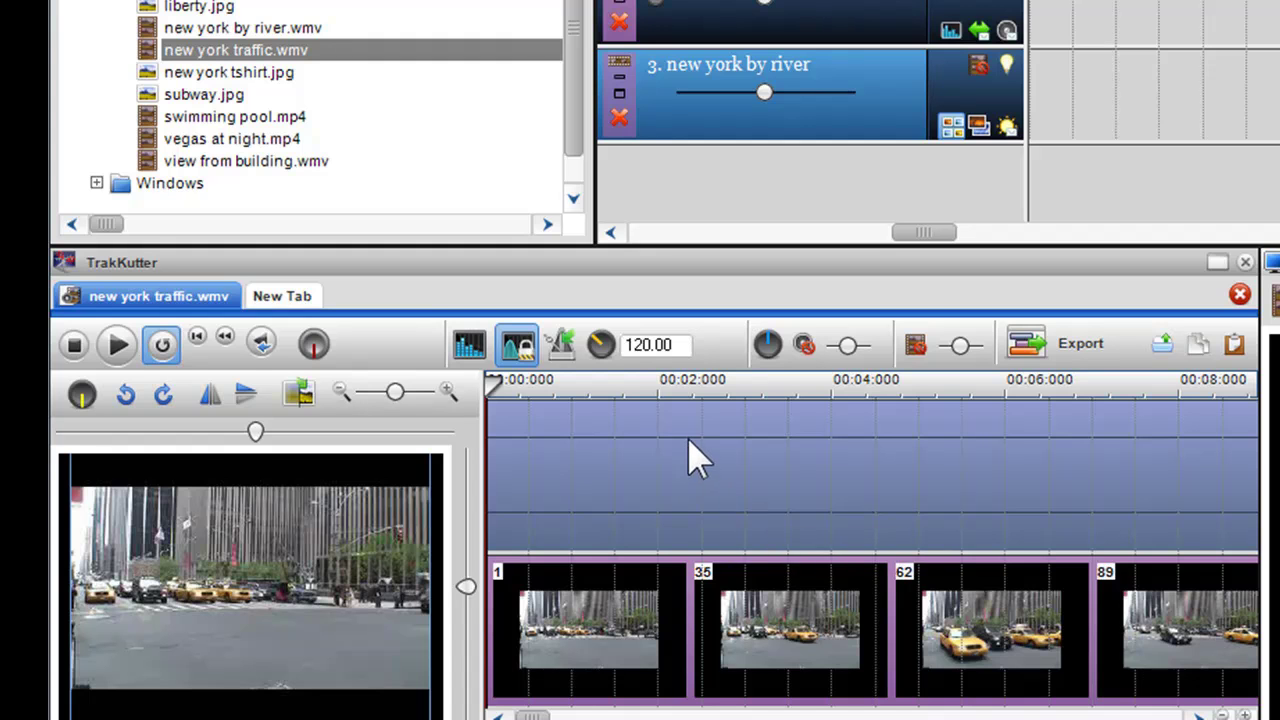
pyautogui.moveTo(688, 440); pyautogui.dragTo(1213, 712)
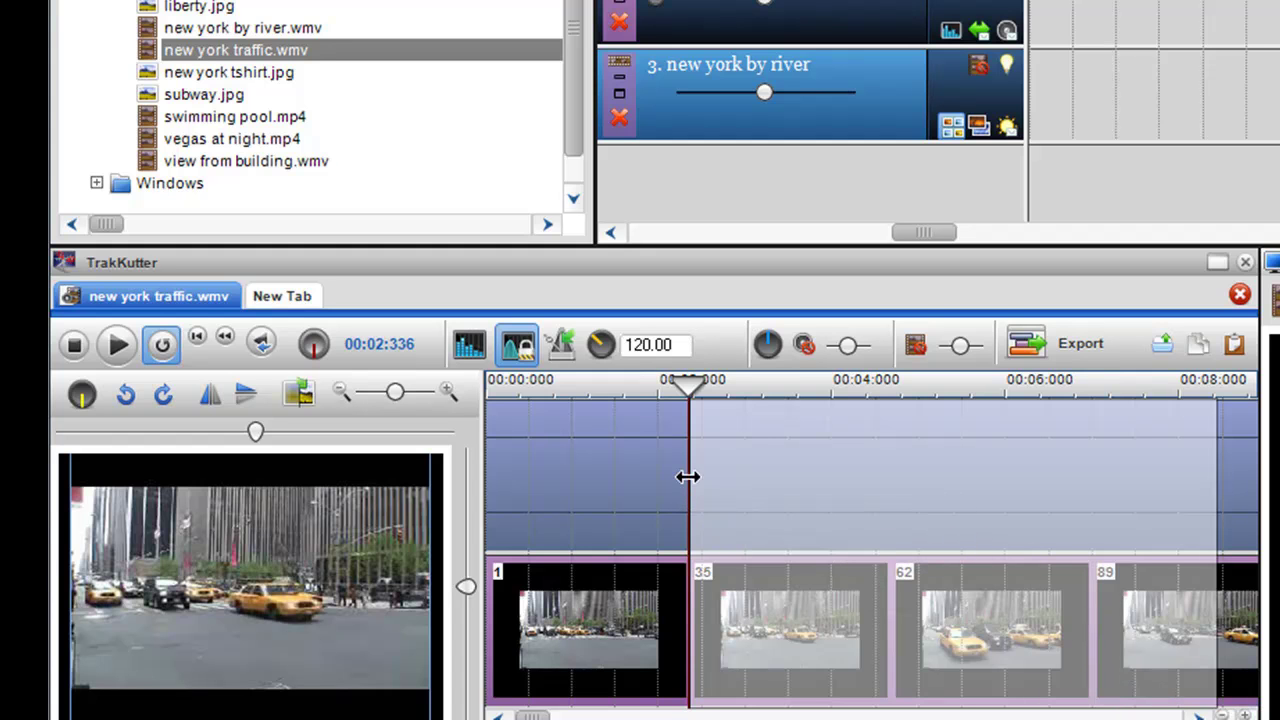
pyautogui.moveTo(688, 477); pyautogui.dragTo(875, 483)
pyautogui.moveTo(1211, 473); pyautogui.dragTo(1040, 472)
pyautogui.click(118, 344)
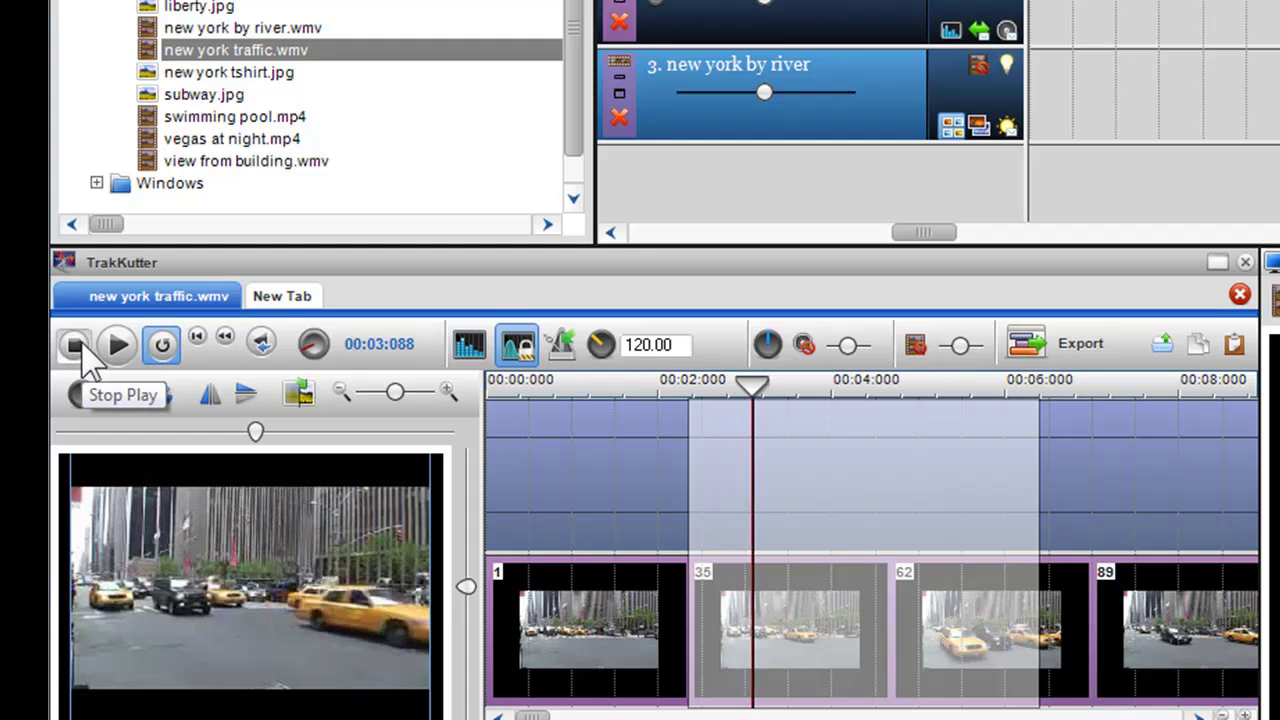
pyautogui.click(85, 345)
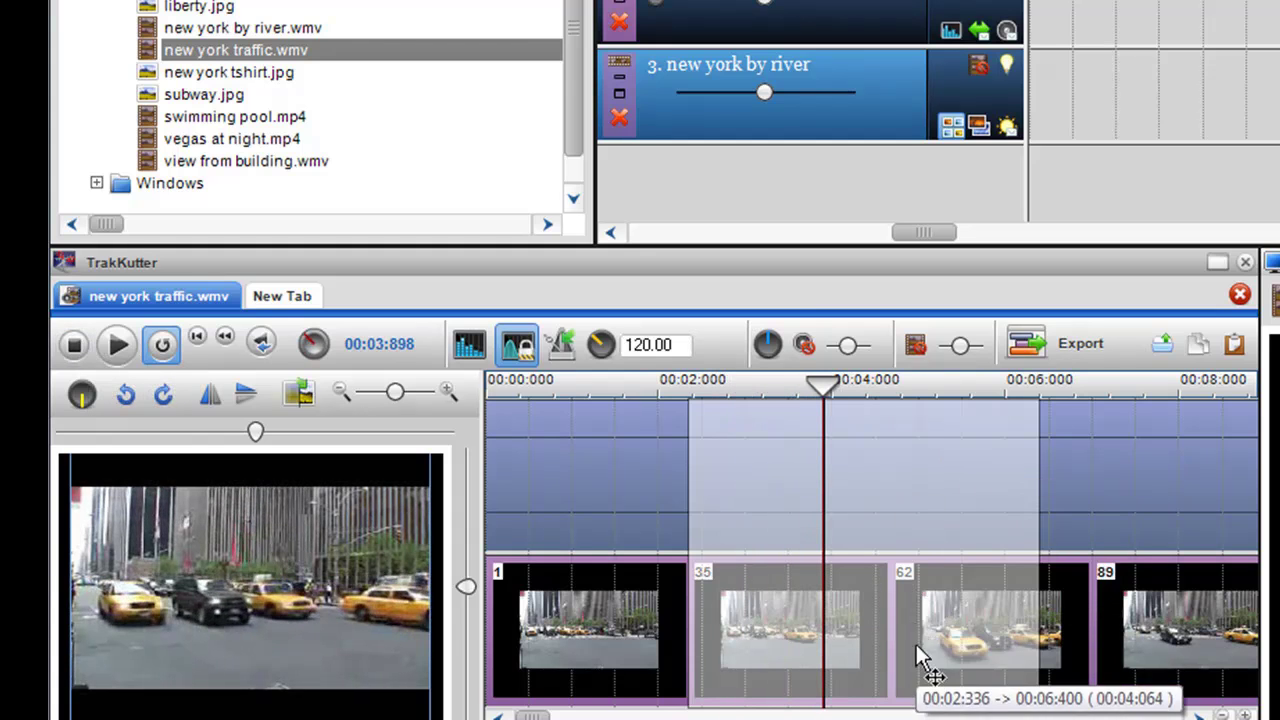
# Limit the marked range to the video frames and copy it.
pyautogui.moveTo(940, 706)
pyautogui.mouseDown()
pyautogui.moveTo(936, 562)
pyautogui.moveTo(934, 706)
pyautogui.mouseUp()
pyautogui.moveTo(933, 398)
pyautogui.mouseDown()
pyautogui.moveTo(928, 560)
pyautogui.moveTo(937, 400)
pyautogui.mouseUp()
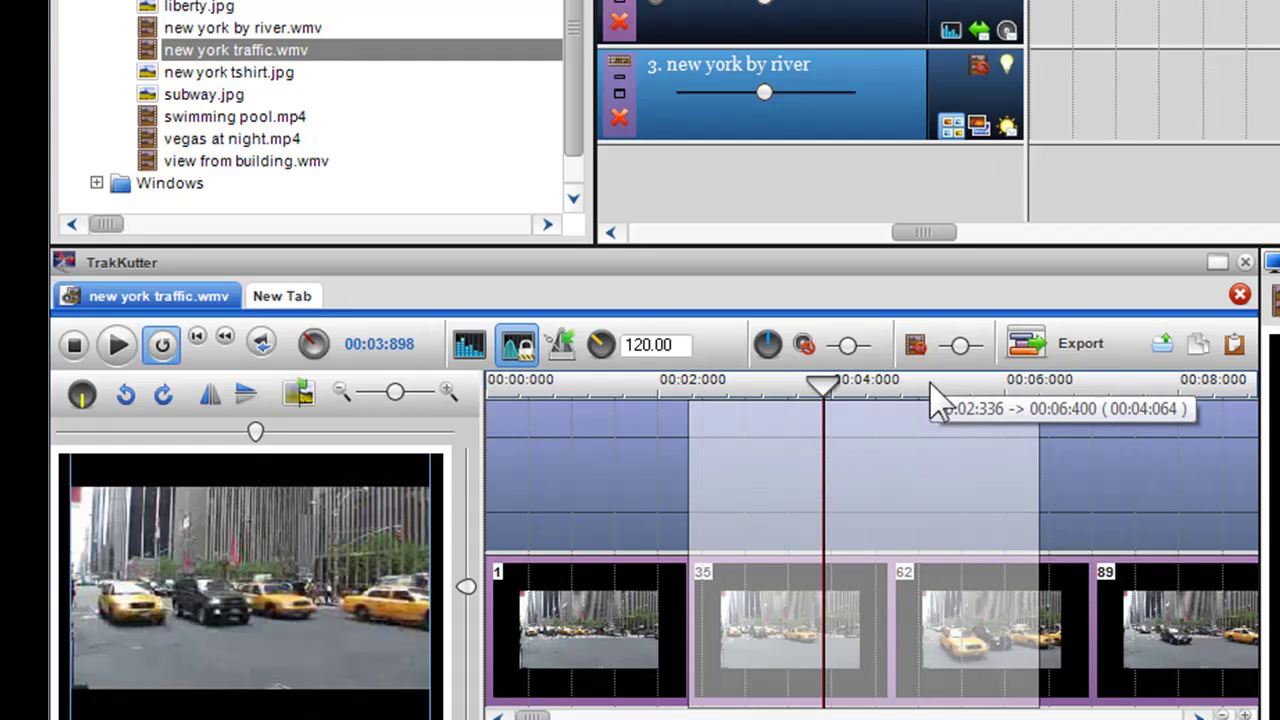
pyautogui.rightClick(905, 490)
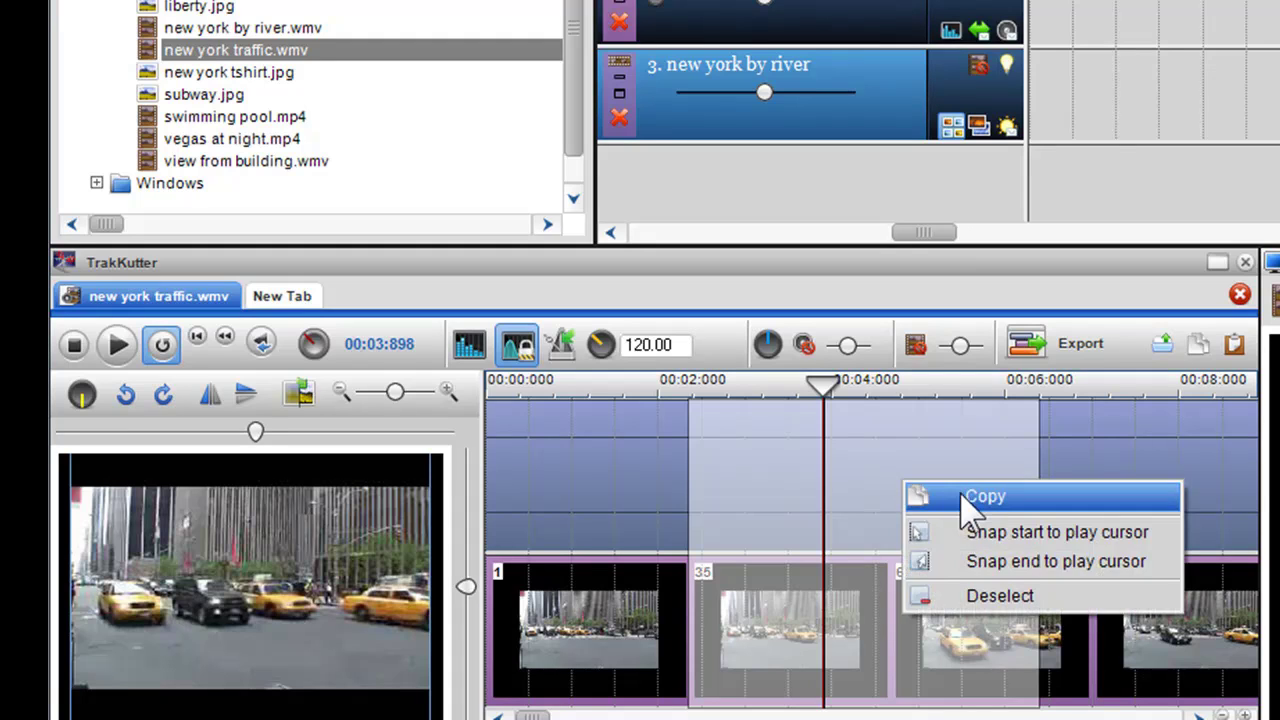
pyautogui.click(968, 500)
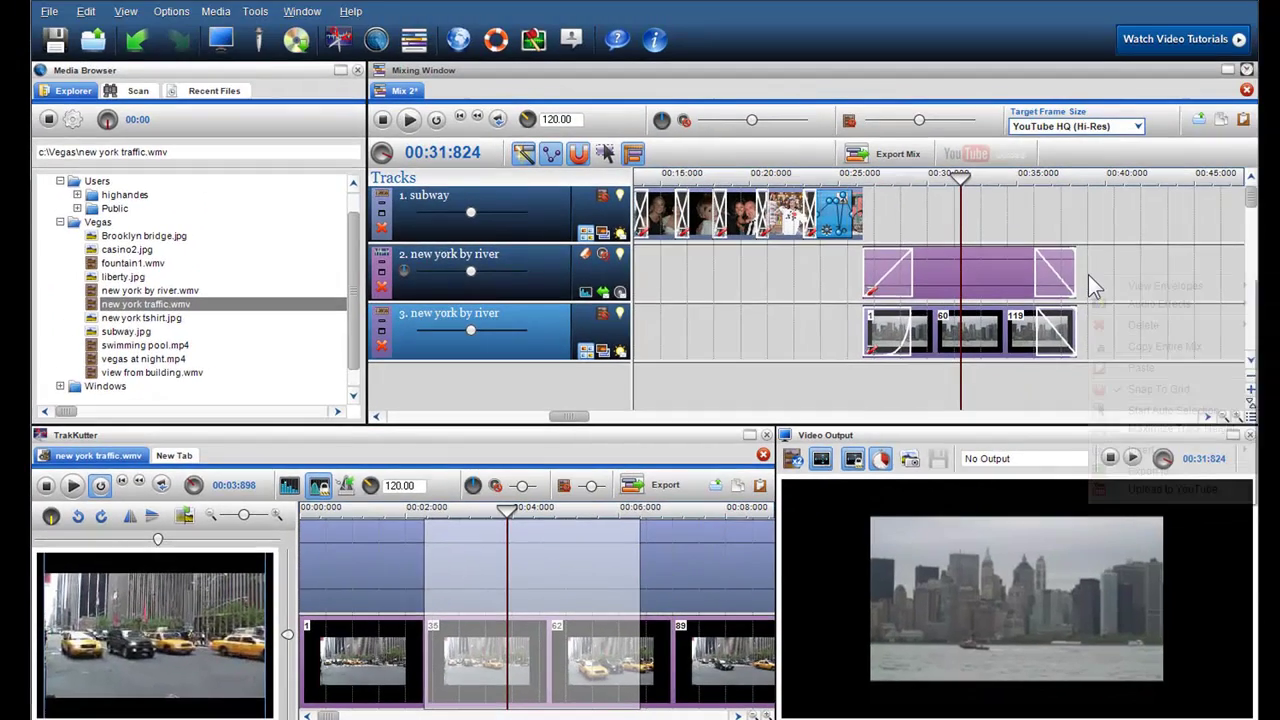
# Paste the traffic footage and slide it left on tracks 2 and 3 to crossfade with the river clips.
pyautogui.rightClick(1088, 278)
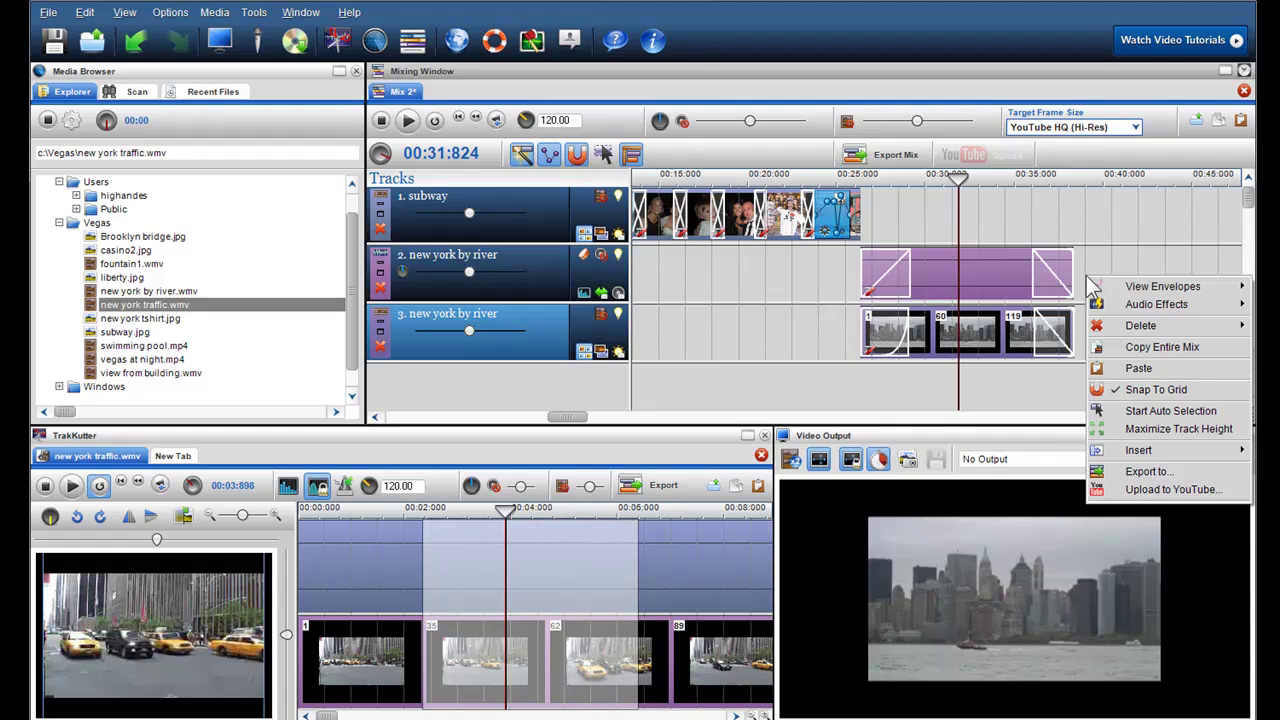
pyautogui.click(1137, 367)
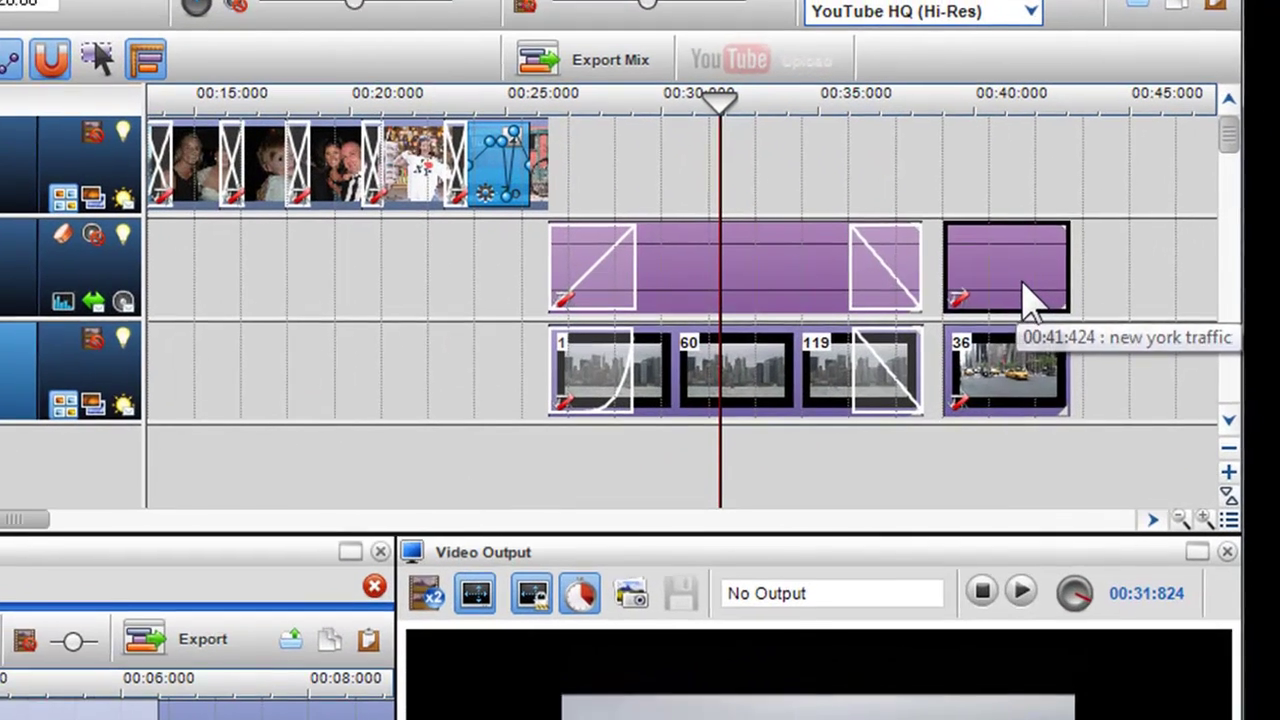
pyautogui.moveTo(1030, 300); pyautogui.dragTo(955, 289)
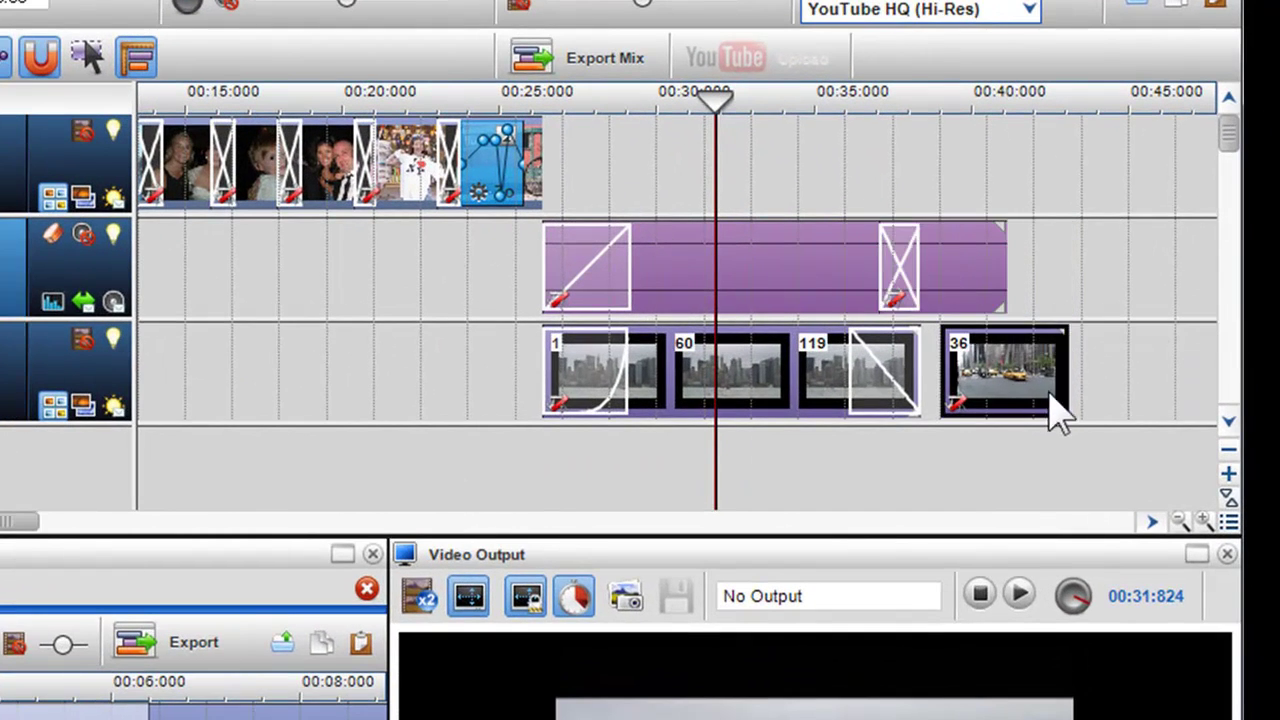
pyautogui.moveTo(1058, 410); pyautogui.dragTo(986, 400)
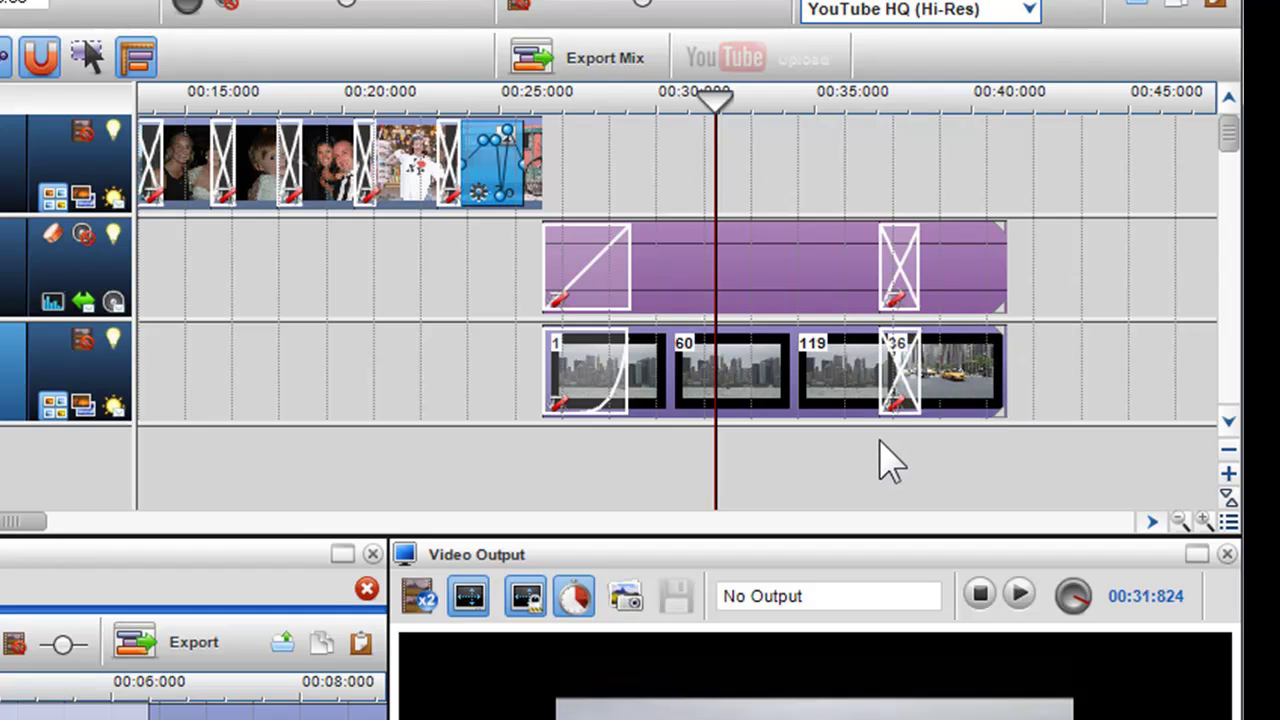
pyautogui.moveTo(880, 463); pyautogui.dragTo(837, 434)
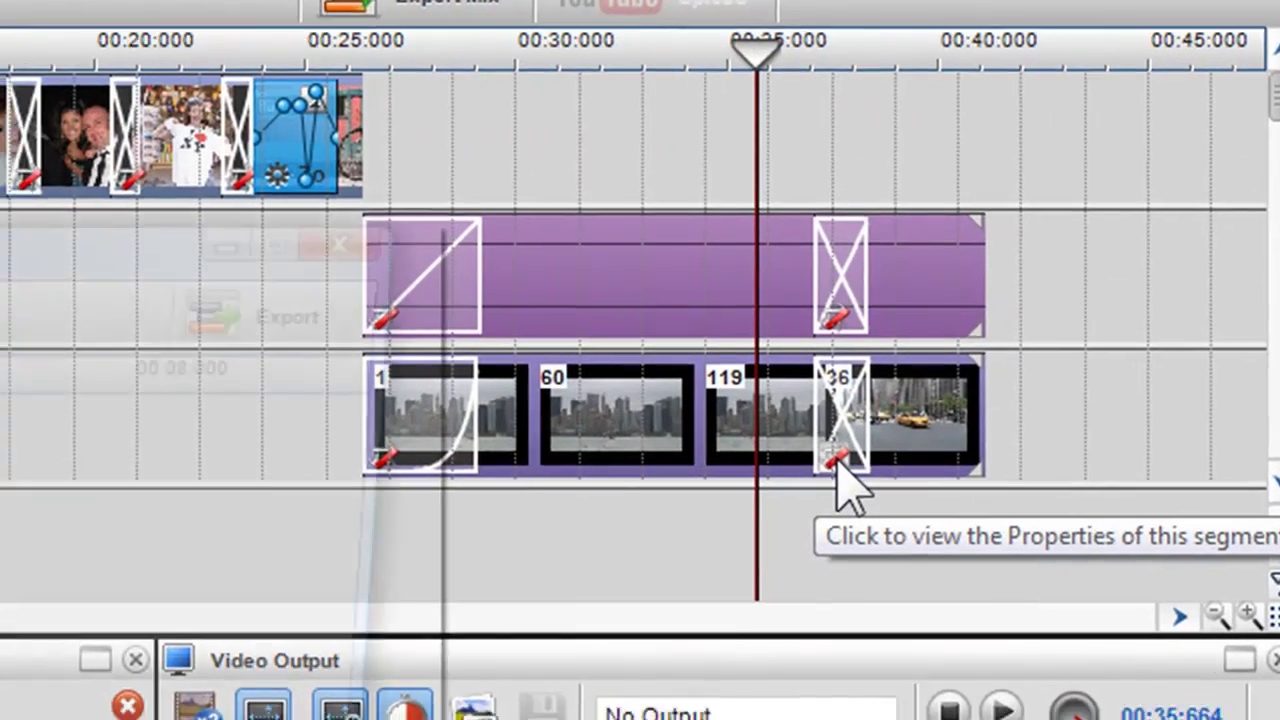
# Lower the pasted New York traffic clip's brightness to 66% in its properties.
pyautogui.click(819, 468)
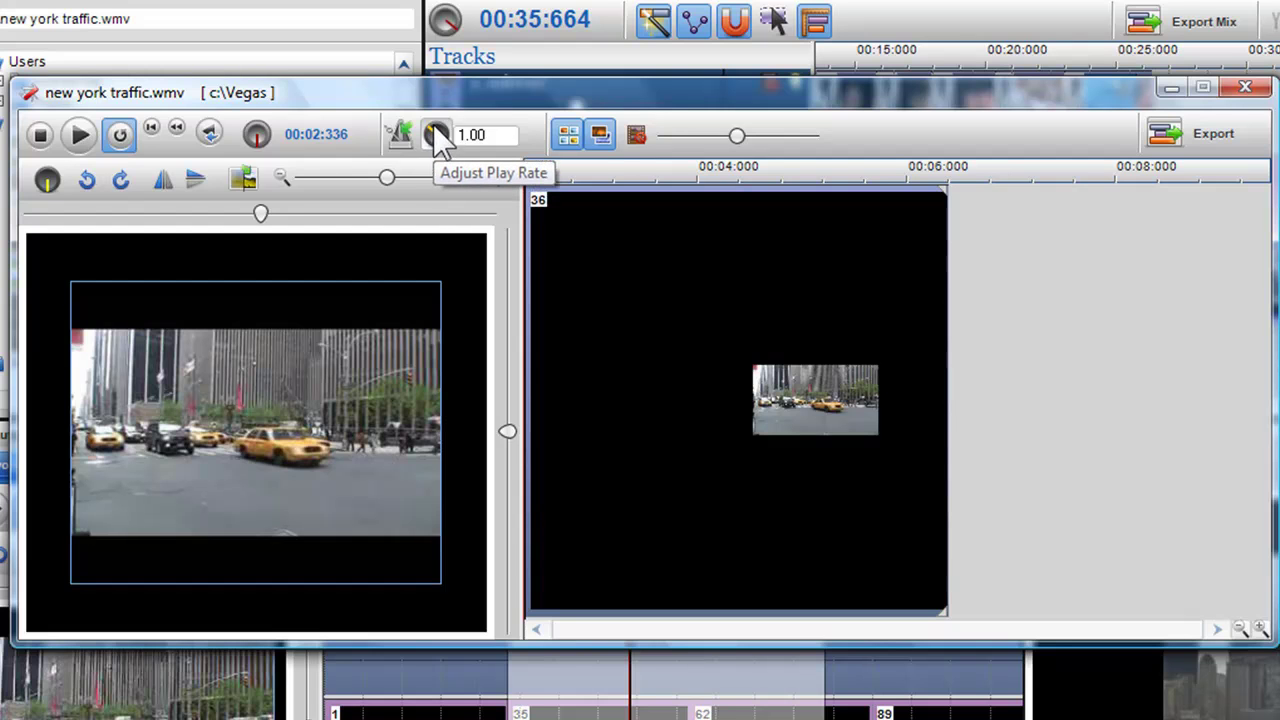
pyautogui.moveTo(736, 136)
pyautogui.mouseDown()
pyautogui.moveTo(713, 137)
pyautogui.moveTo(749, 140)
pyautogui.mouseUp()
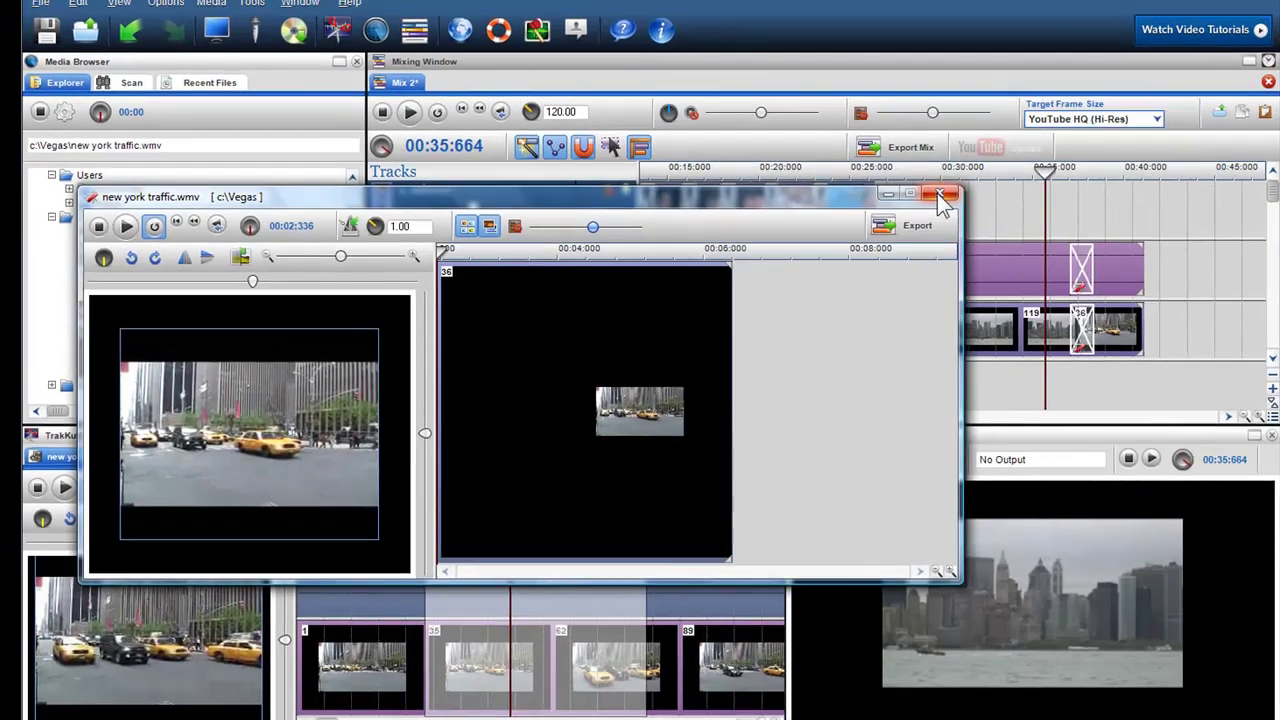
# Close the traffic clip's properties window and enlarge the preview and lower panels.
pyautogui.click(1245, 87)
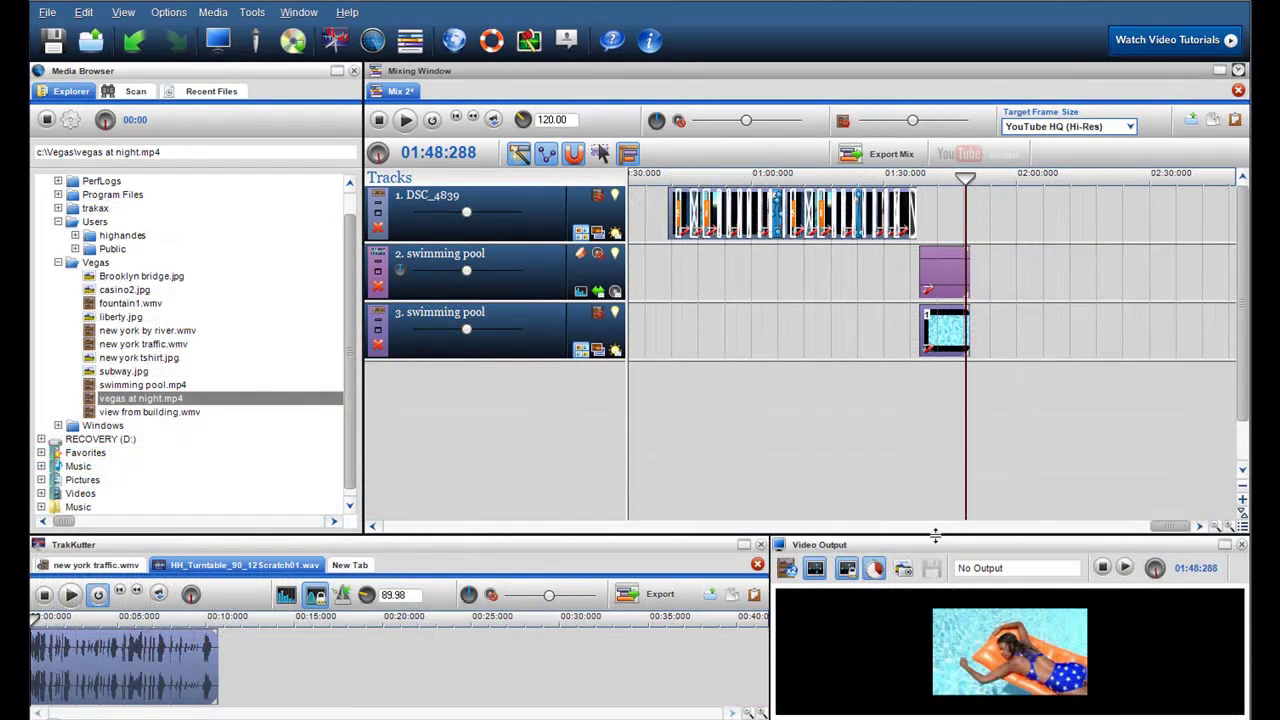
pyautogui.moveTo(935, 535); pyautogui.dragTo(952, 379)
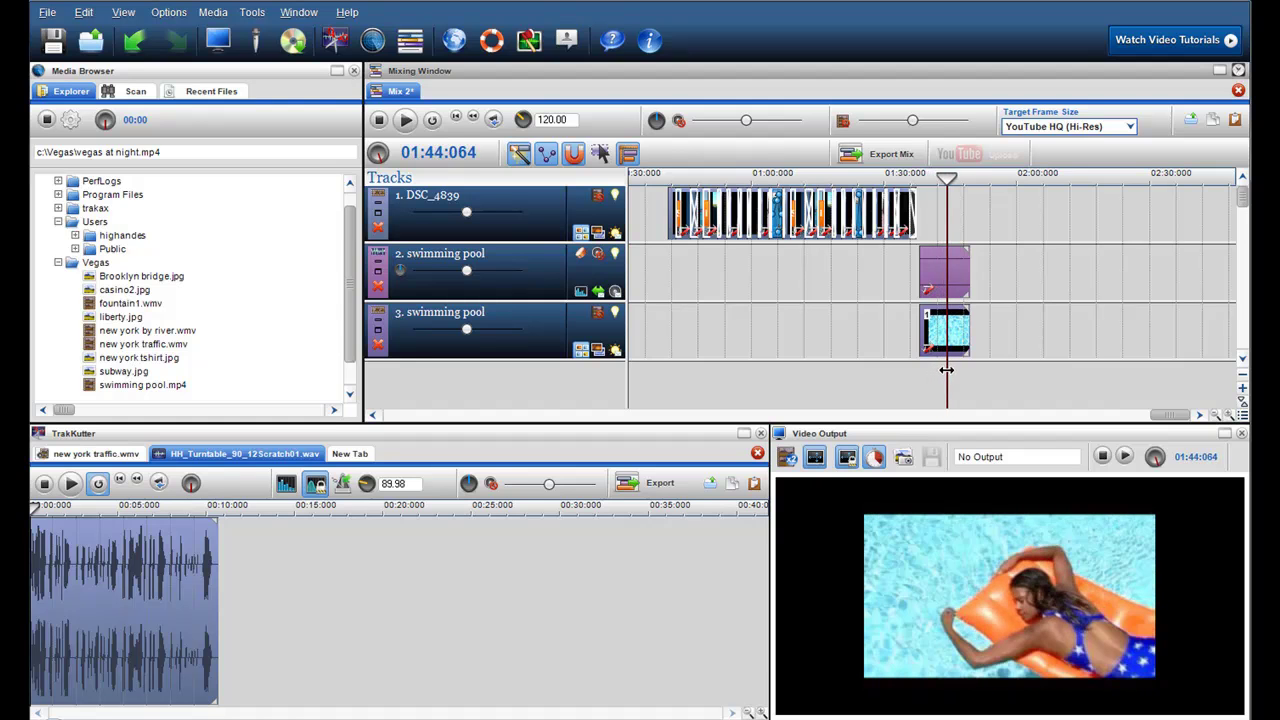
# Add fountain1.wmv as a new track at the playhead, trimmed to match the pool clips.
pyautogui.moveTo(114, 306); pyautogui.dragTo(249, 322)
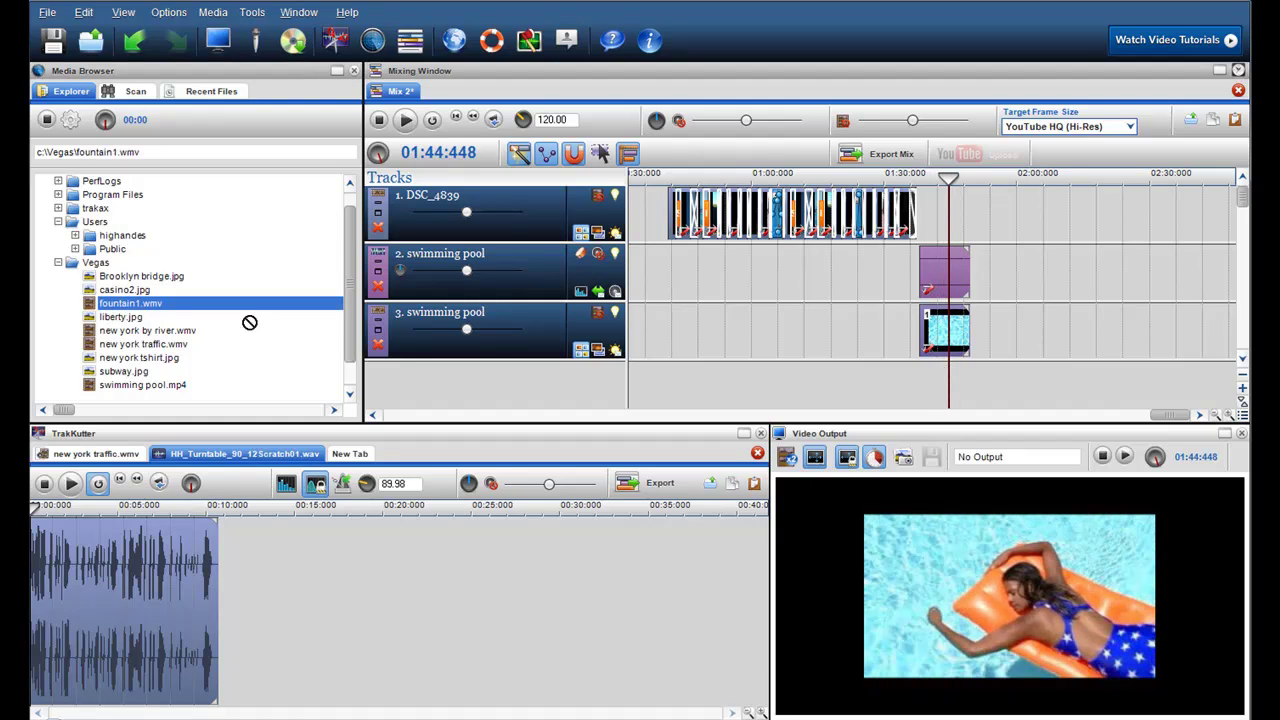
pyautogui.moveTo(925, 383); pyautogui.dragTo(925, 383)
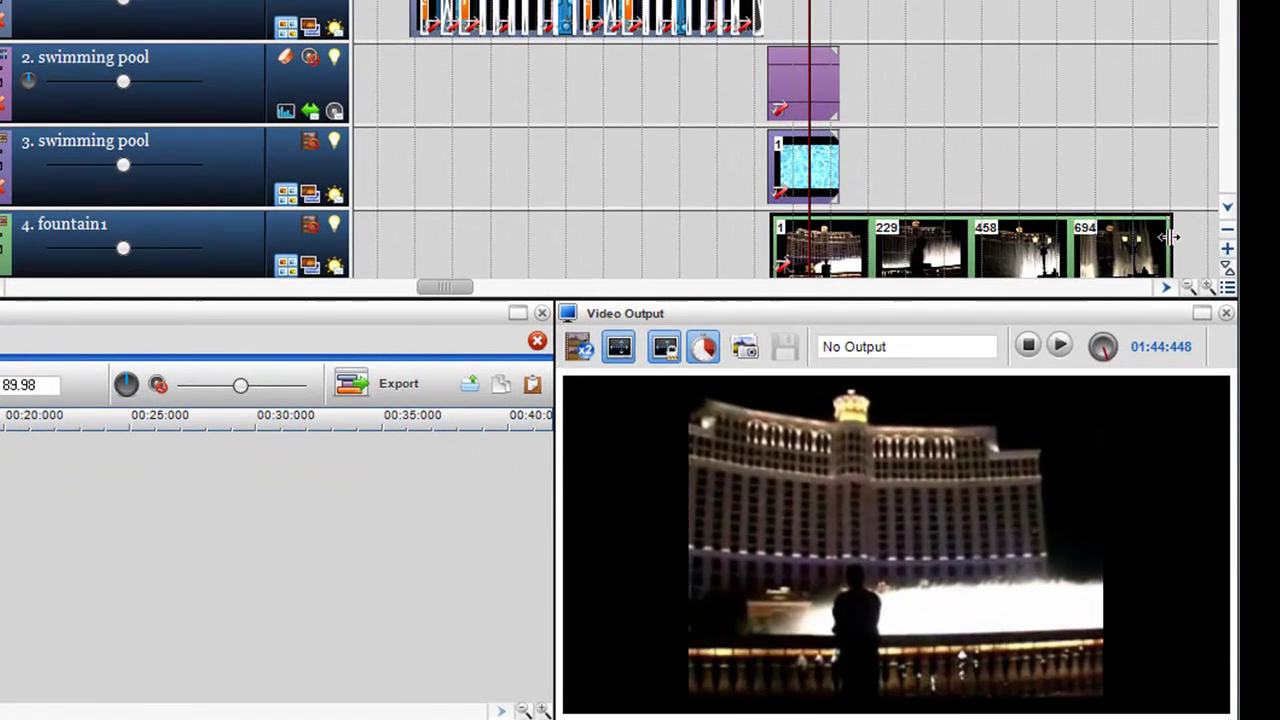
pyautogui.moveTo(1170, 237); pyautogui.dragTo(783, 227)
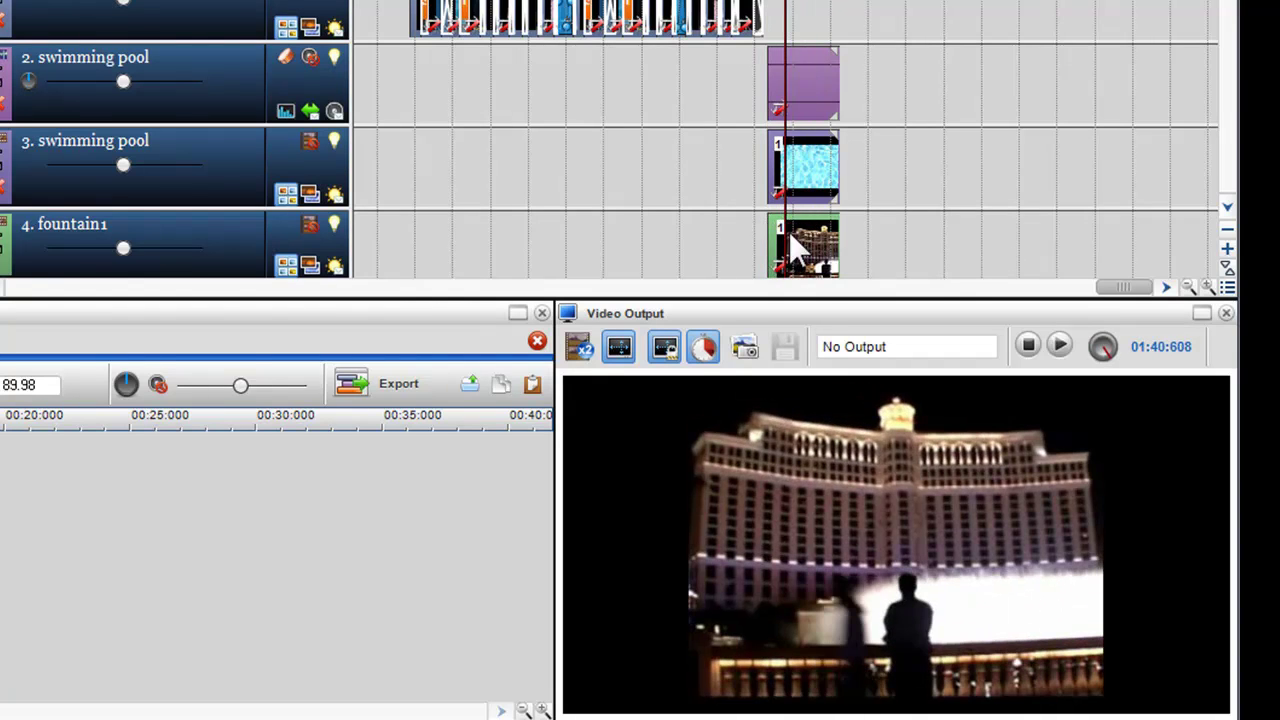
# Shrink the fountain1 video and move it toward the upper left of the frame.
pyautogui.moveTo(808, 290); pyautogui.dragTo(808, 331)
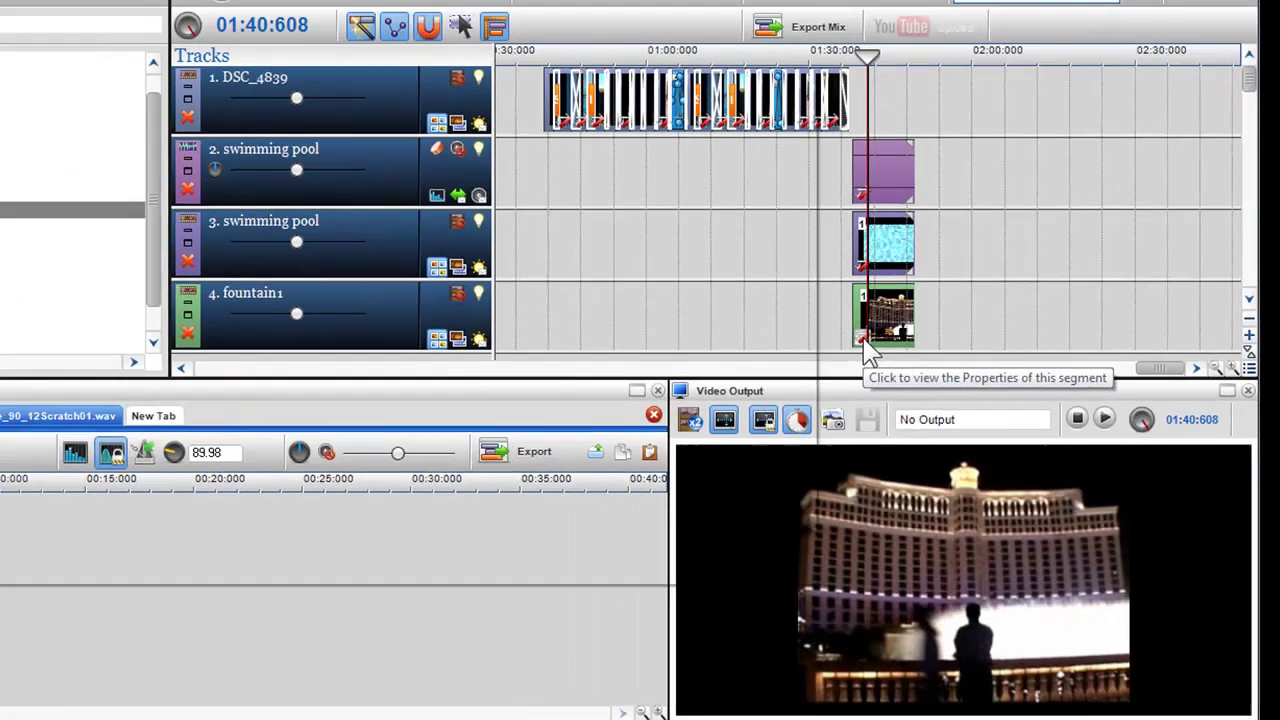
pyautogui.click(864, 341)
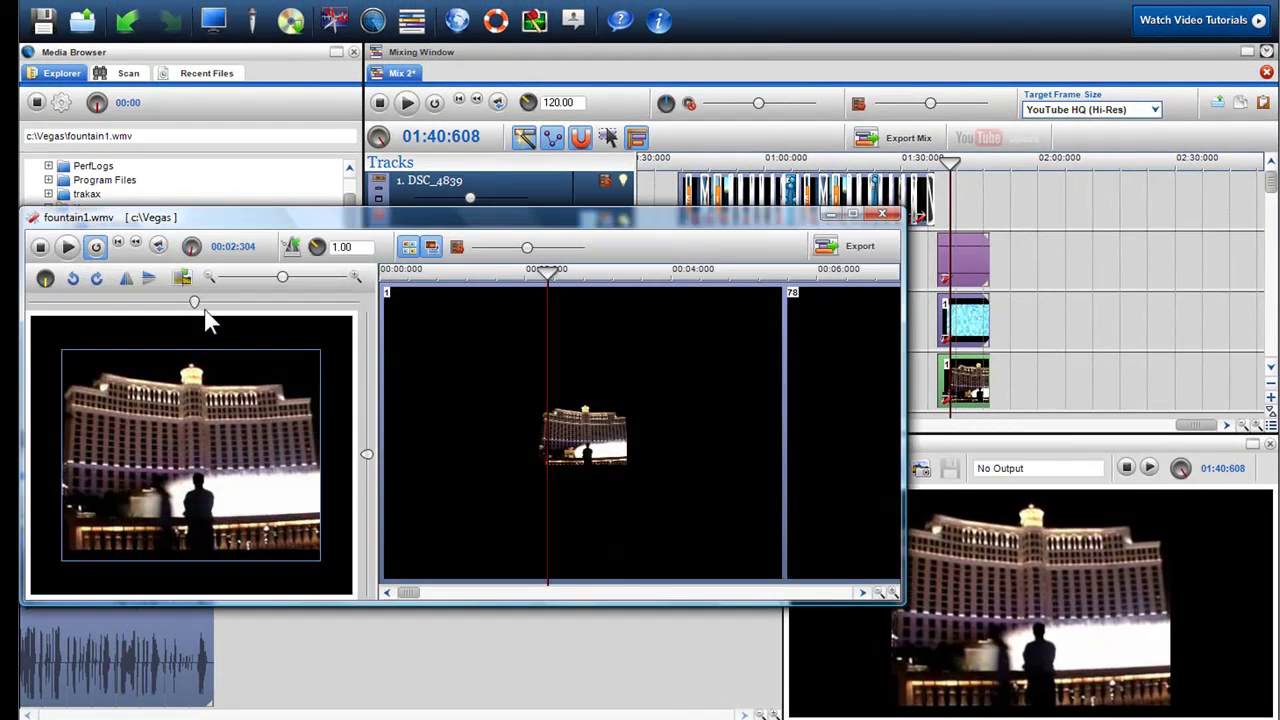
pyautogui.moveTo(282, 279); pyautogui.dragTo(249, 279)
pyautogui.moveTo(197, 314); pyautogui.dragTo(158, 312)
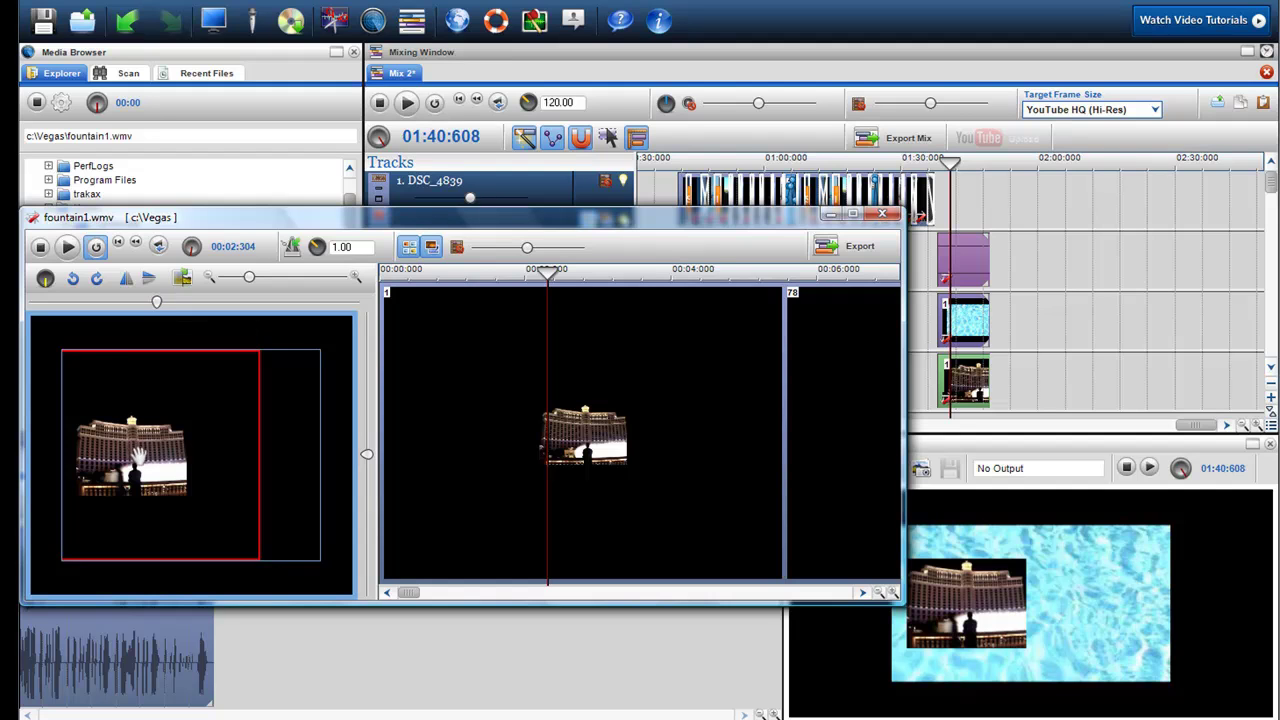
pyautogui.moveTo(135, 455); pyautogui.dragTo(140, 412)
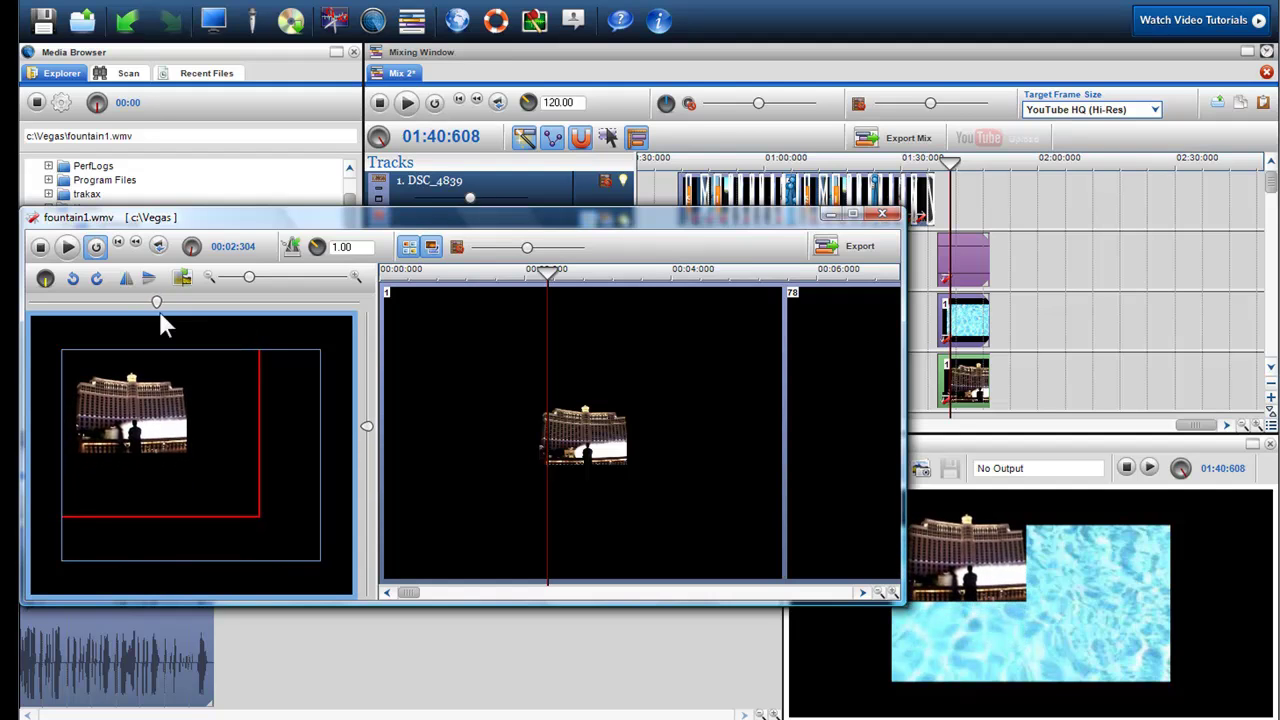
pyautogui.moveTo(158, 305); pyautogui.dragTo(161, 305)
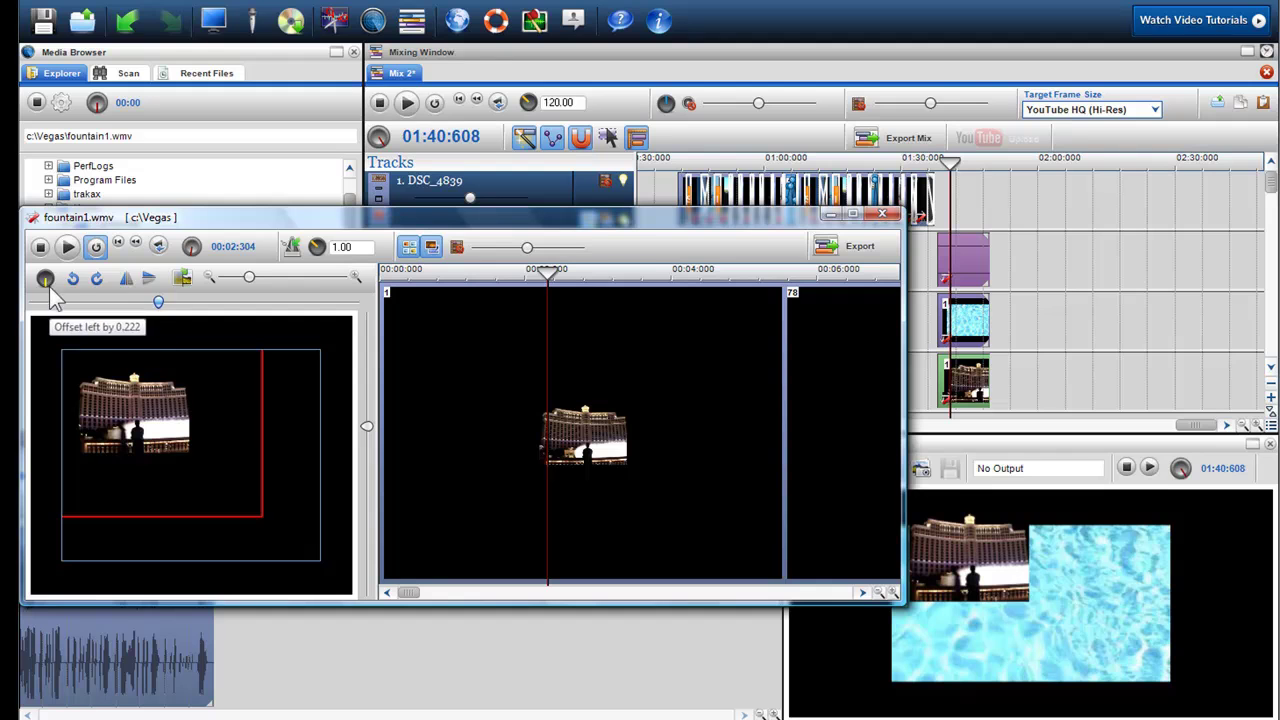
# Tilt the fountain inset, fine-tune its position, and preview it over the pool scene.
pyautogui.moveTo(45, 280); pyautogui.dragTo(156, 258)
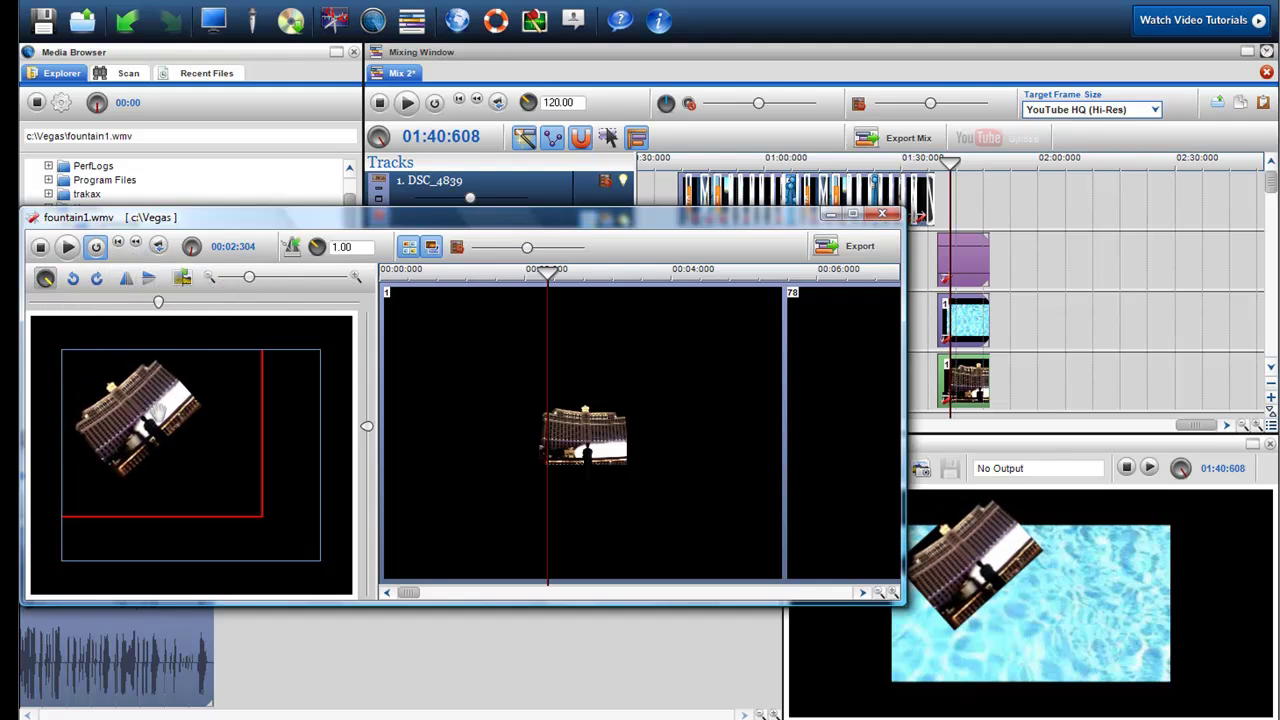
pyautogui.moveTo(148, 407); pyautogui.dragTo(146, 418)
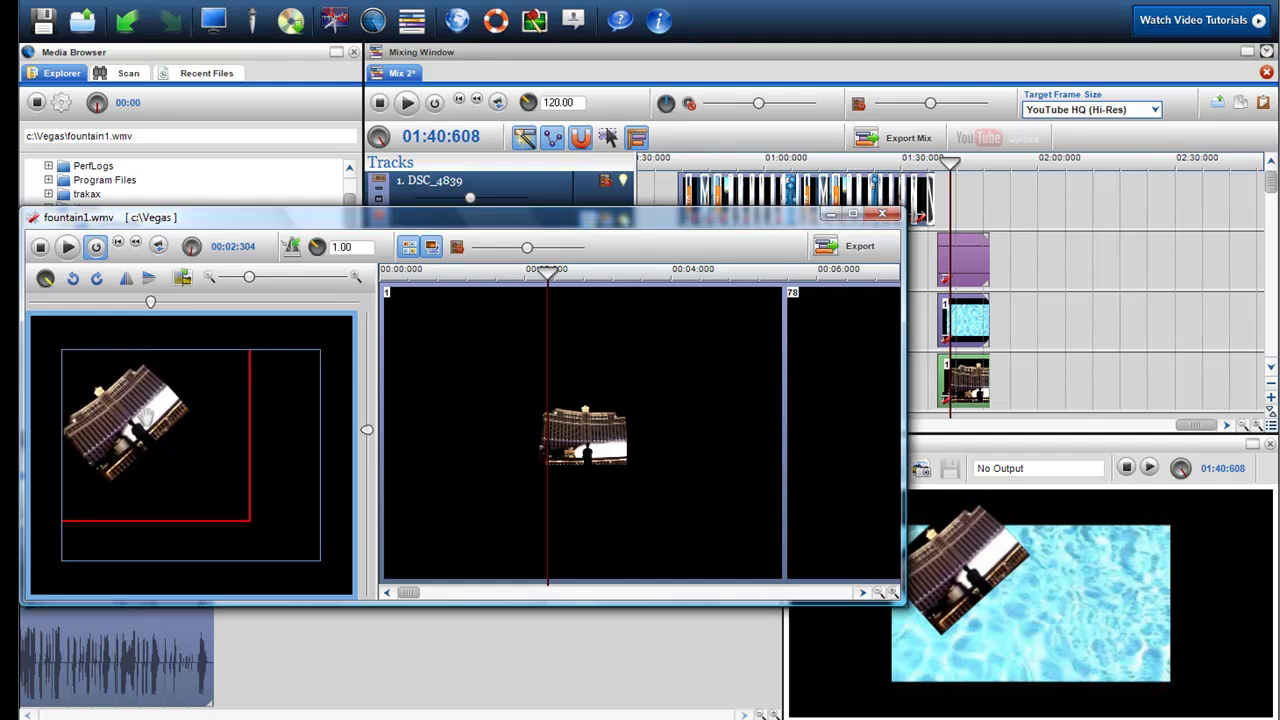
pyautogui.click(978, 370)
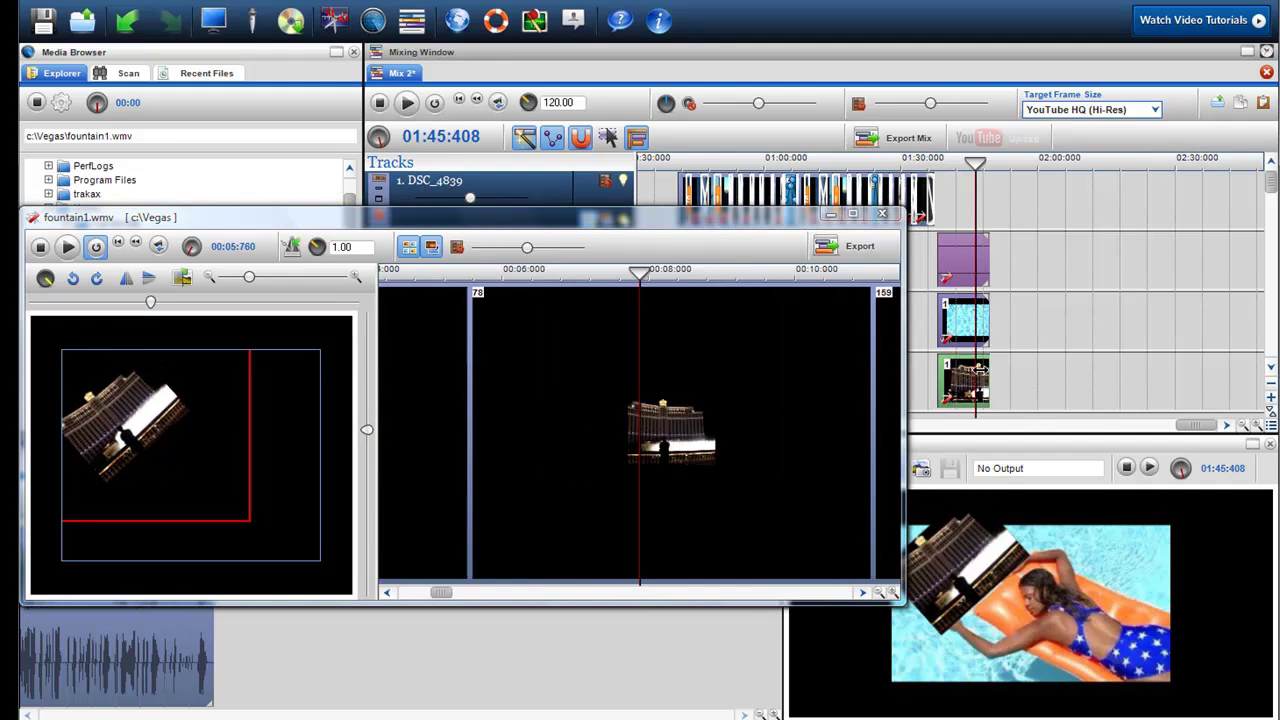
pyautogui.moveTo(980, 370)
pyautogui.mouseDown()
pyautogui.moveTo(951, 372)
pyautogui.moveTo(974, 374)
pyautogui.moveTo(963, 373)
pyautogui.mouseUp()
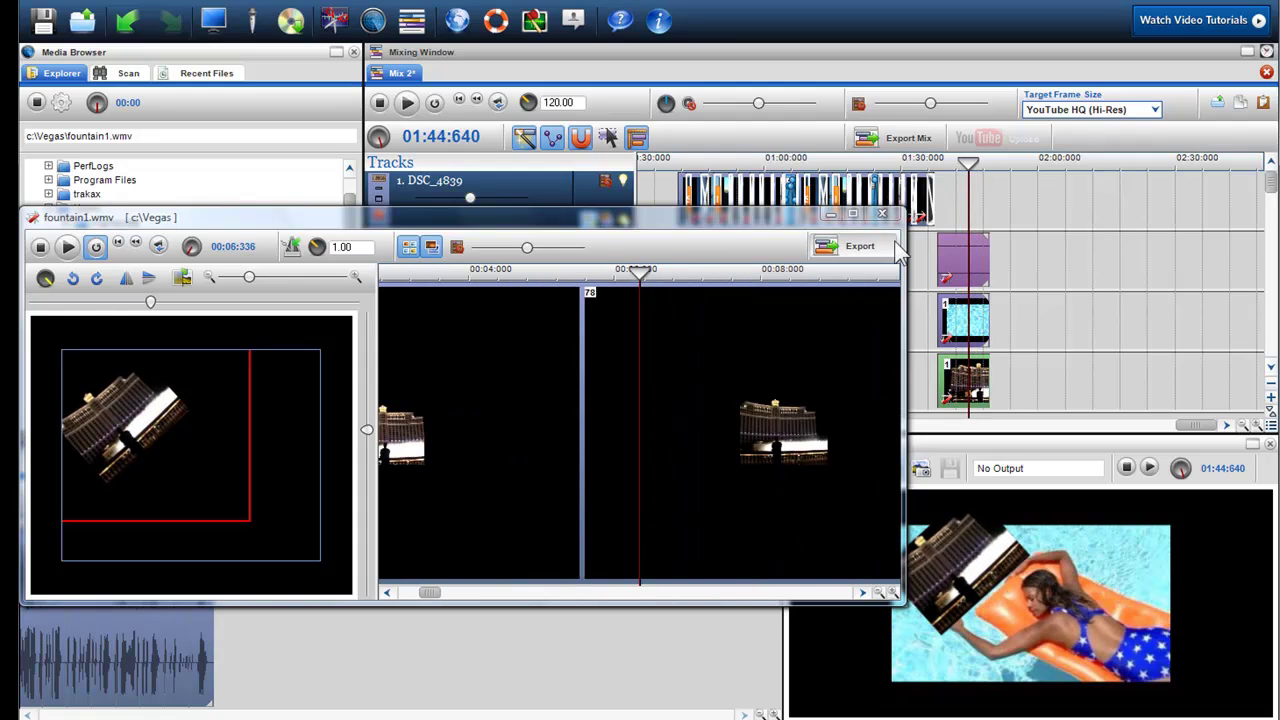
pyautogui.click(882, 214)
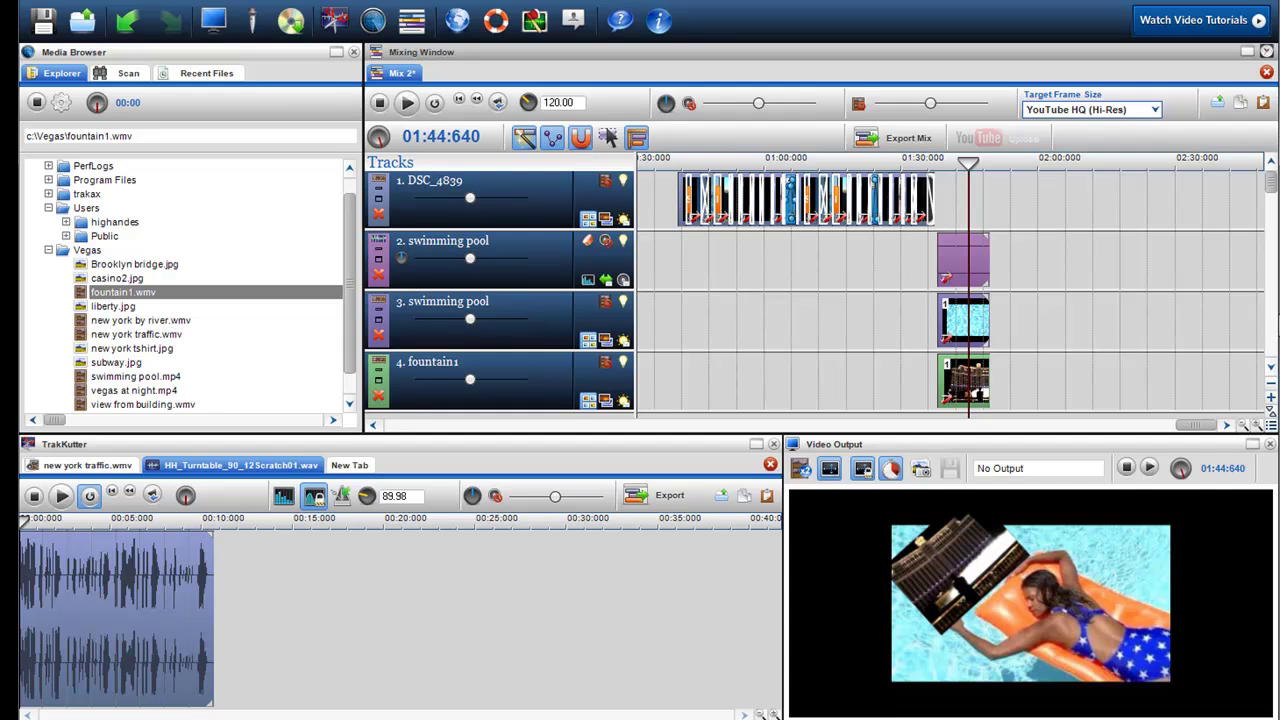
pyautogui.moveTo(1272, 200); pyautogui.dragTo(1272, 255)
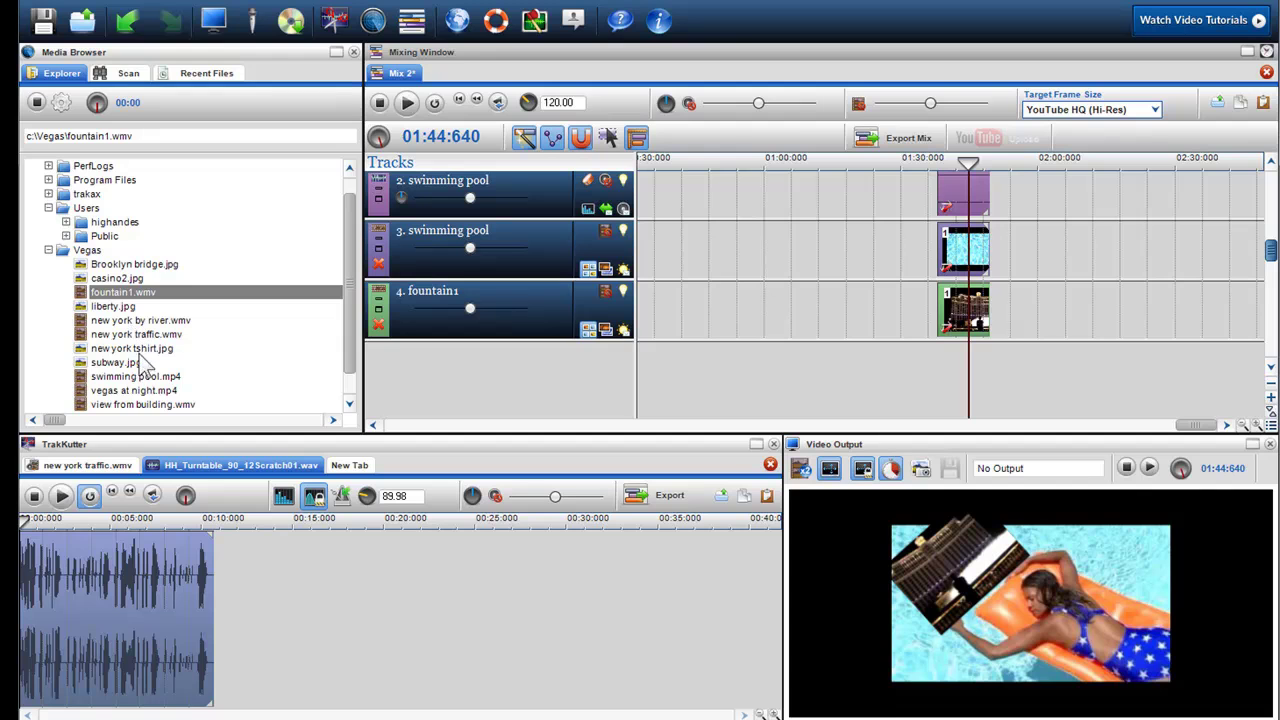
# Add vegas at night.mp4 as a fifth track, zoomed to 0.343 and placed lower right.
pyautogui.moveTo(134, 394); pyautogui.dragTo(264, 393)
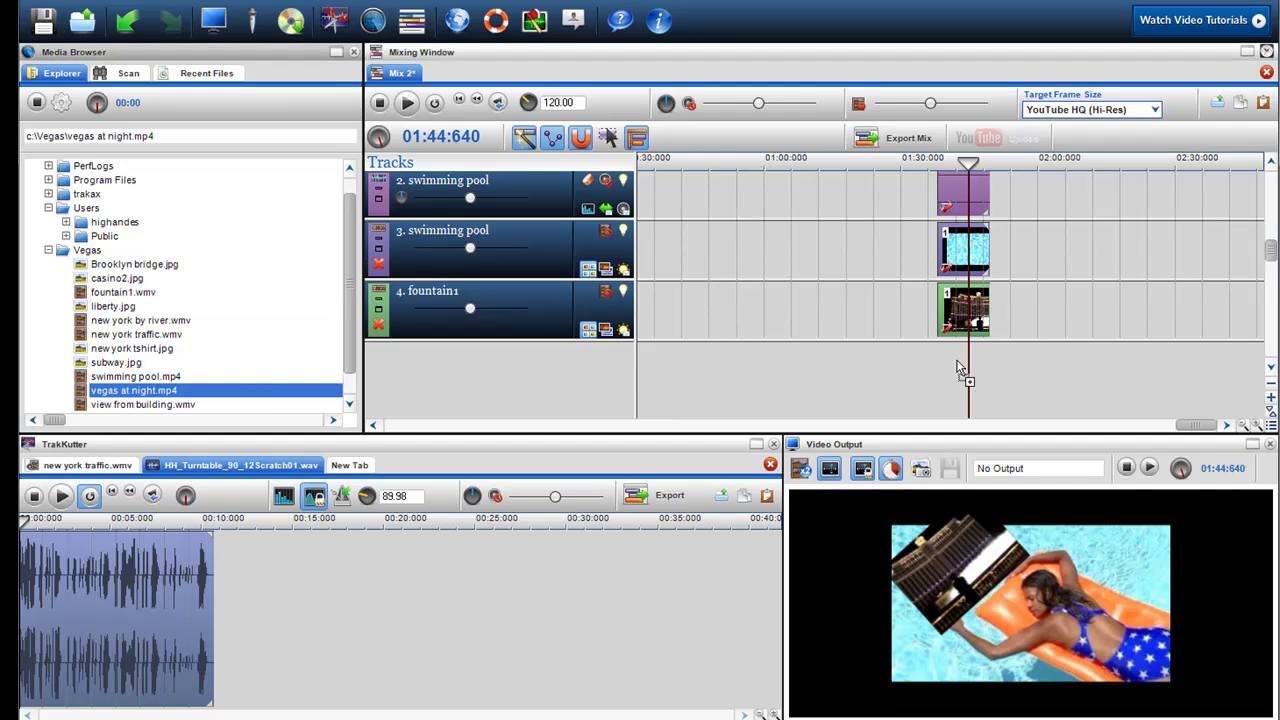
pyautogui.moveTo(940, 370); pyautogui.dragTo(942, 370)
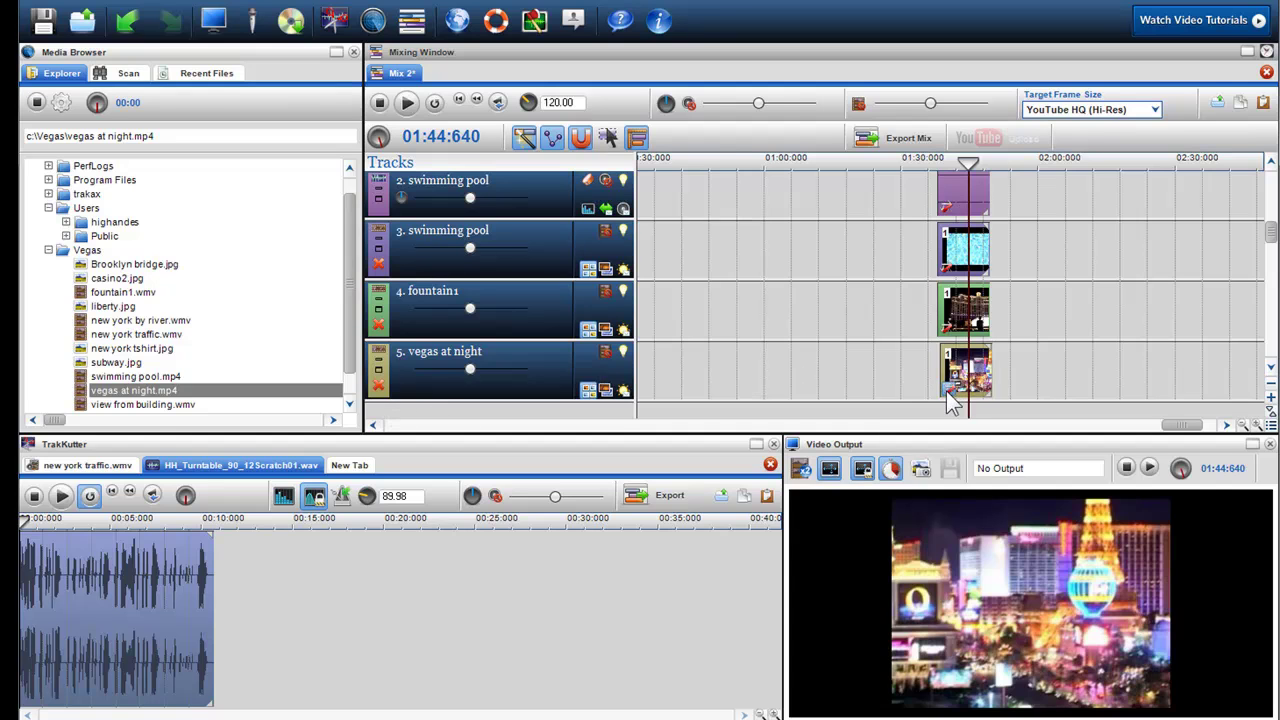
pyautogui.doubleClick(950, 390)
pyautogui.moveTo(281, 278); pyautogui.dragTo(244, 279)
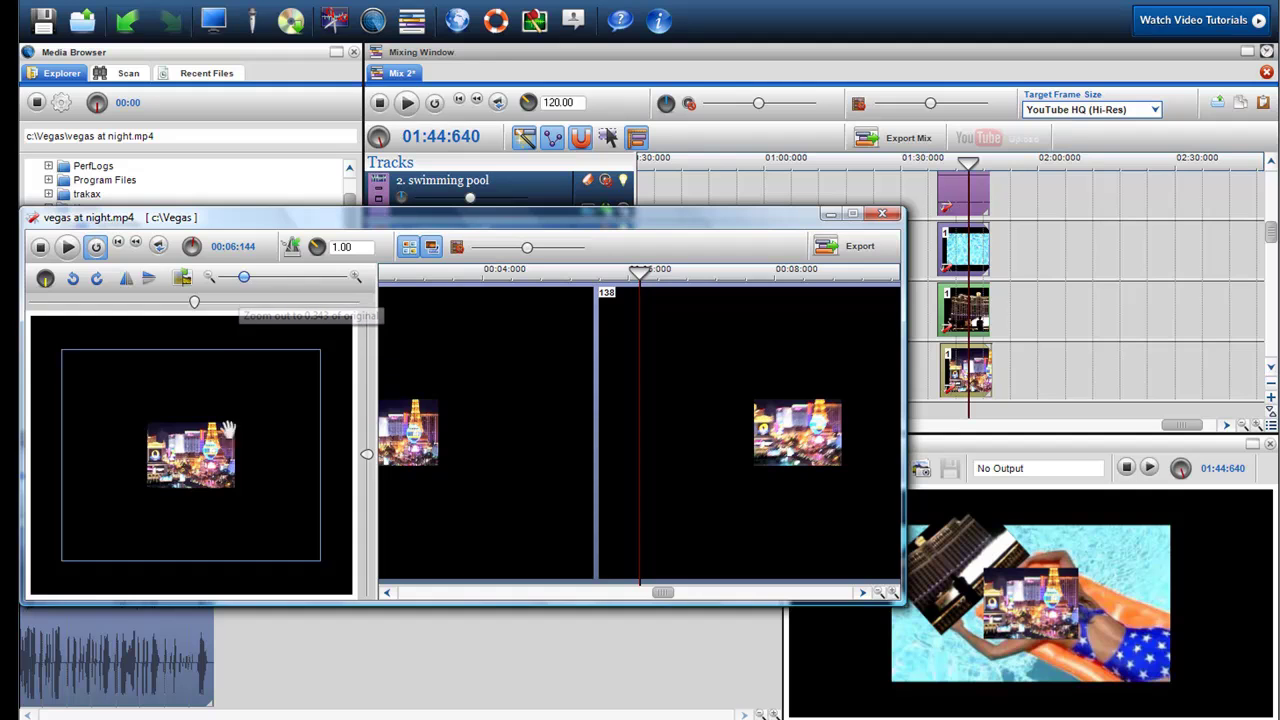
pyautogui.moveTo(240, 491); pyautogui.dragTo(290, 522)
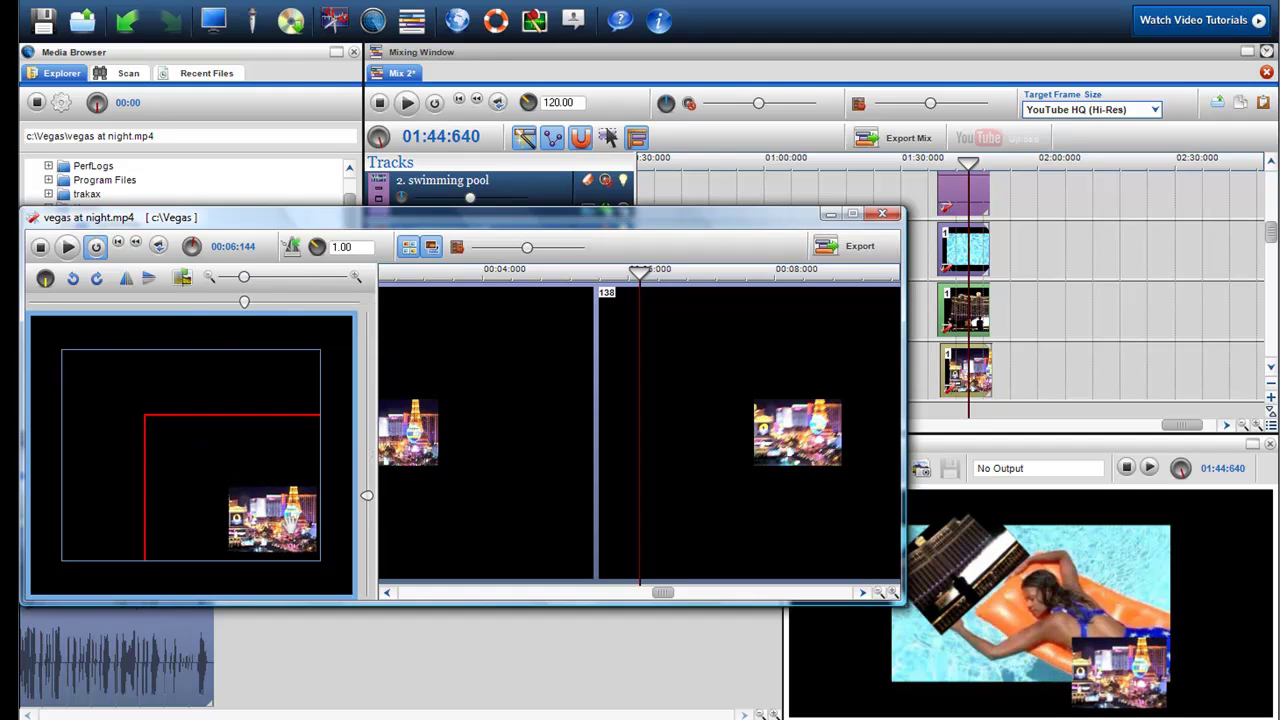
pyautogui.click(882, 215)
pyautogui.moveTo(995, 435); pyautogui.dragTo(995, 341)
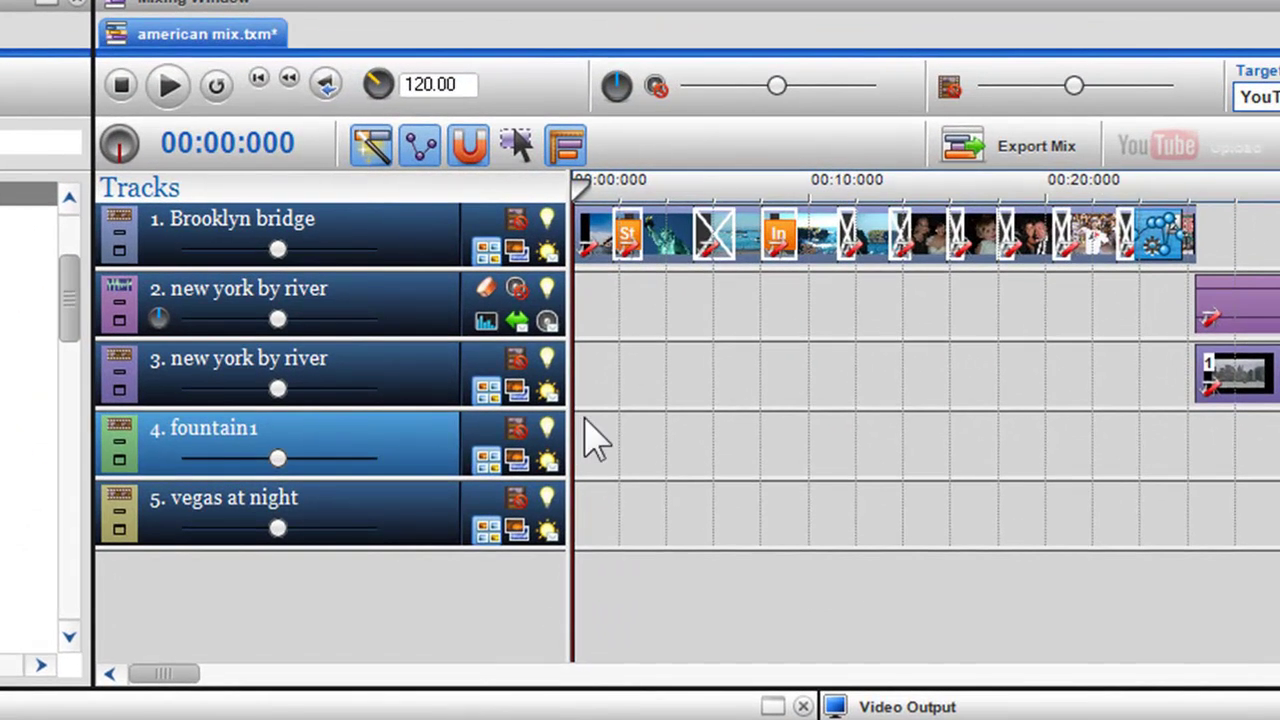
# Box-select every clip in the mix and shift them all about two seconds later.
pyautogui.click(584, 420)
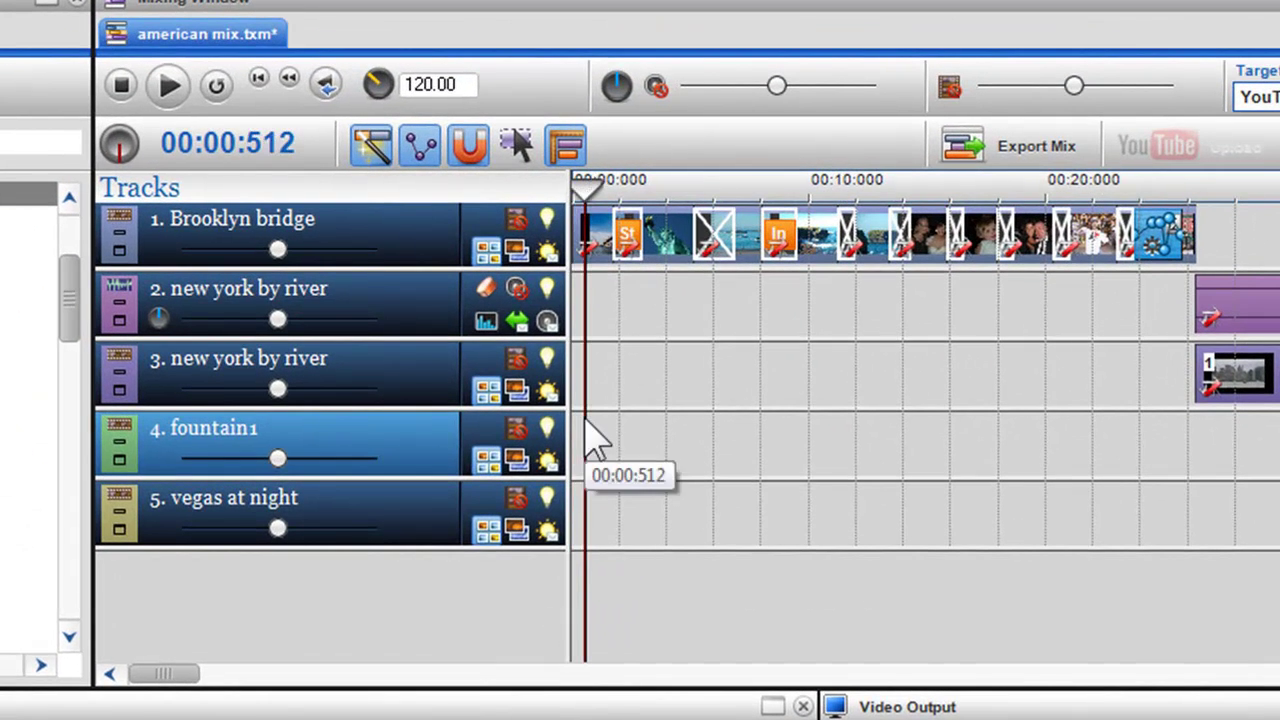
pyautogui.click(517, 148)
pyautogui.moveTo(594, 184); pyautogui.dragTo(866, 338)
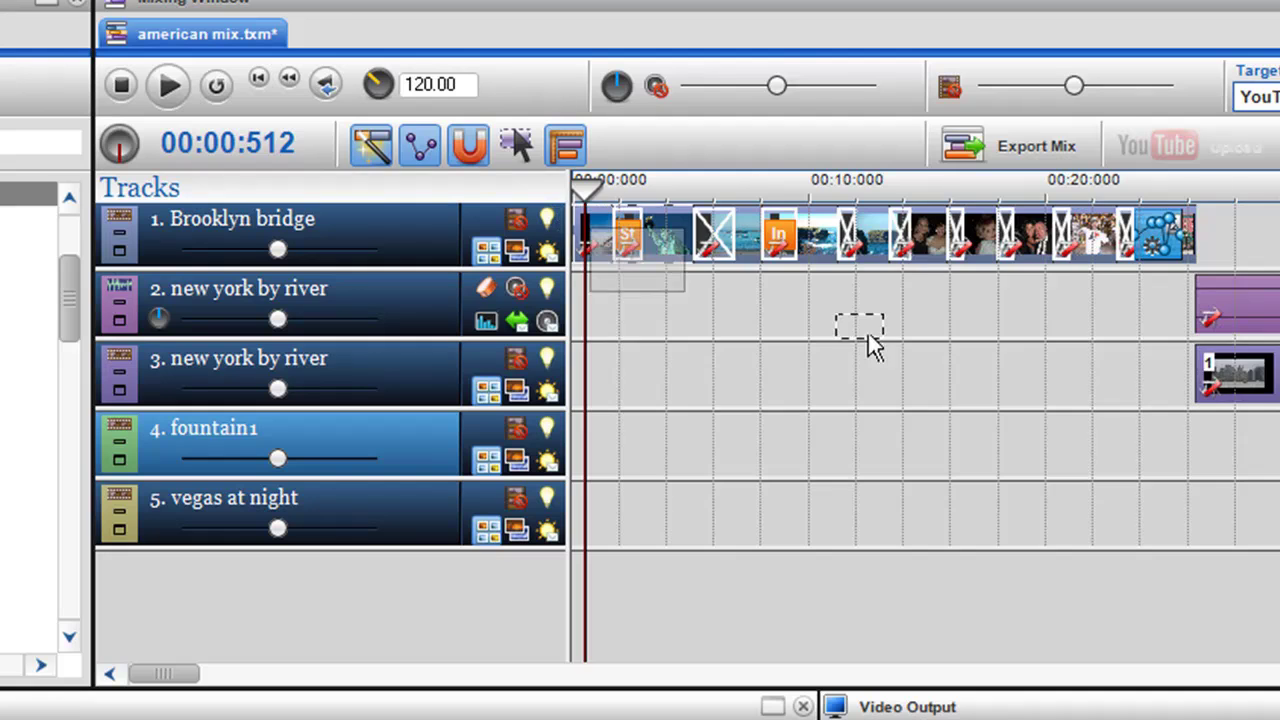
pyautogui.moveTo(175, 674); pyautogui.dragTo(106, 669)
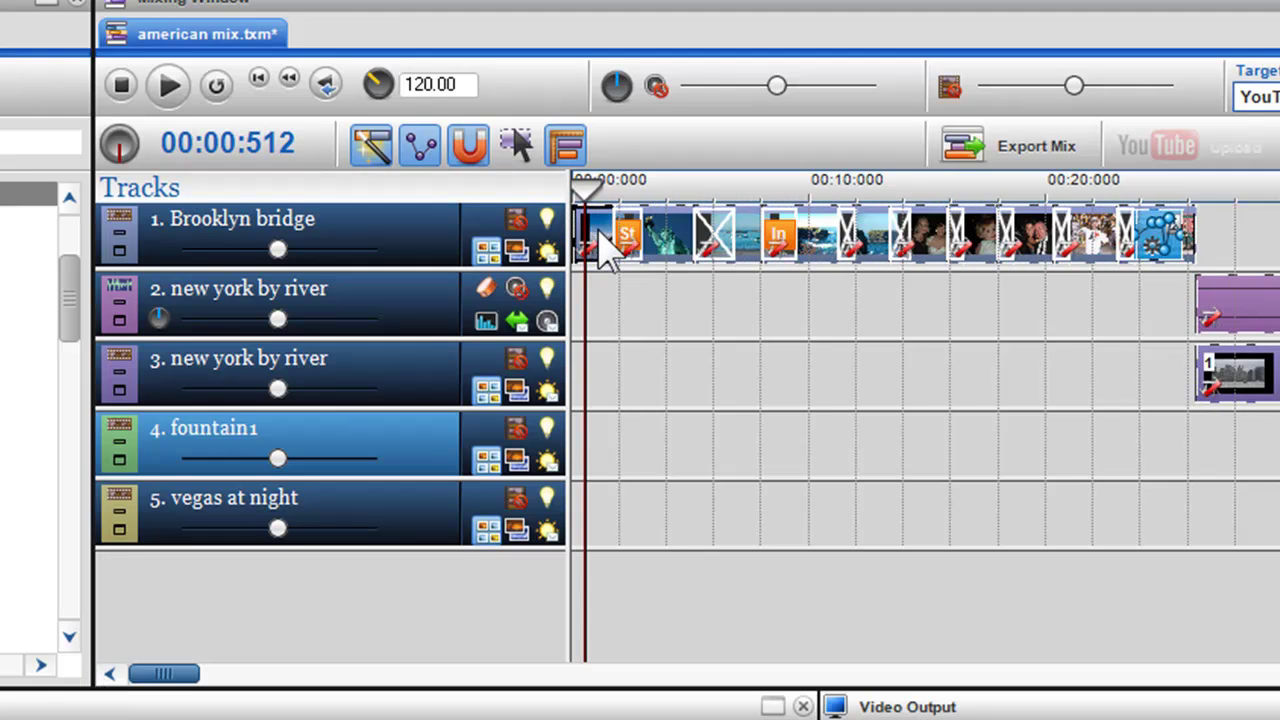
pyautogui.moveTo(605, 245); pyautogui.dragTo(662, 252)
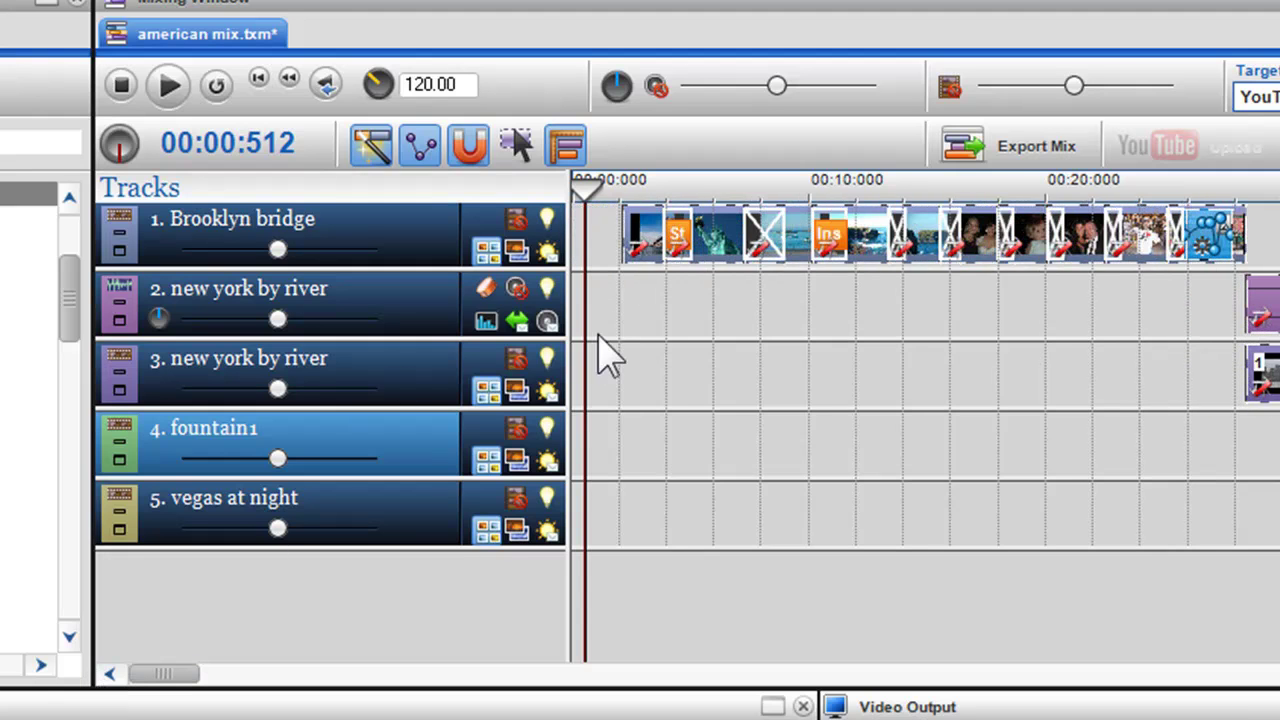
# Insert a new video credits title with frame size YouTube HQ (Hi-Res) 640×480.
pyautogui.rightClick(588, 262)
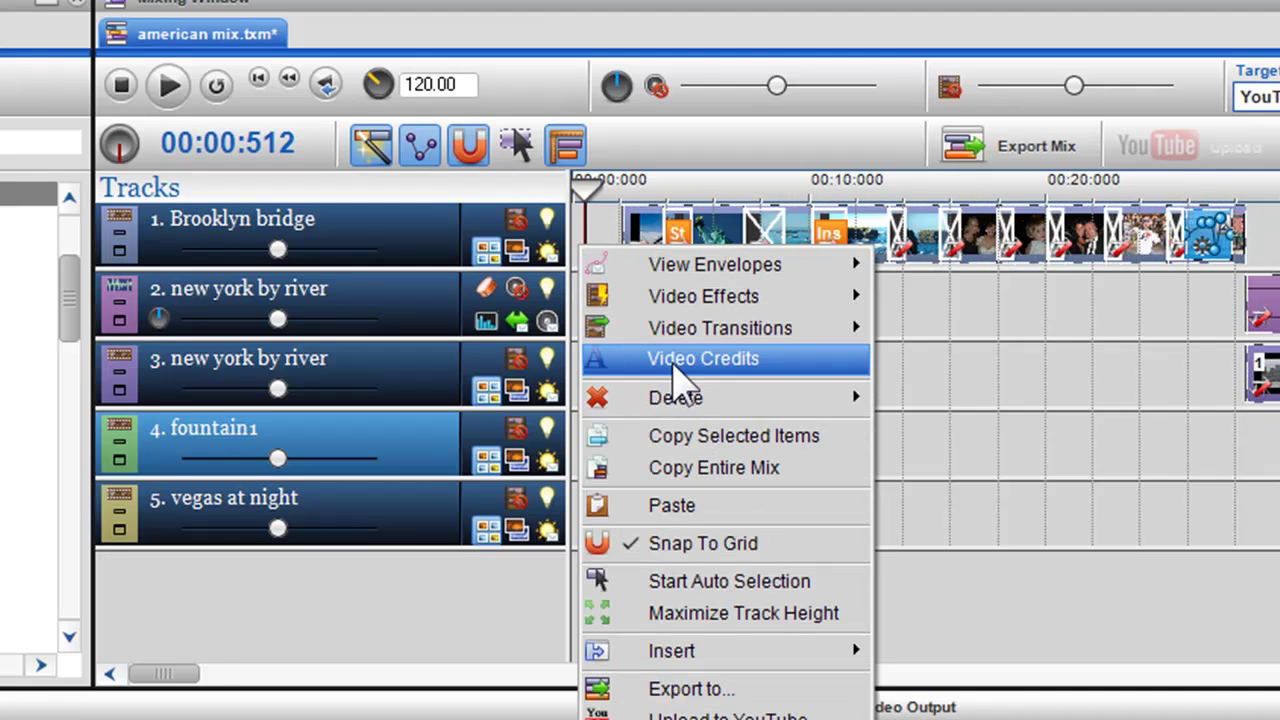
pyautogui.click(894, 612)
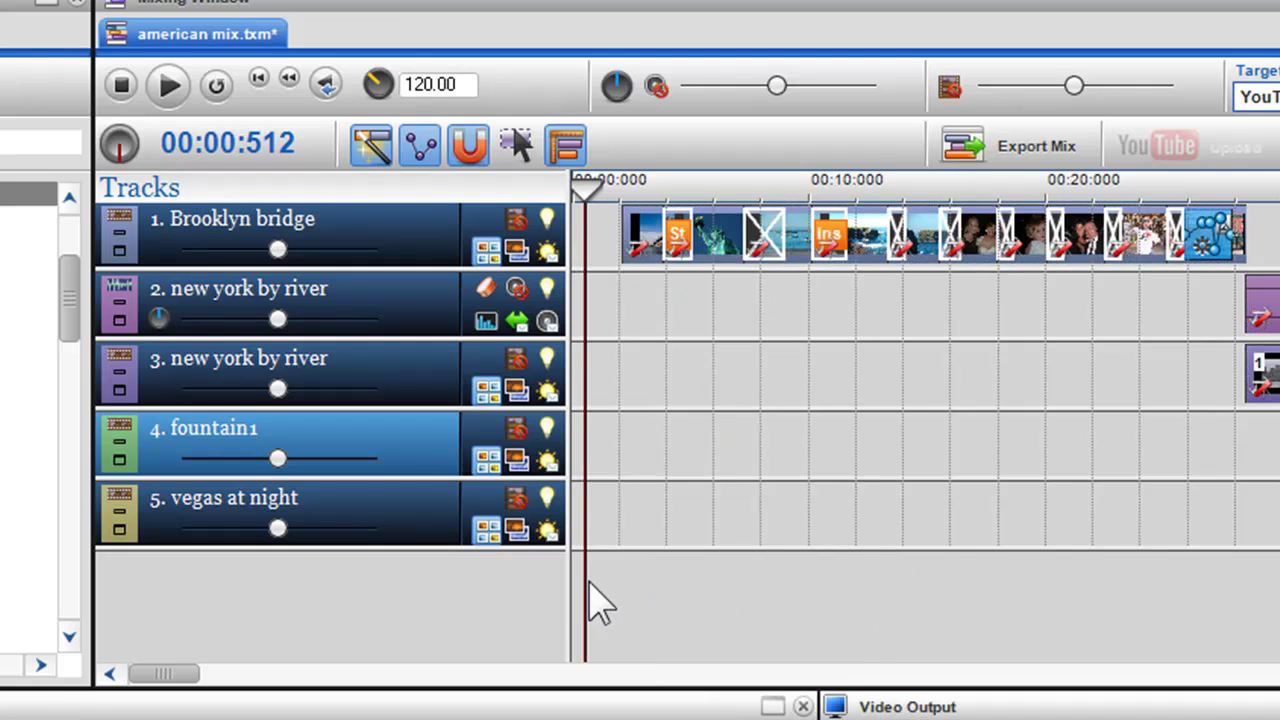
pyautogui.rightClick(585, 605)
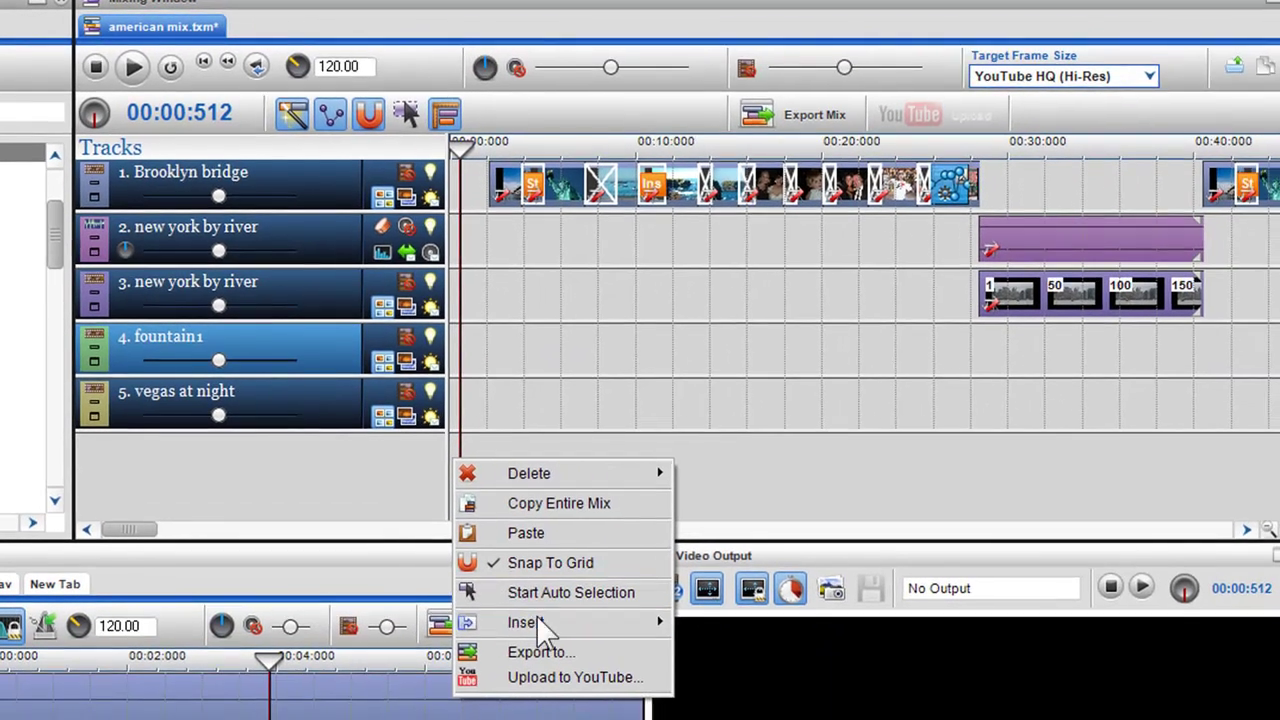
pyautogui.moveTo(536, 616)
pyautogui.click(698, 677)
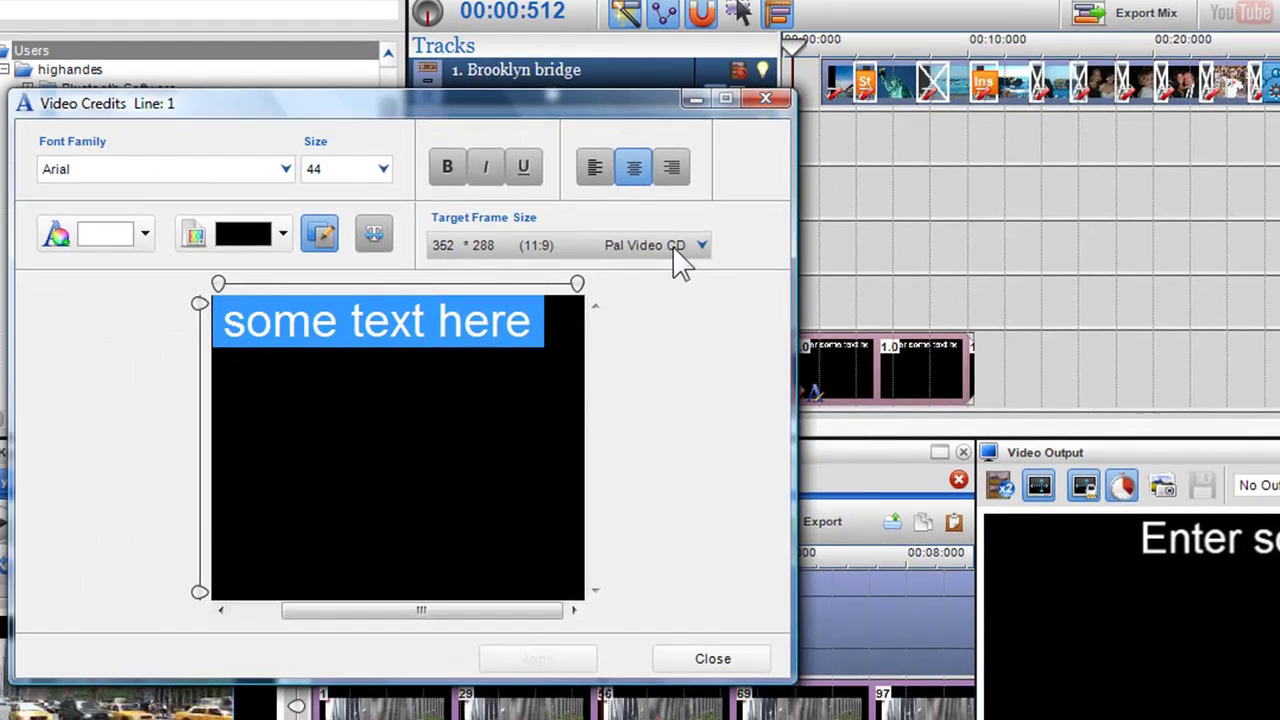
pyautogui.click(418, 331)
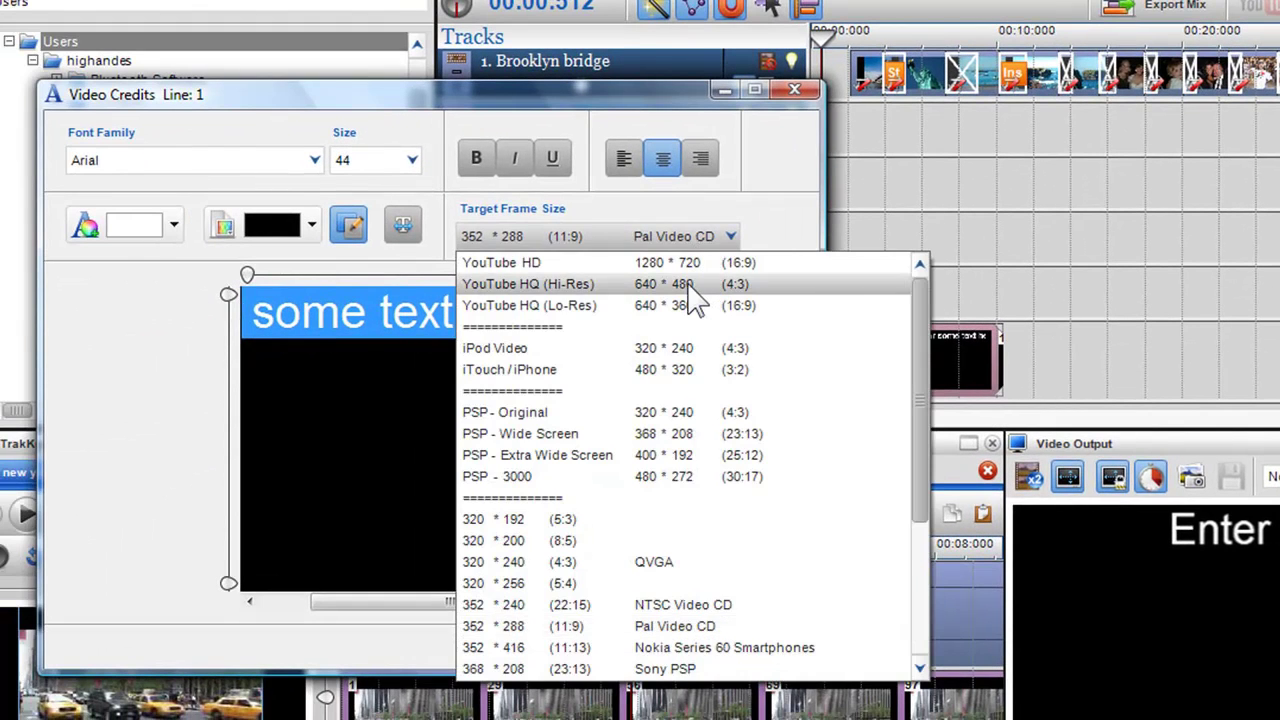
pyautogui.click(687, 286)
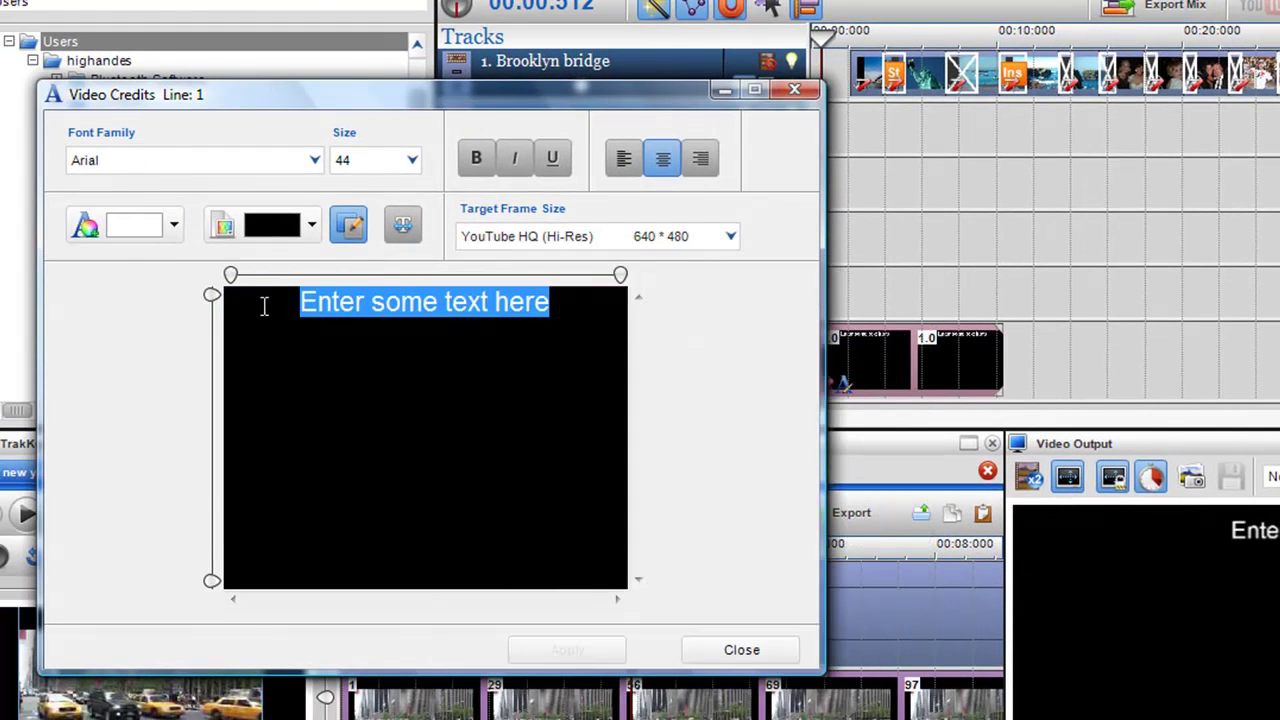
# Replace the credits text with 'American Holiday' and lower it toward mid-frame.
pyautogui.press('Delete')
pyautogui.write('Am')
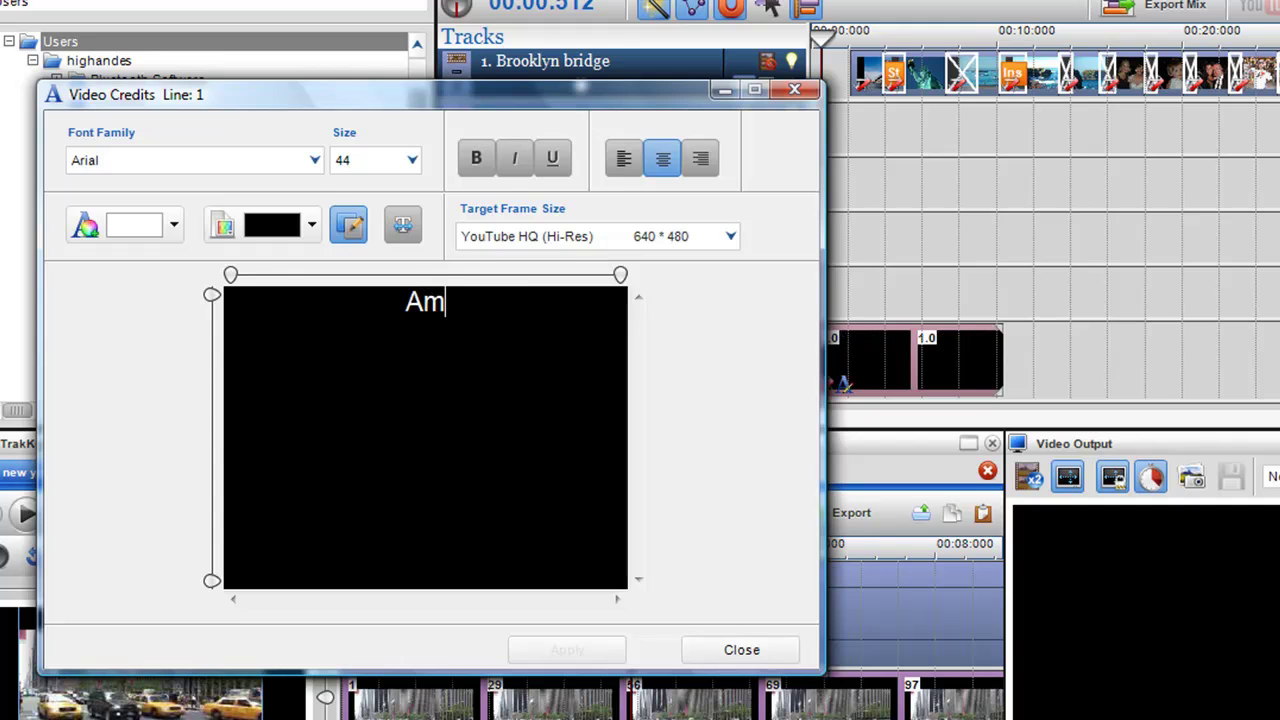
pyautogui.write('erican')
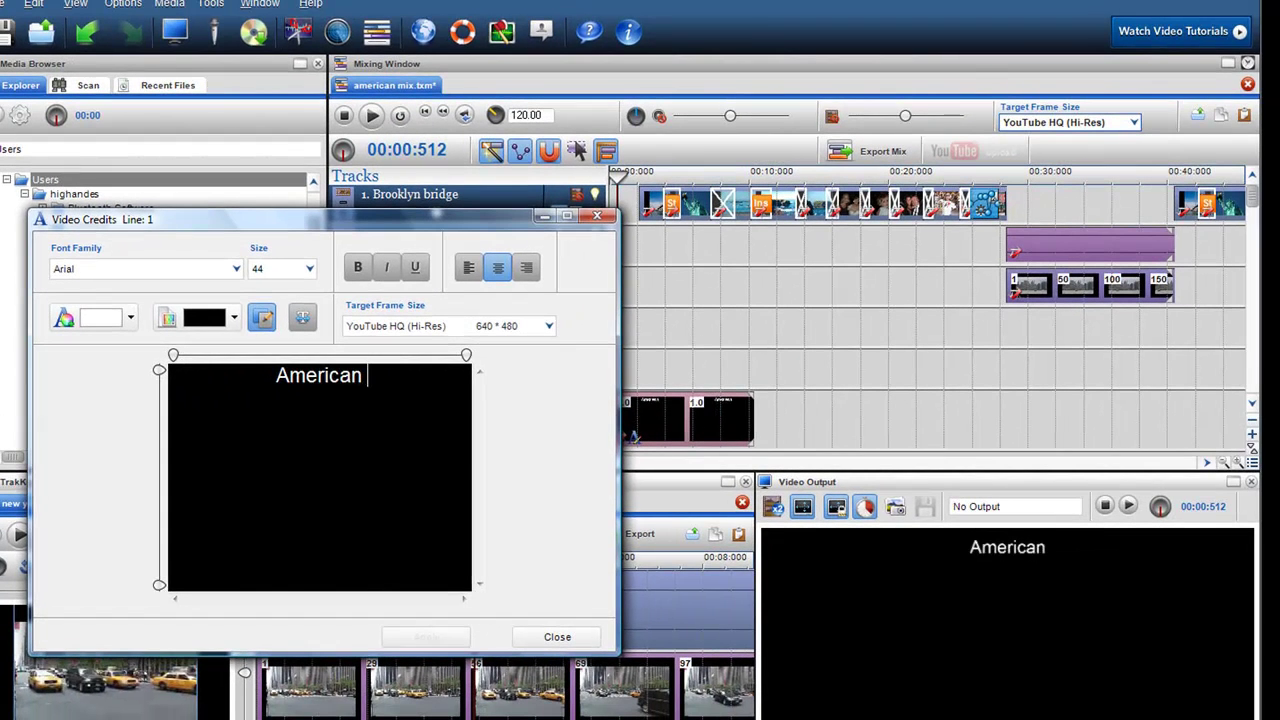
pyautogui.write(' Holiday')
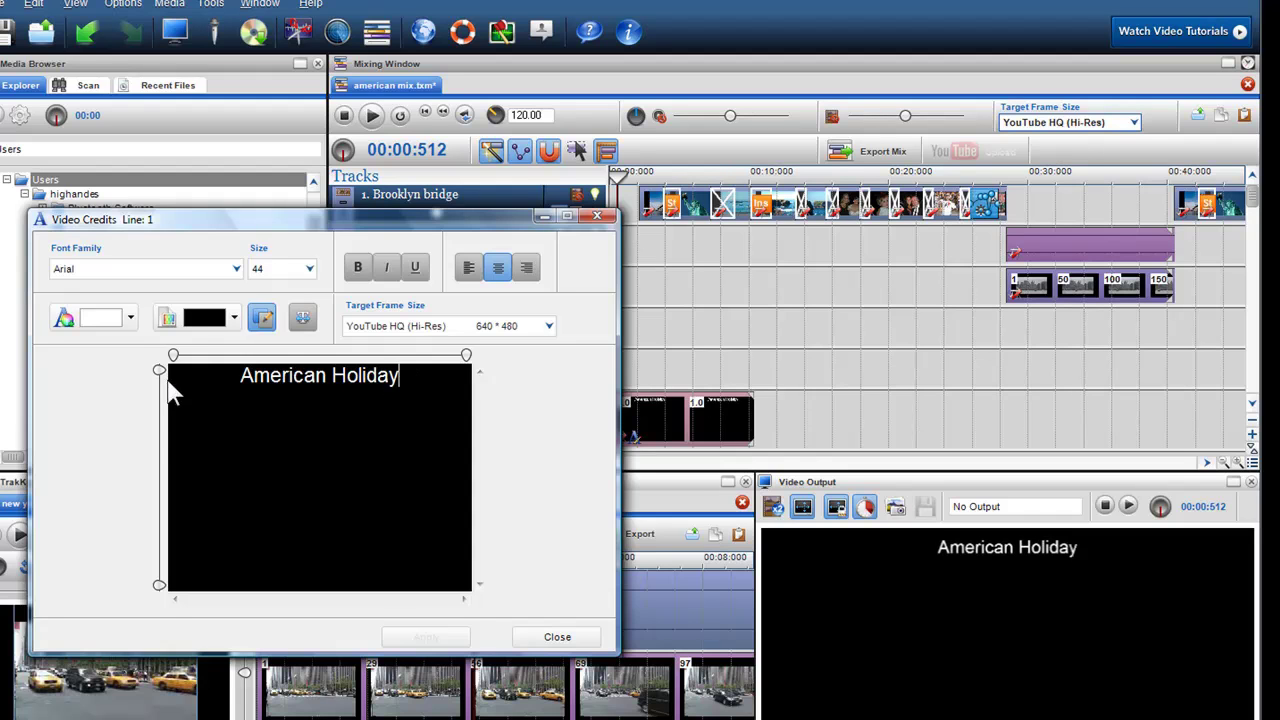
pyautogui.moveTo(160, 375); pyautogui.dragTo(162, 488)
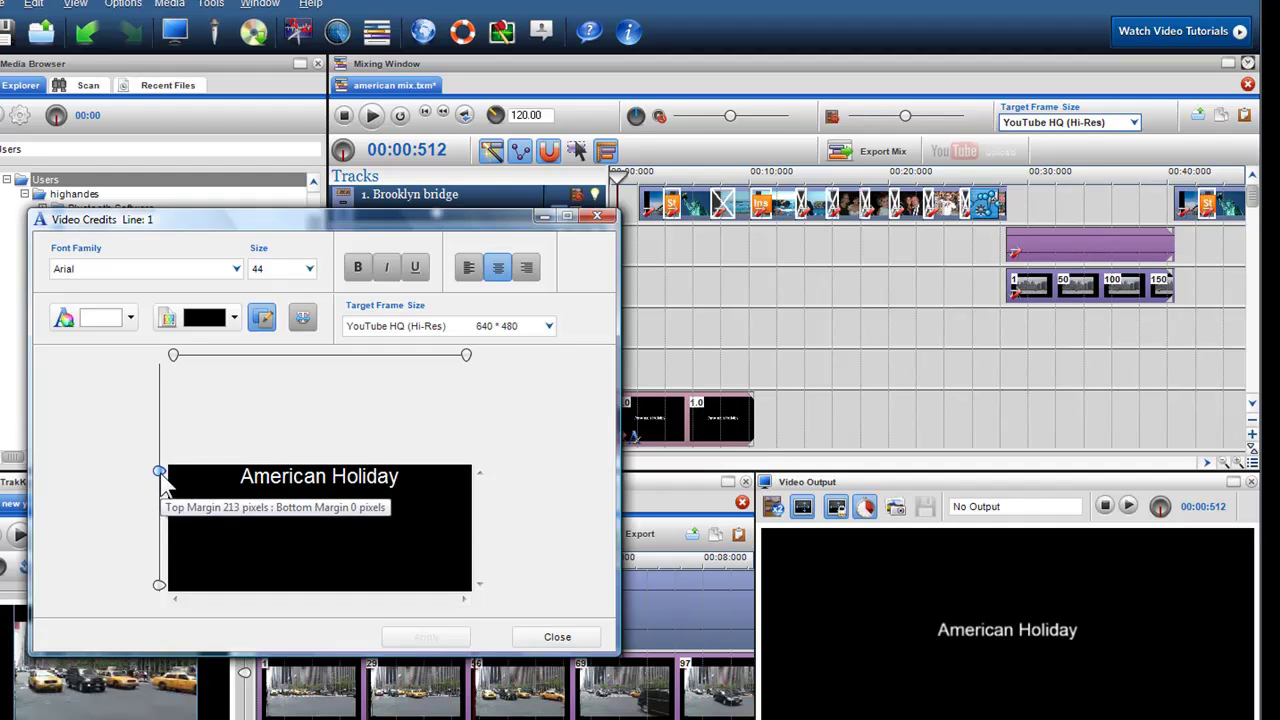
pyautogui.click(556, 637)
pyautogui.moveTo(617, 369); pyautogui.dragTo(633, 366)
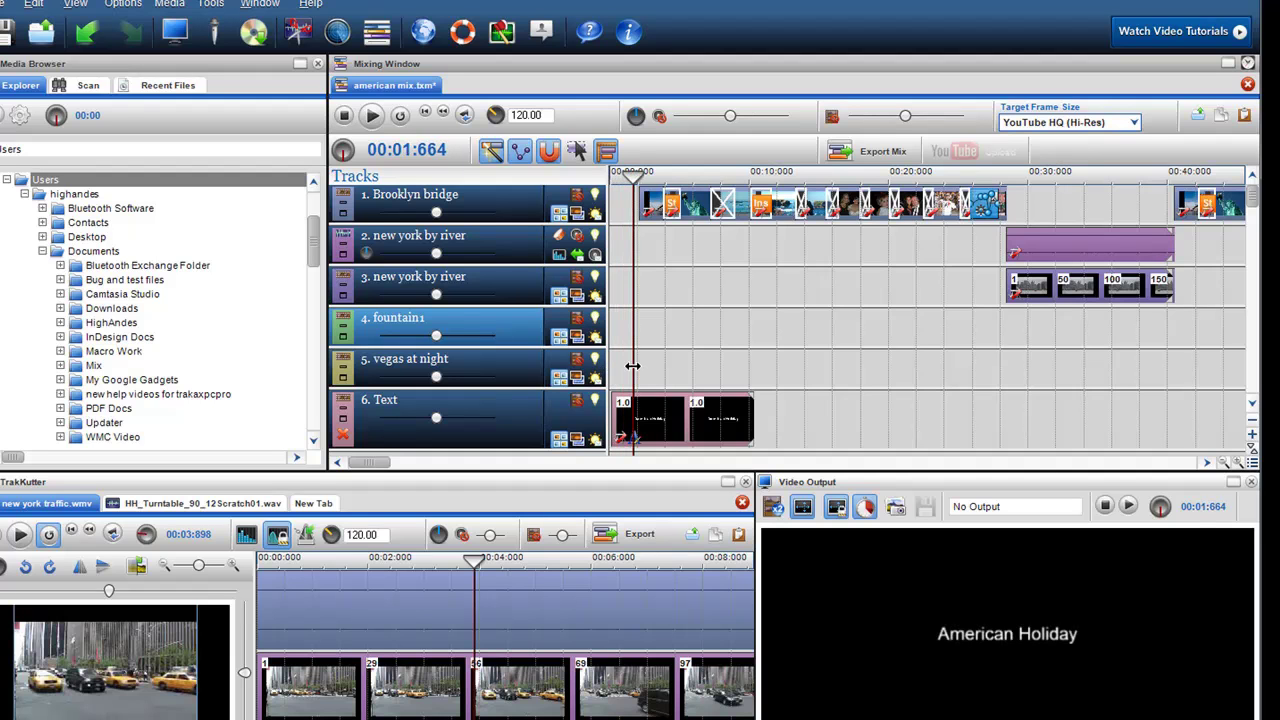
# Reorder the tracks, raising fountain1 and moving the Text track to the top.
pyautogui.click(500, 425)
pyautogui.moveTo(500, 330); pyautogui.dragTo(505, 190)
pyautogui.moveTo(513, 370); pyautogui.dragTo(522, 203)
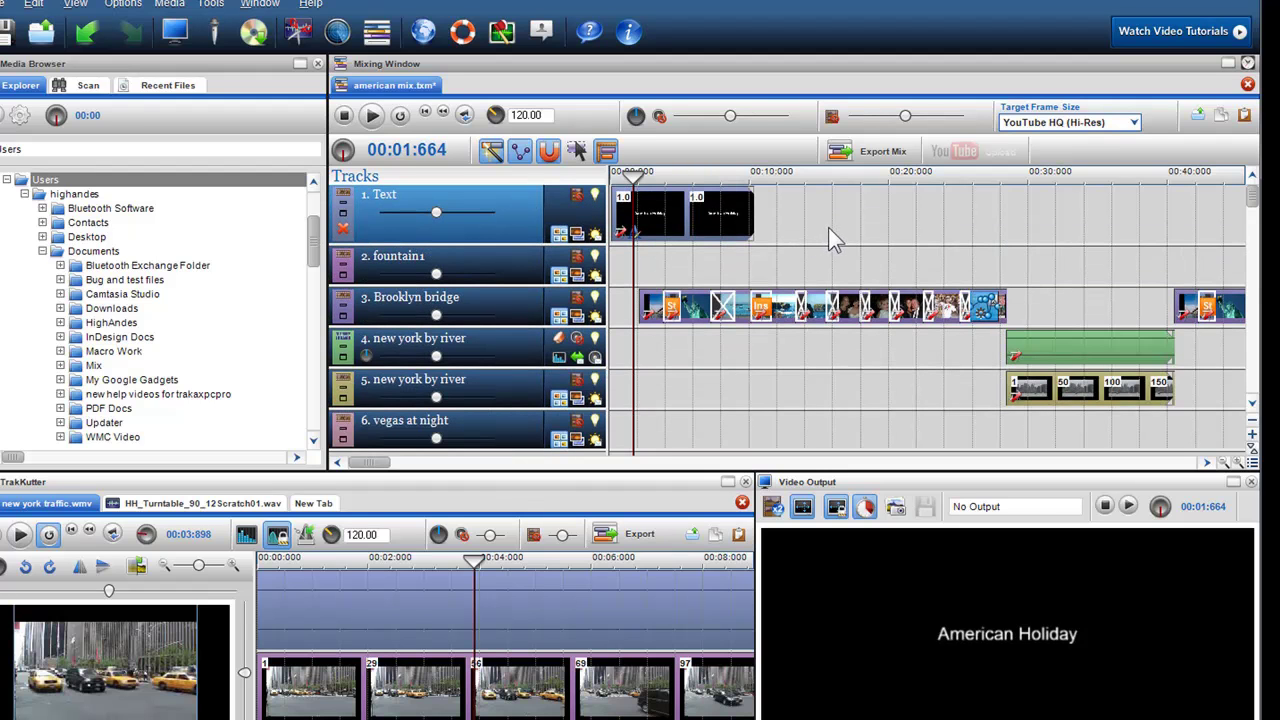
# Paste a copy of the title clip on the Text track around 12 seconds.
pyautogui.hotkey('ctrl', 'v')
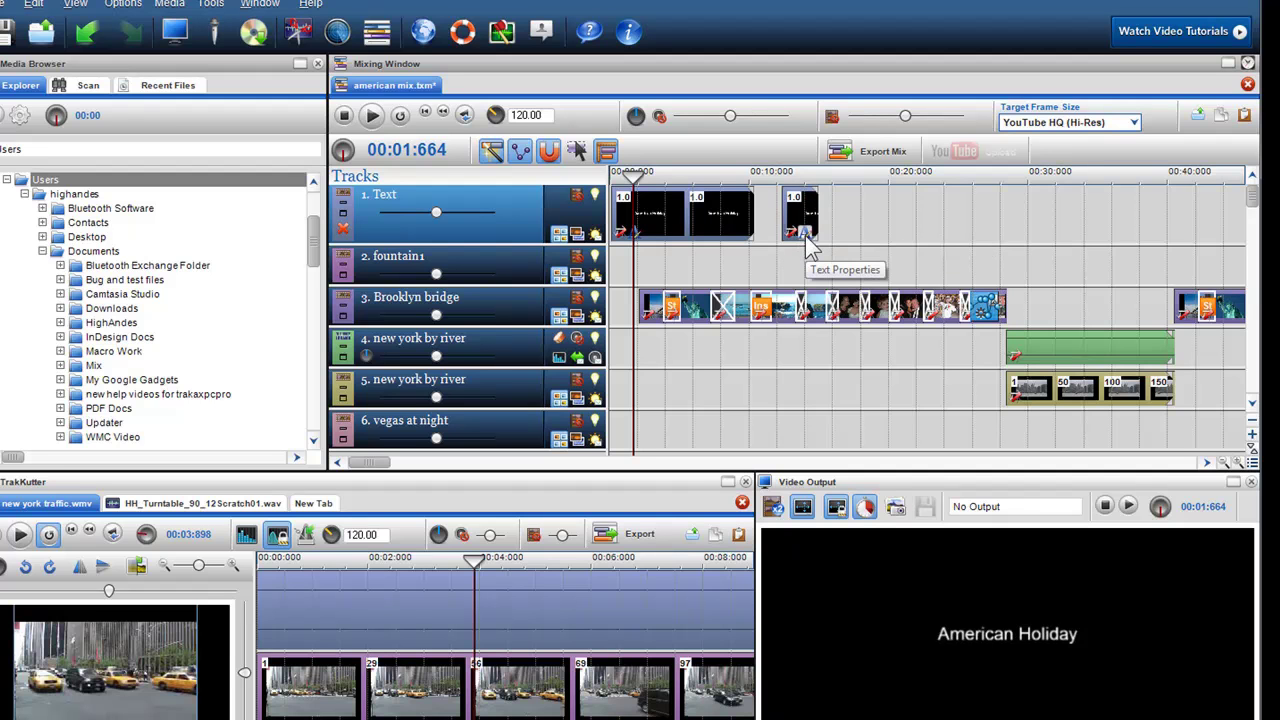
pyautogui.click(808, 242)
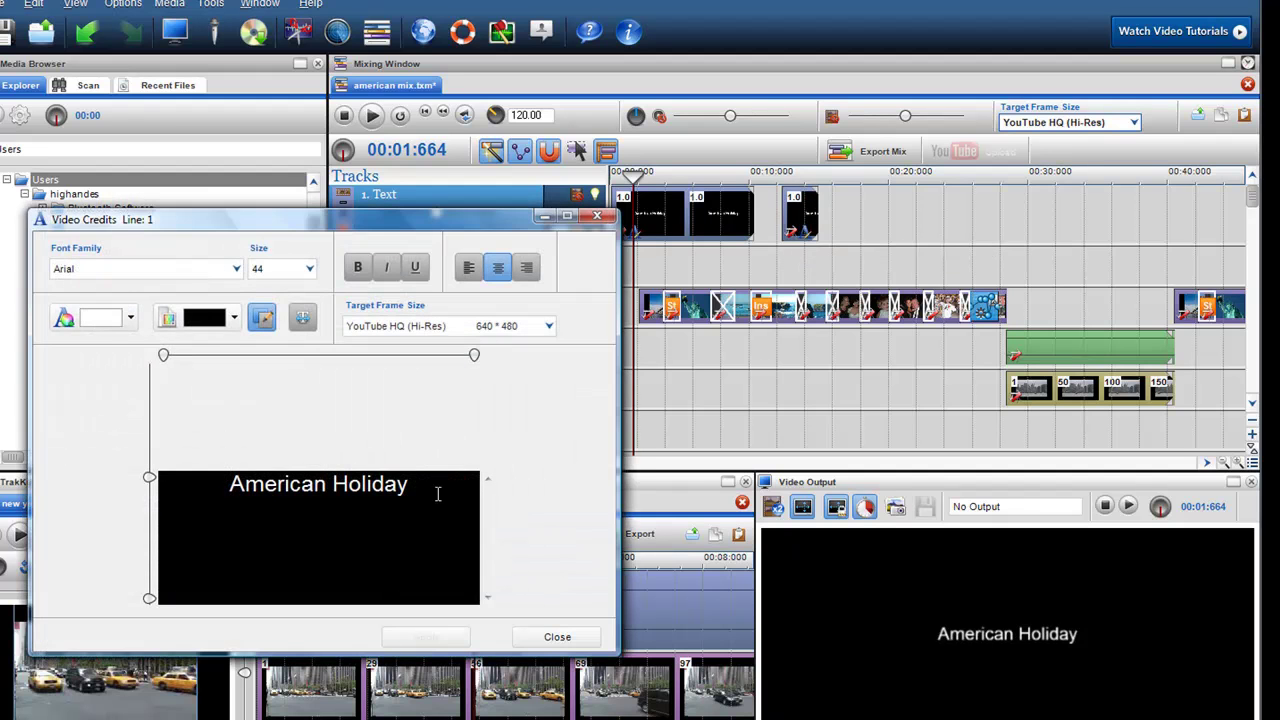
pyautogui.moveTo(437, 491); pyautogui.dragTo(307, 488)
pyautogui.click(575, 641)
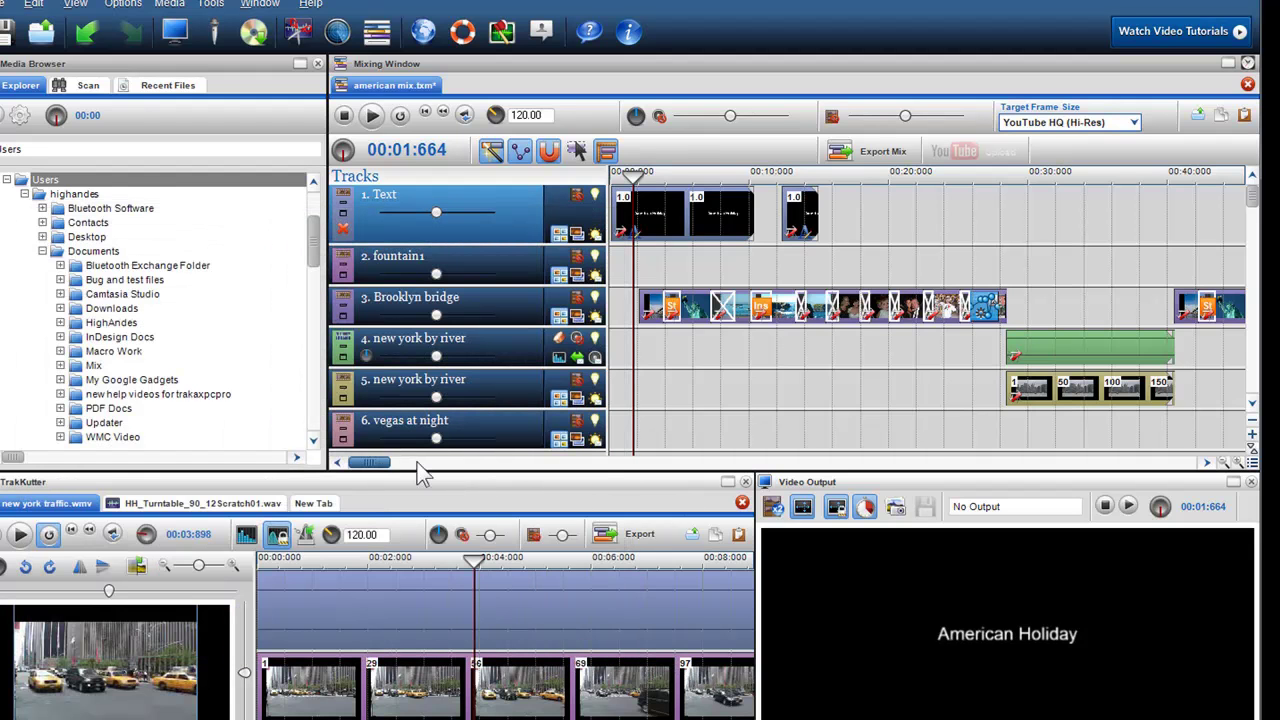
pyautogui.moveTo(424, 475); pyautogui.dragTo(1036, 480)
# Play the end credits from near 3:30 and inspect the end credit's text settings.
pyautogui.click(865, 380)
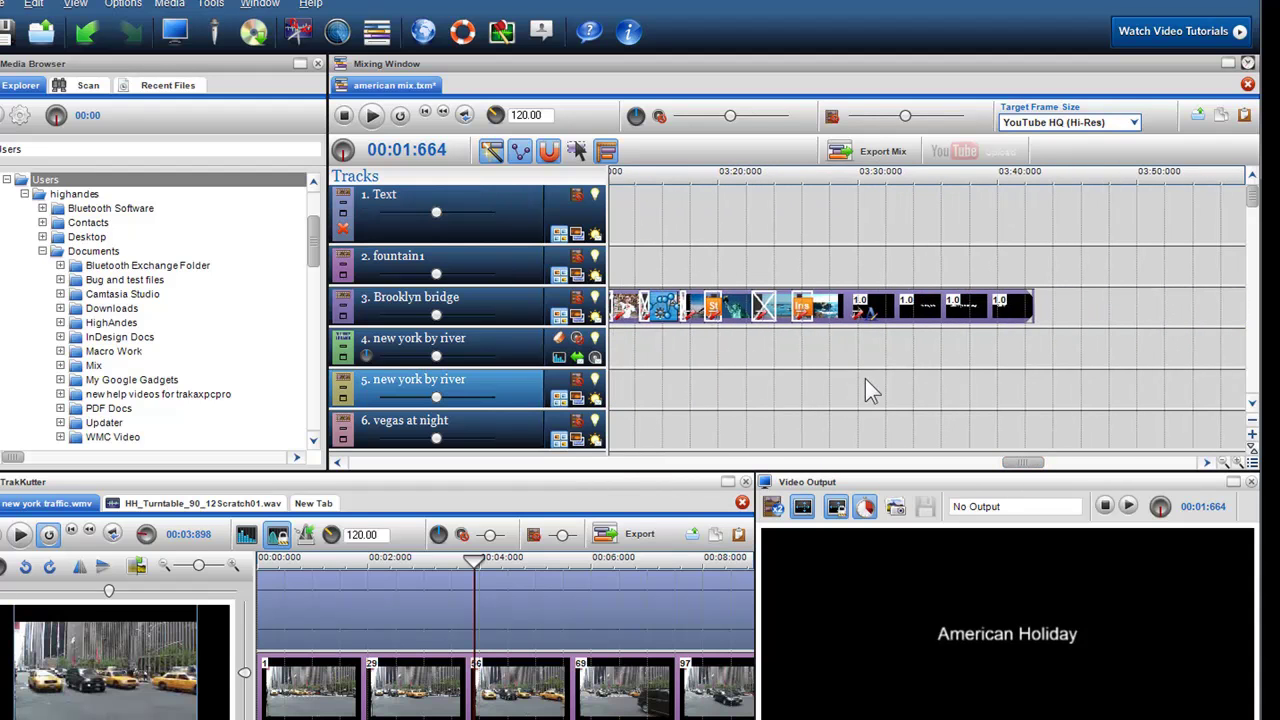
pyautogui.click(371, 116)
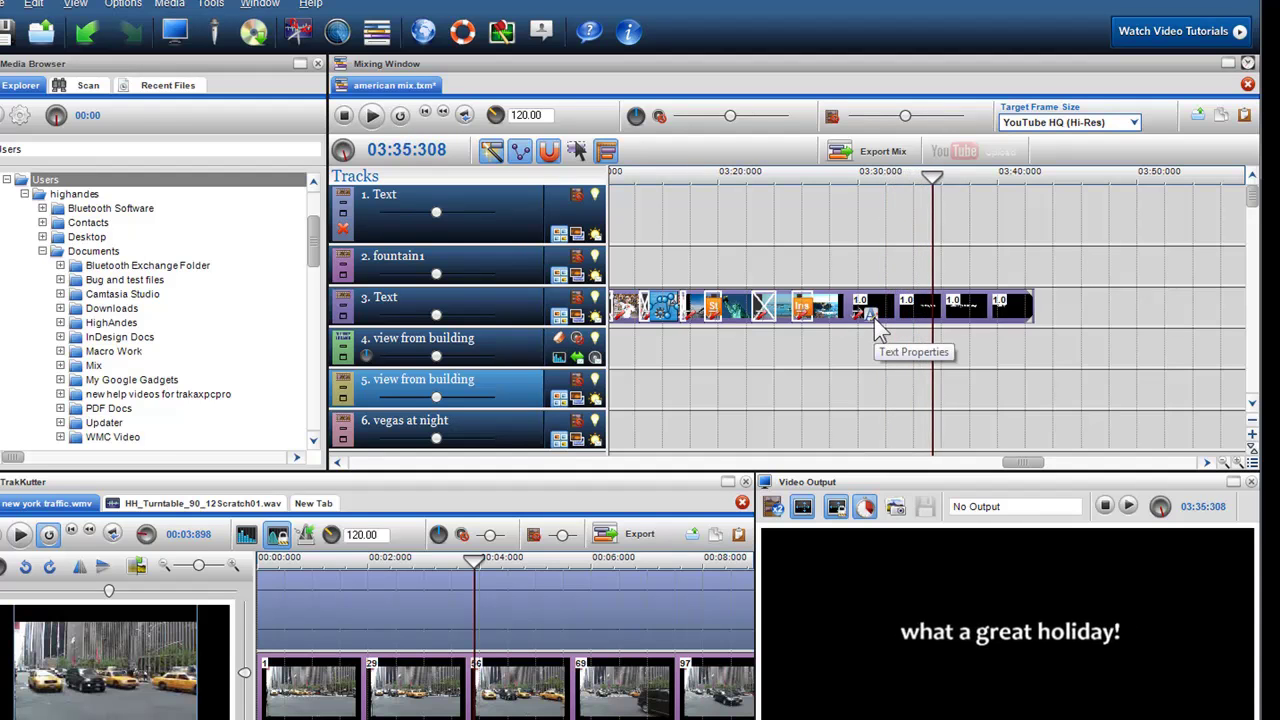
pyautogui.doubleClick(874, 318)
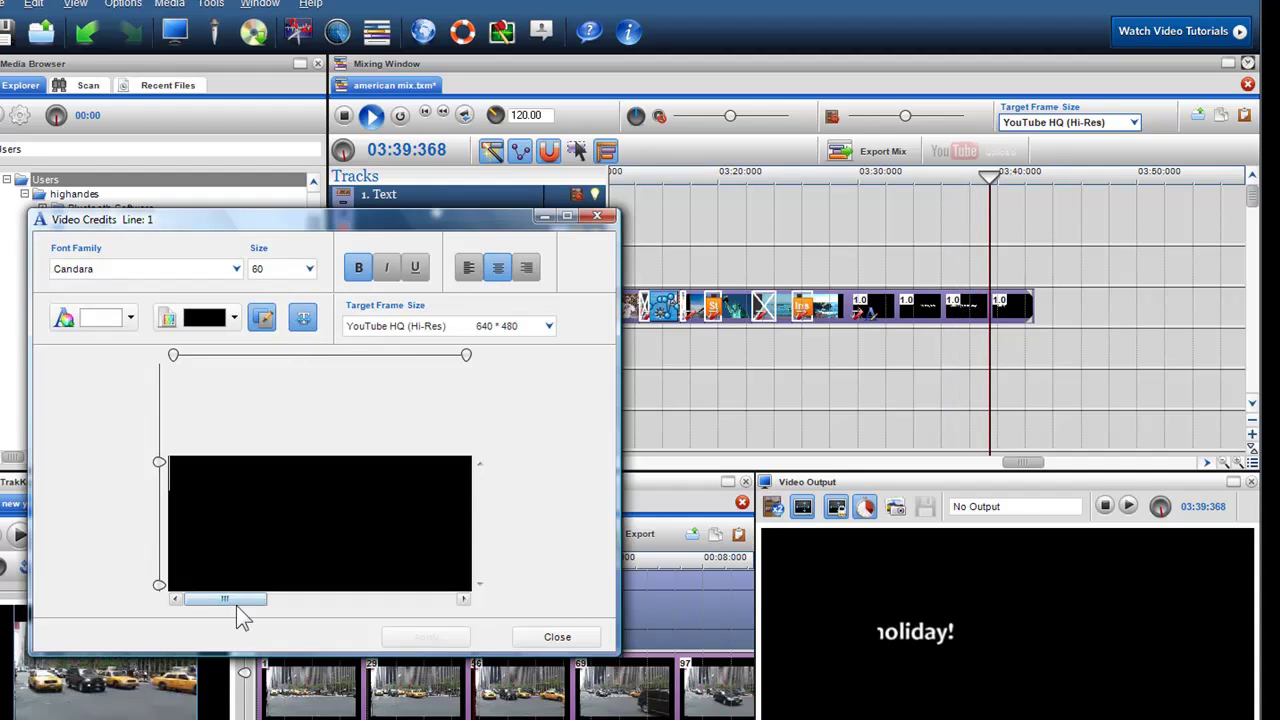
pyautogui.moveTo(257, 612); pyautogui.dragTo(390, 612)
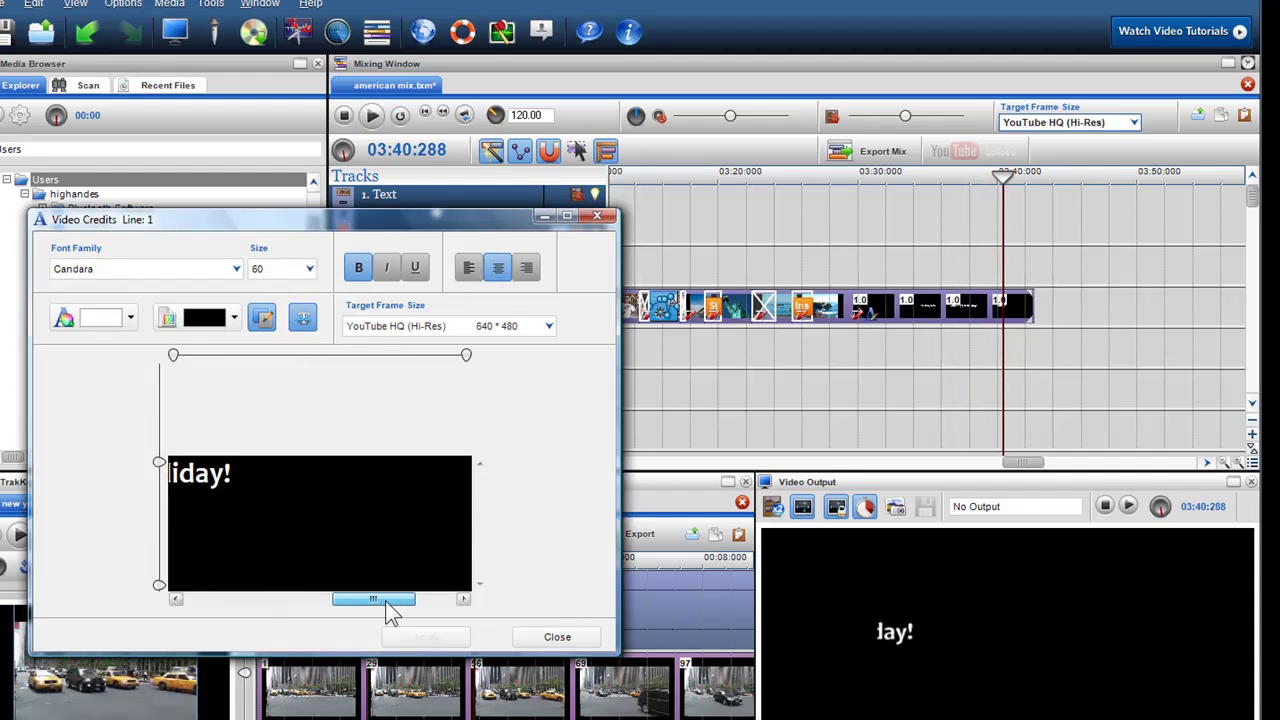
pyautogui.click(557, 636)
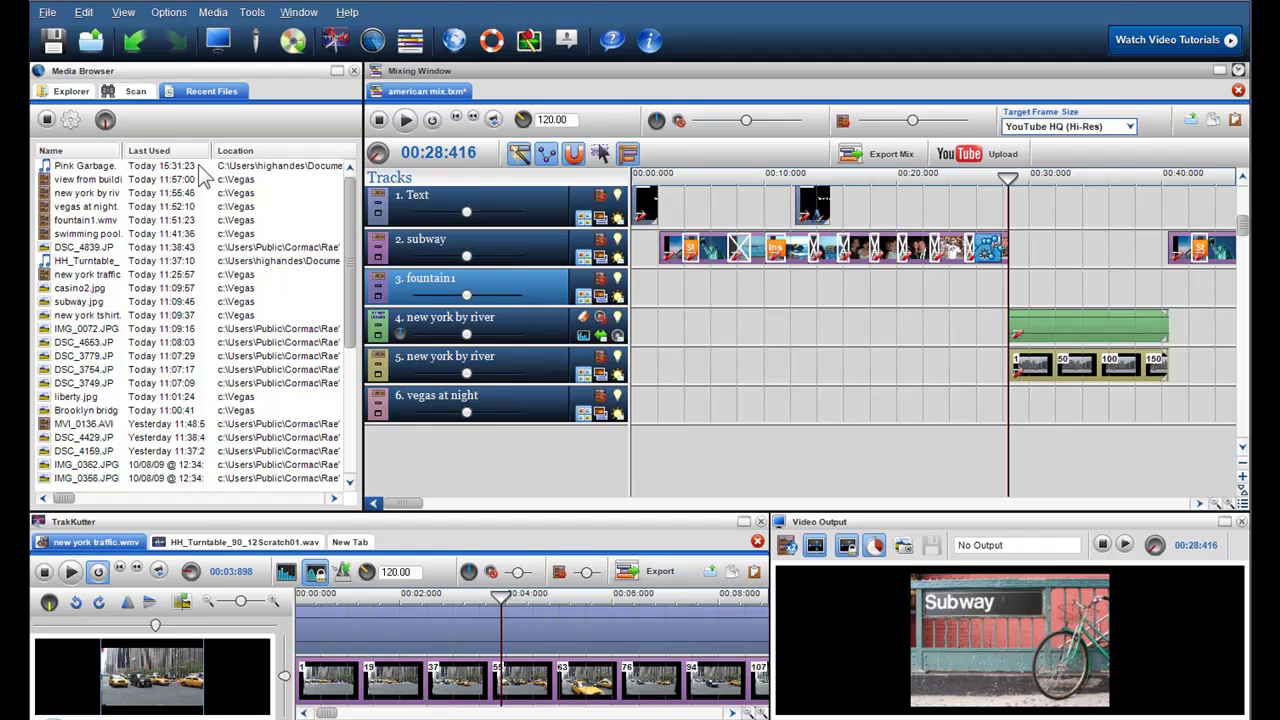
# Add the Pink Garbage song as a new soundtrack track and play the mix from the start.
pyautogui.moveTo(184, 168); pyautogui.dragTo(452, 300)
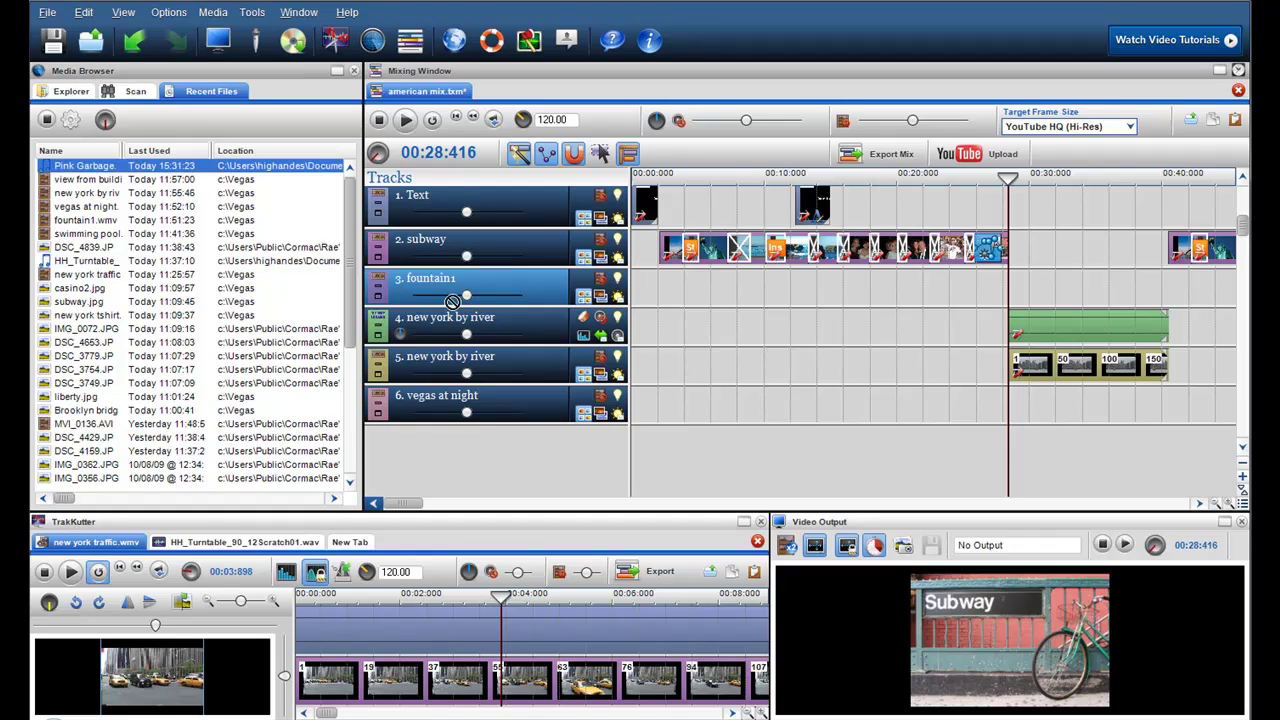
pyautogui.moveTo(630, 447); pyautogui.dragTo(630, 447)
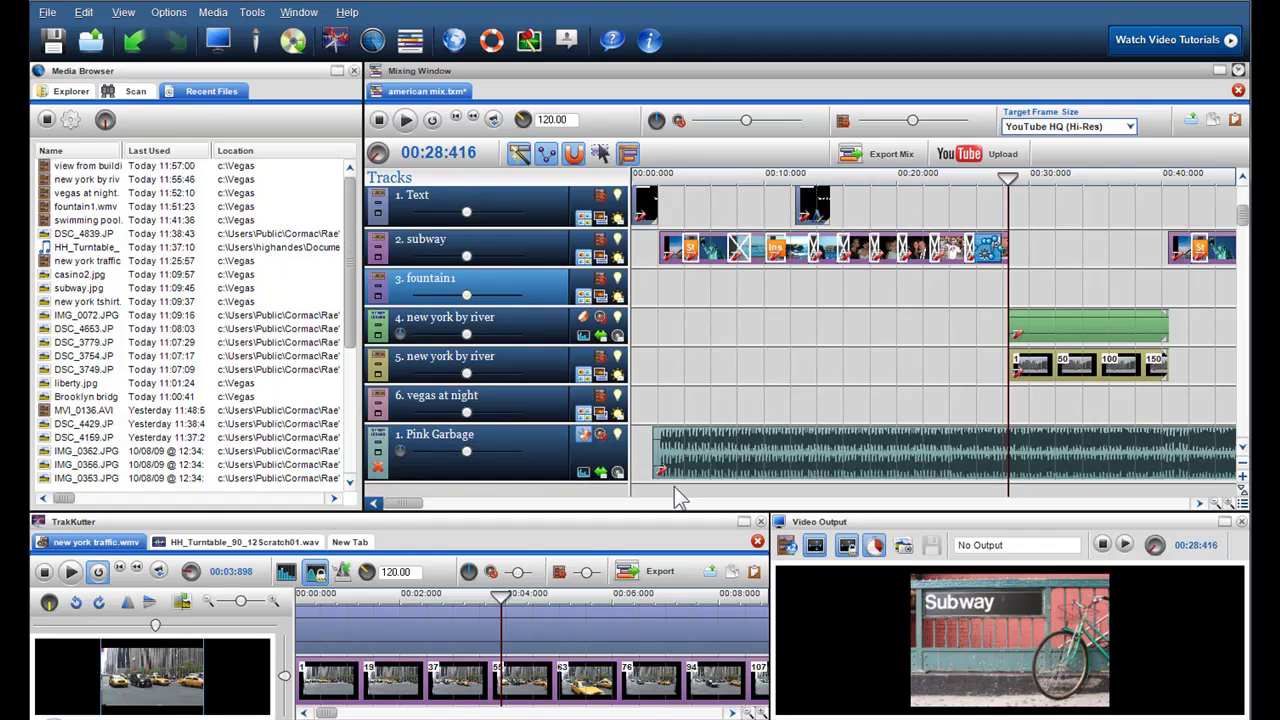
pyautogui.click(674, 486)
pyautogui.click(405, 121)
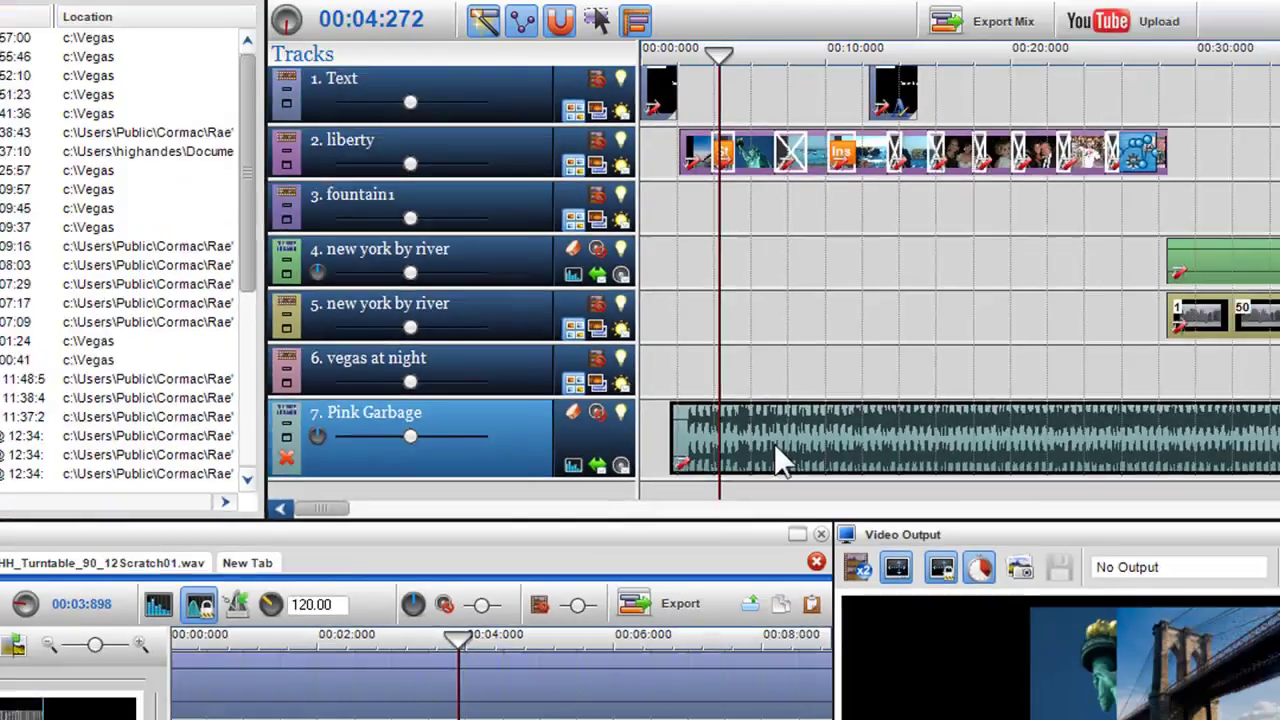
# Replay the mix from about one second with the soundtrack, then stop playback.
pyautogui.click(829, 394)
pyautogui.click(645, 399)
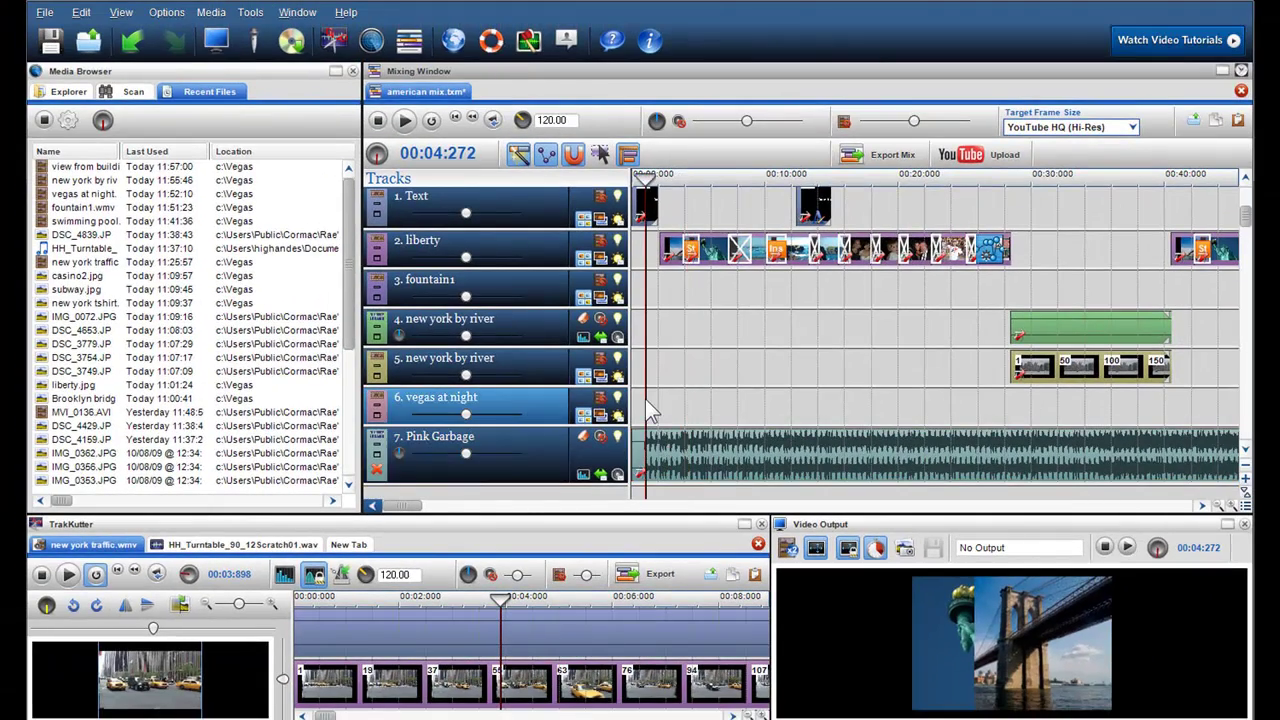
pyautogui.click(405, 121)
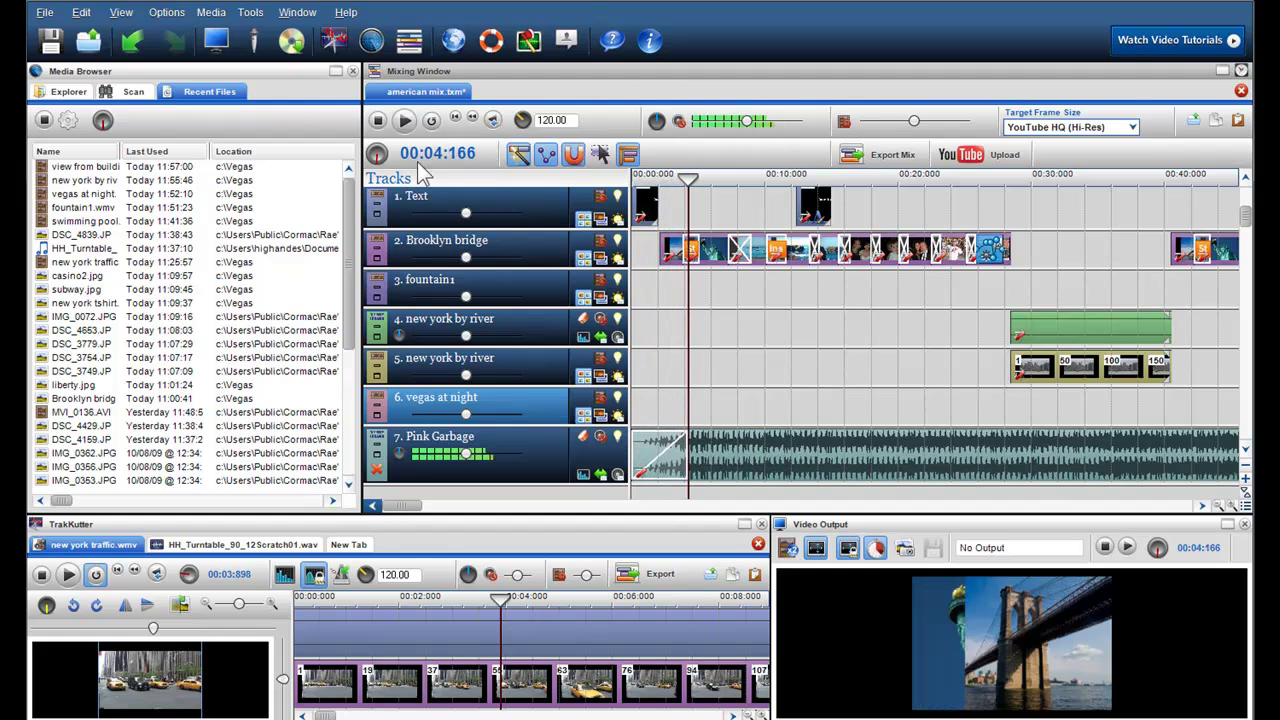
pyautogui.click(377, 120)
# Zoom out on the seven-track american mix and launch the YouTube upload for it.
pyautogui.scroll(-2, 714, 286)
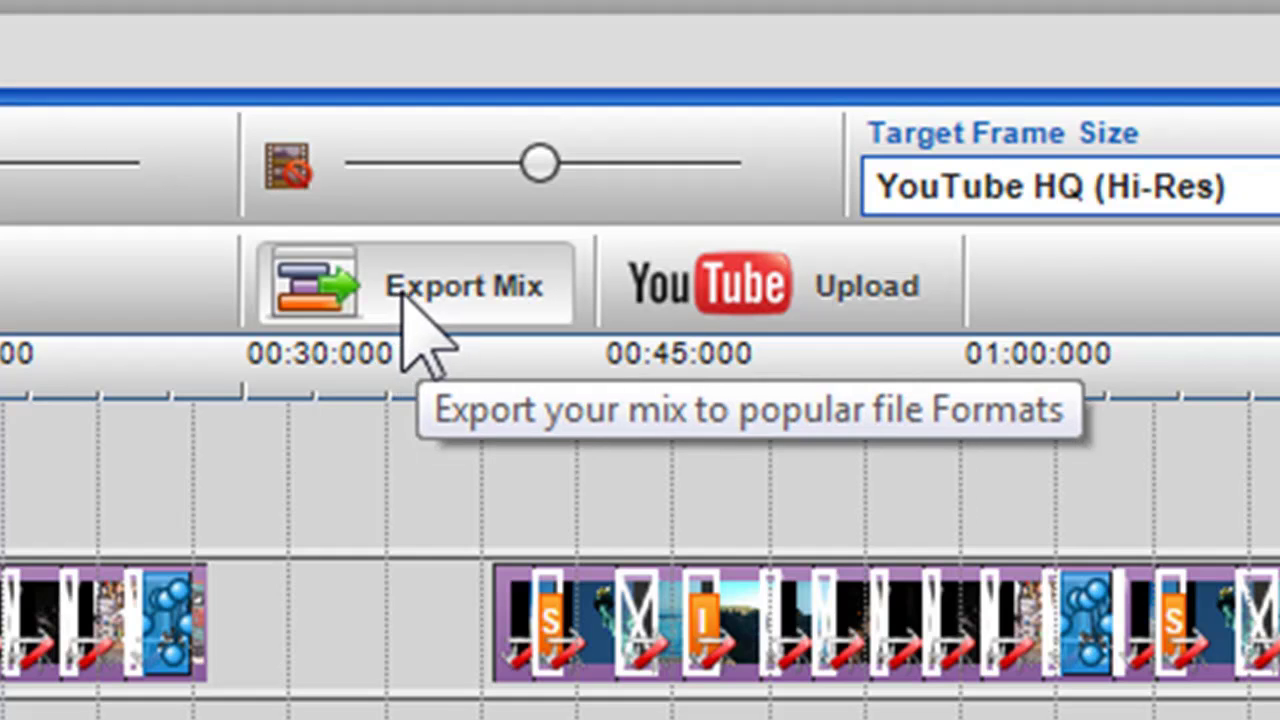
pyautogui.click(773, 298)
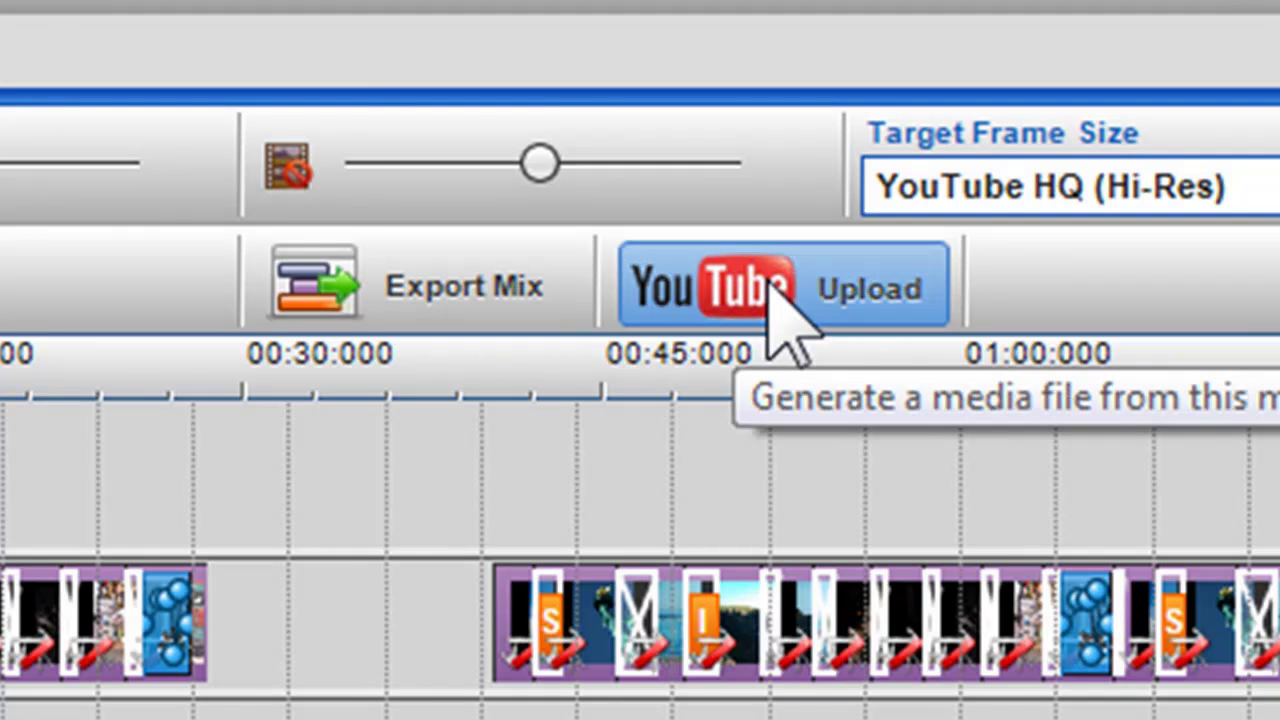